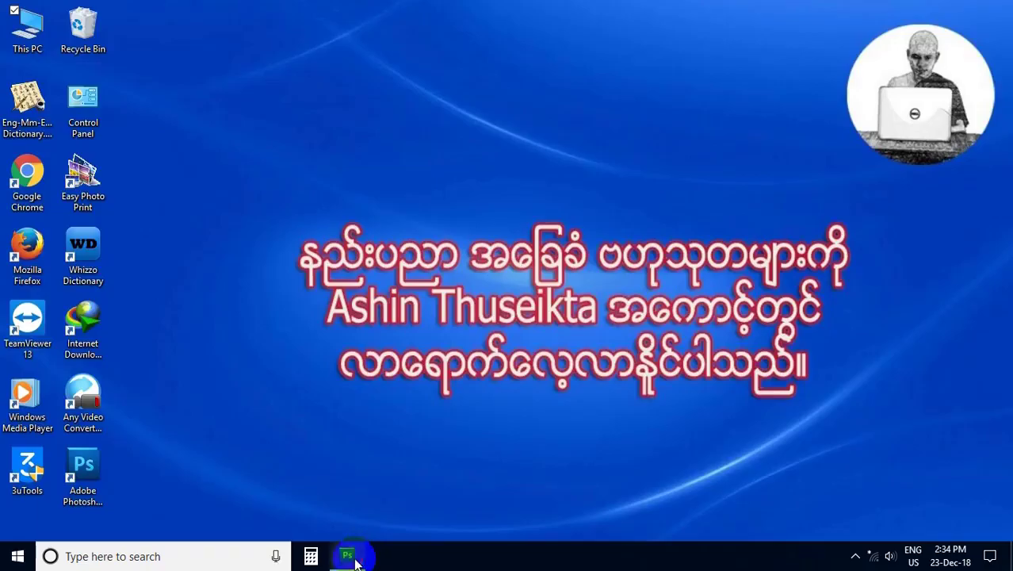
Create a new white A4 document (210 × 297 mm) at 300 pixels per inch
click(355, 558)
click(45, 13)
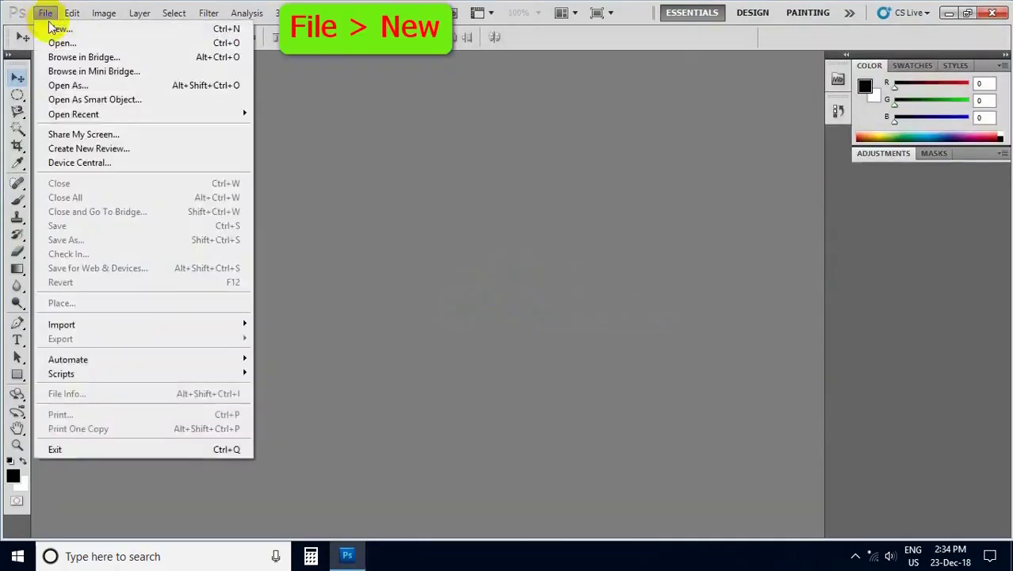
click(51, 25)
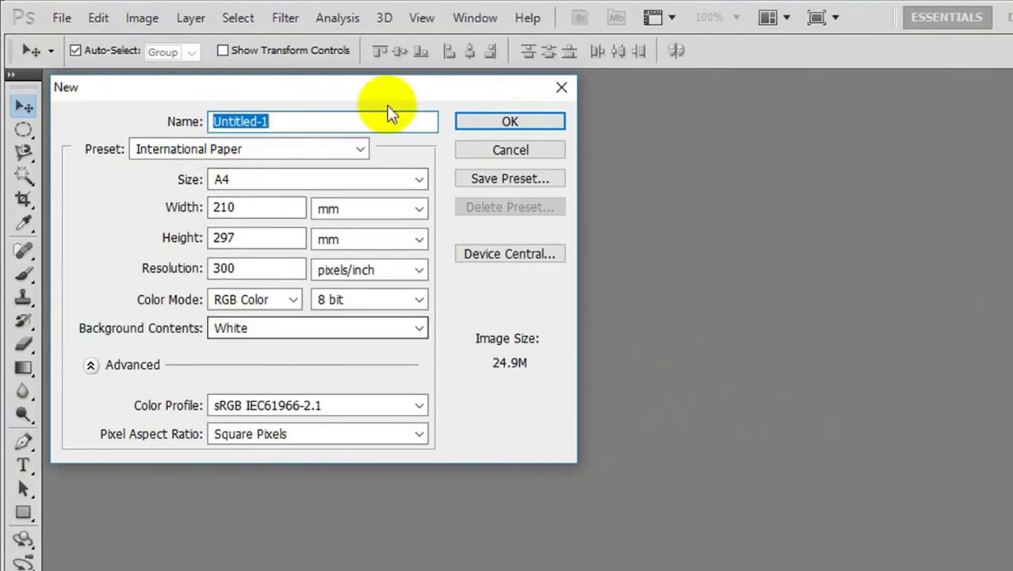
click(468, 123)
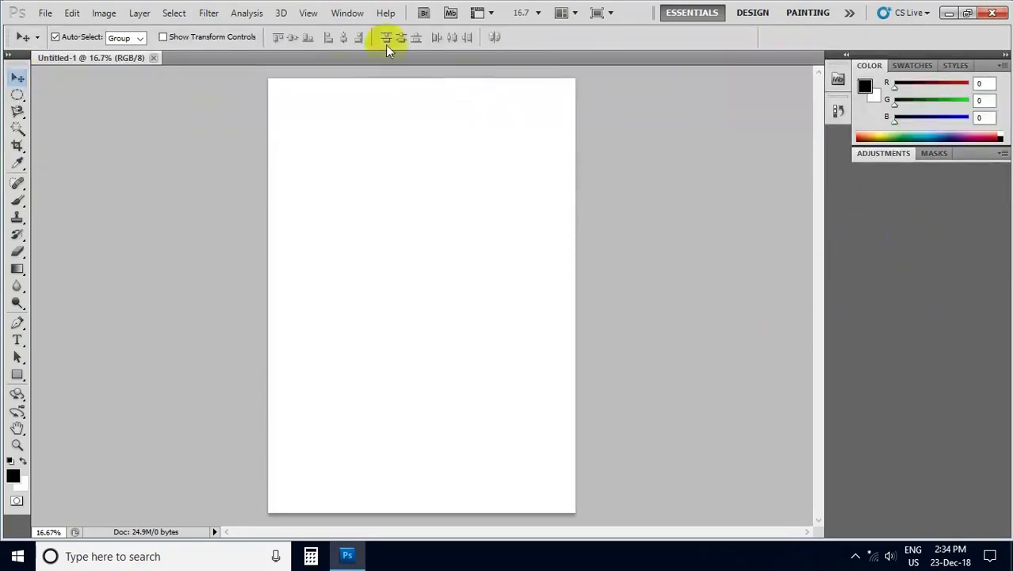
Show the Layers panel and convert the locked Background into the editable Layer 0
click(351, 16)
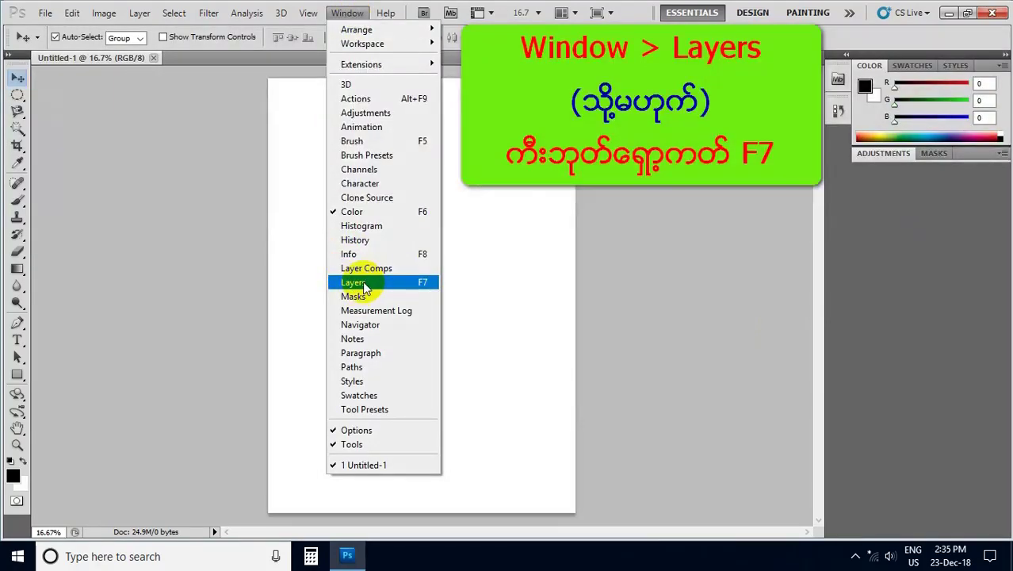
click(354, 282)
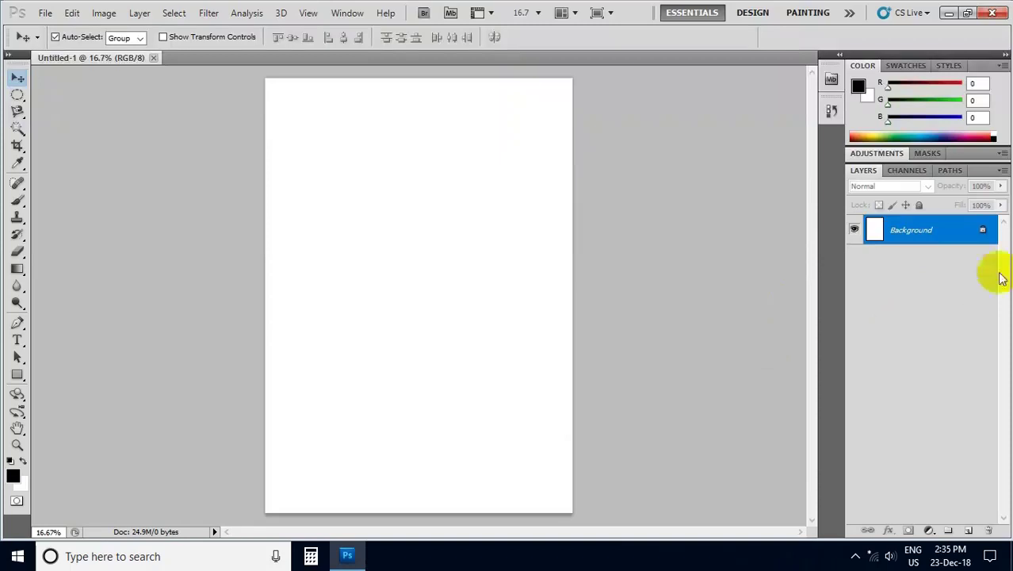
click(981, 242)
double_click(979, 241)
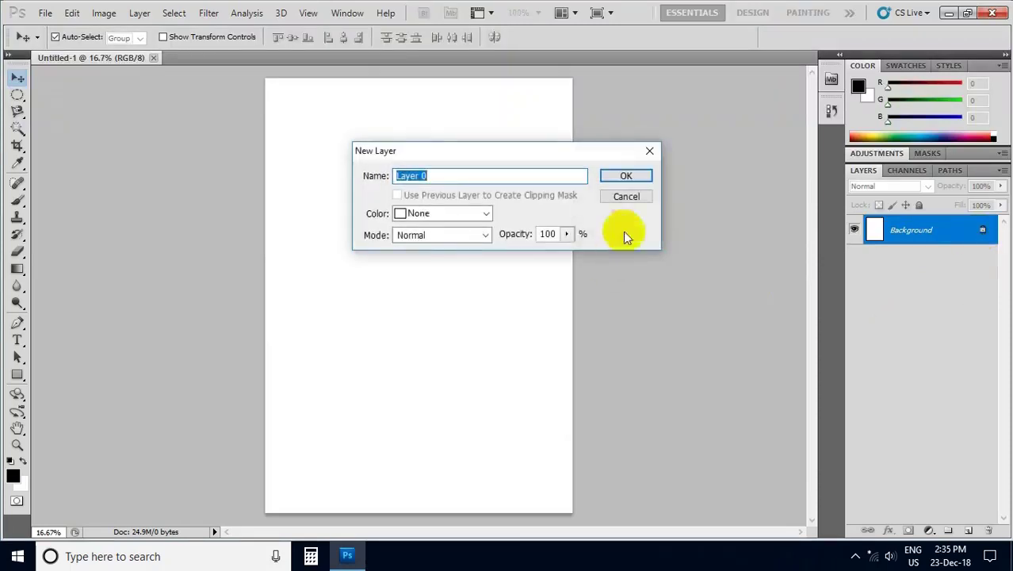
click(642, 178)
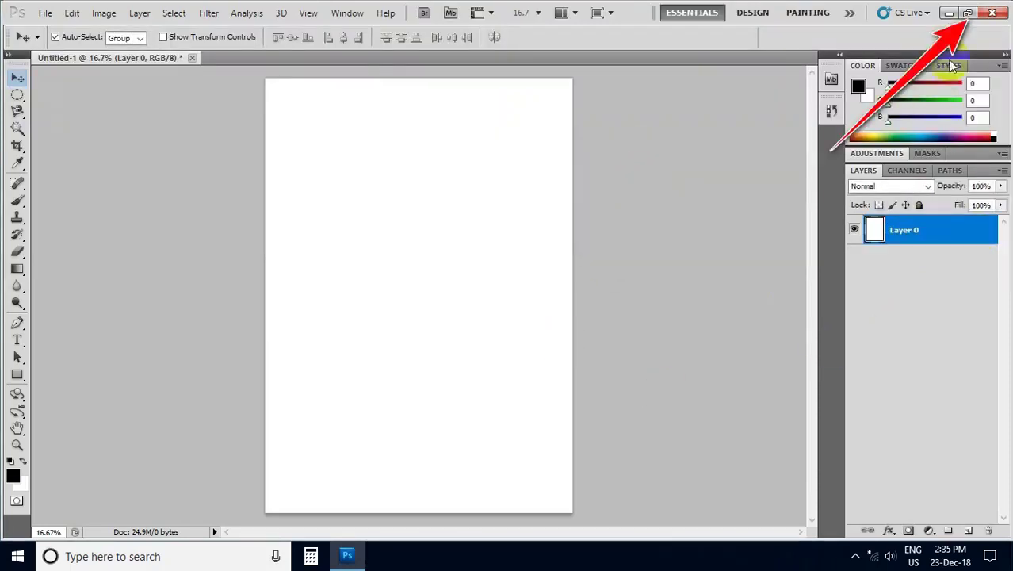
Restore the Photoshop window and open This PC > Pictures in File Explorer
click(969, 13)
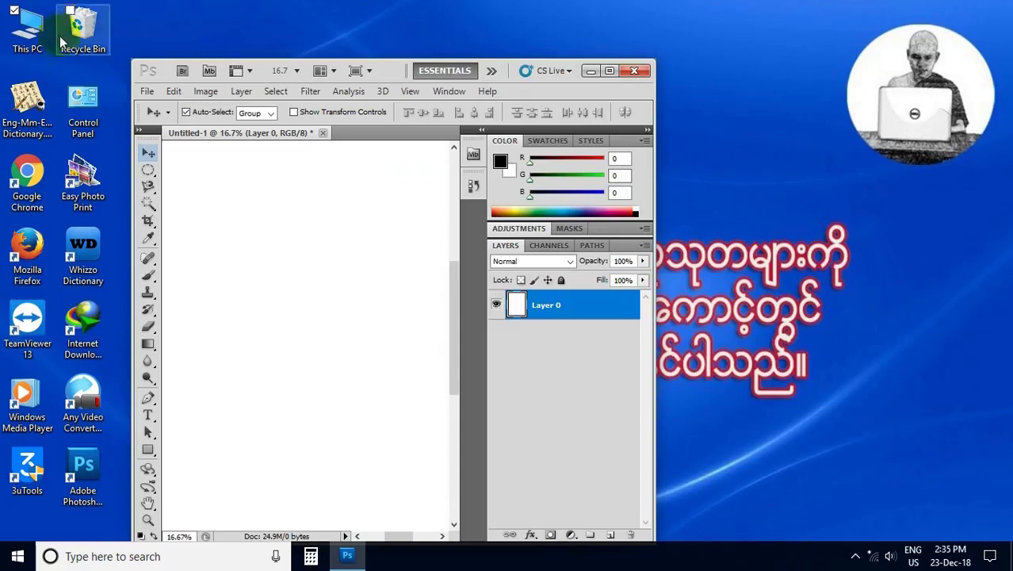
click(36, 28)
double_click(37, 28)
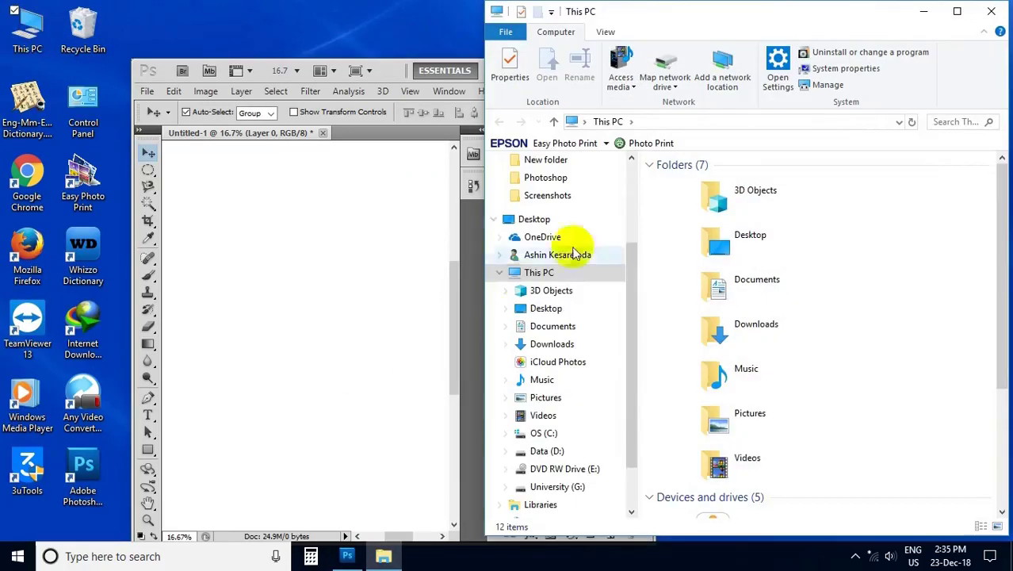
double_click(751, 429)
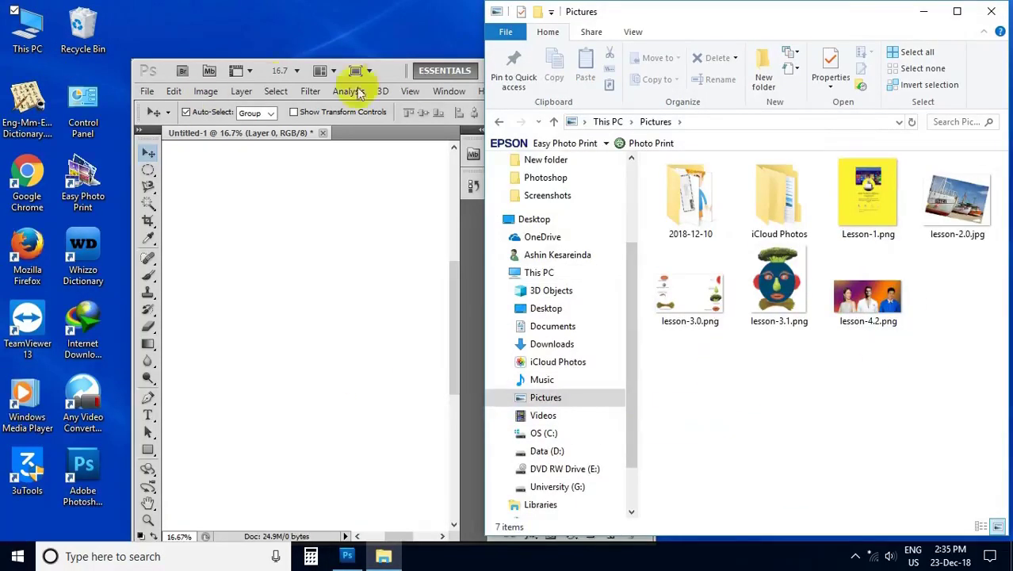
Place lesson-2.0, lesson-4.2, lesson-3.1 and lesson-3.0 on the canvas as layers, then close Explorer
drag(385, 74, 253, 48)
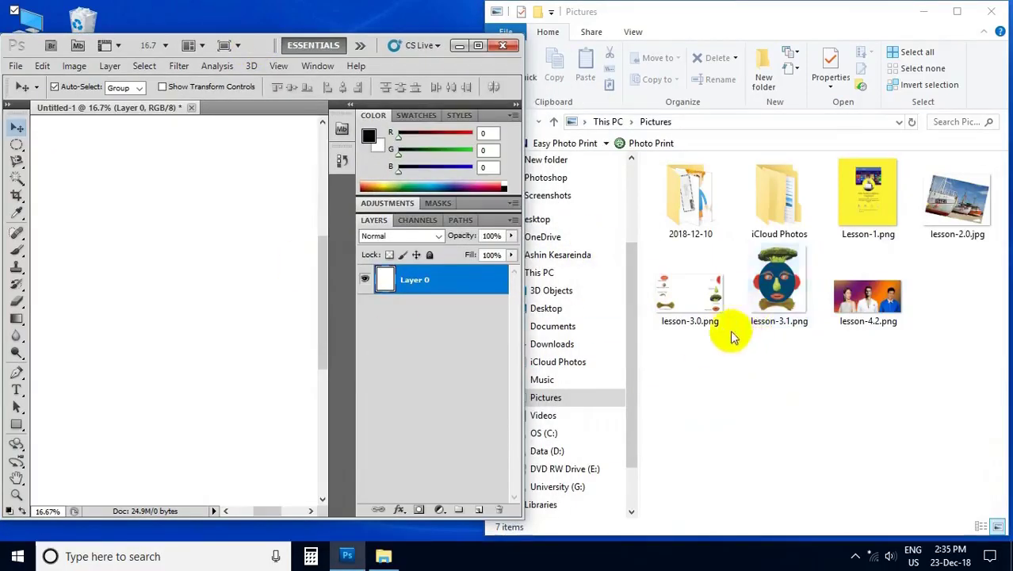
mouse_move(867, 297)
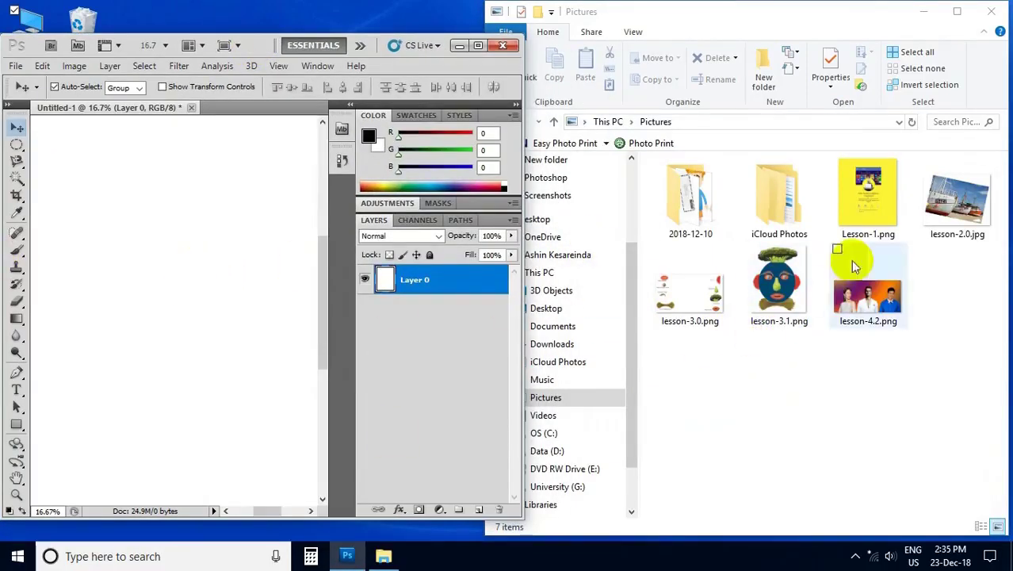
drag(961, 210, 188, 305)
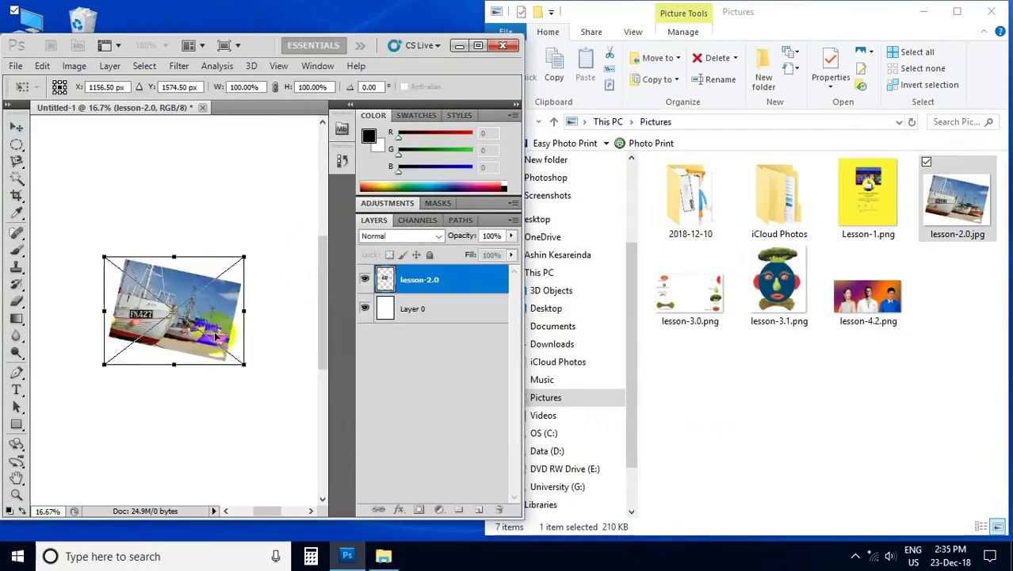
key(Return)
drag(889, 293, 237, 279)
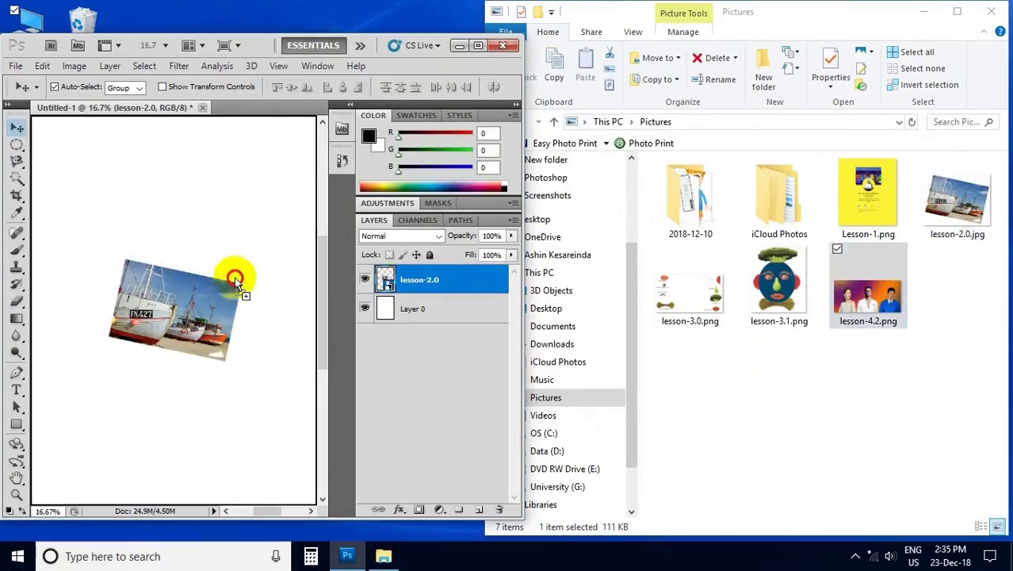
key(Return)
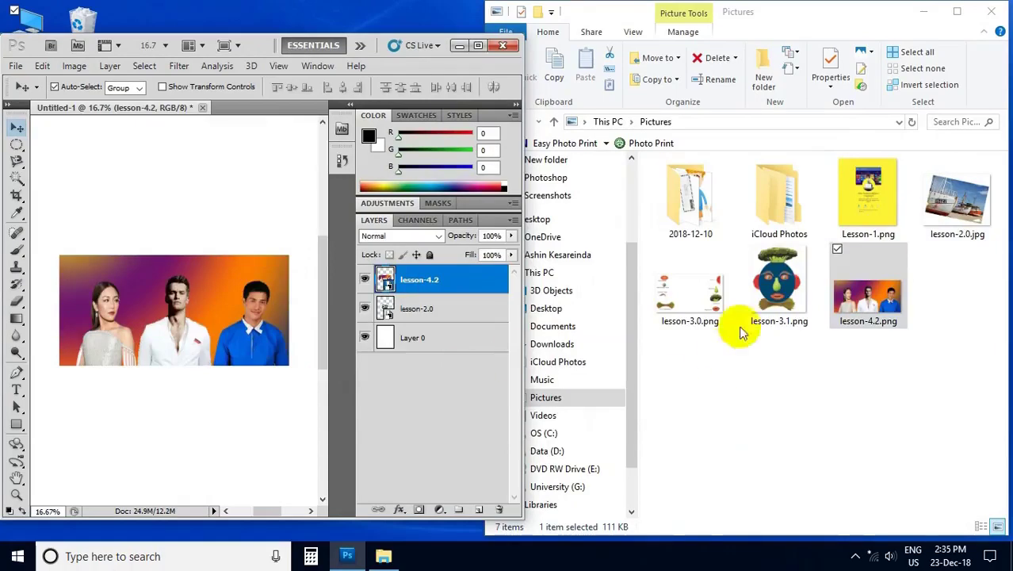
drag(772, 285, 207, 233)
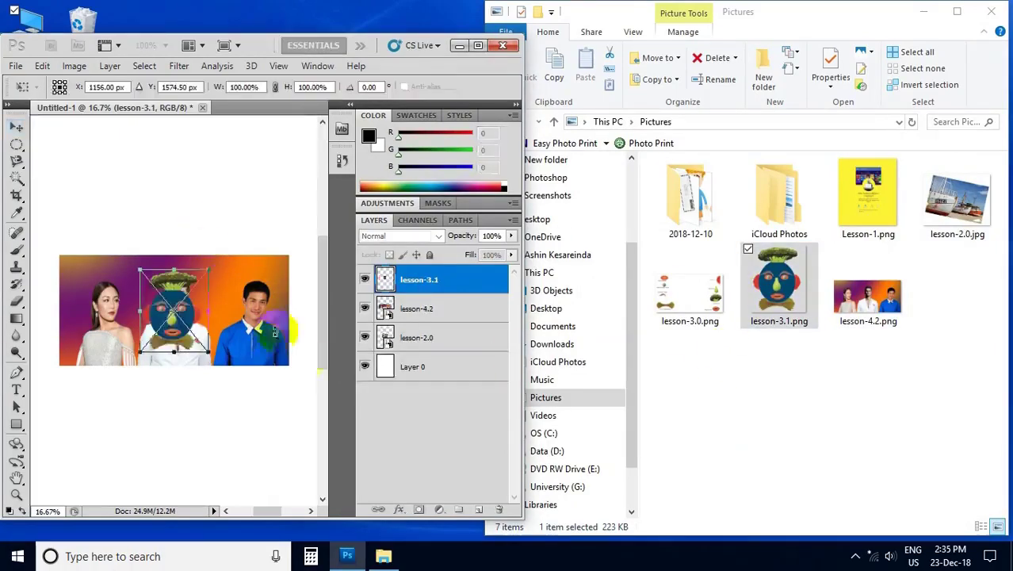
key(Return)
drag(693, 305, 207, 317)
key(Return)
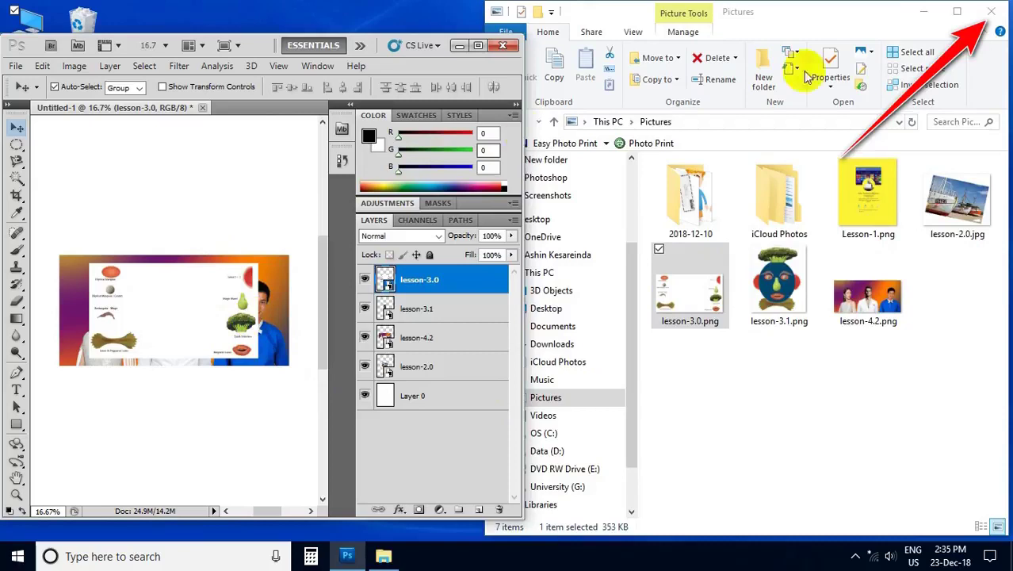
click(990, 11)
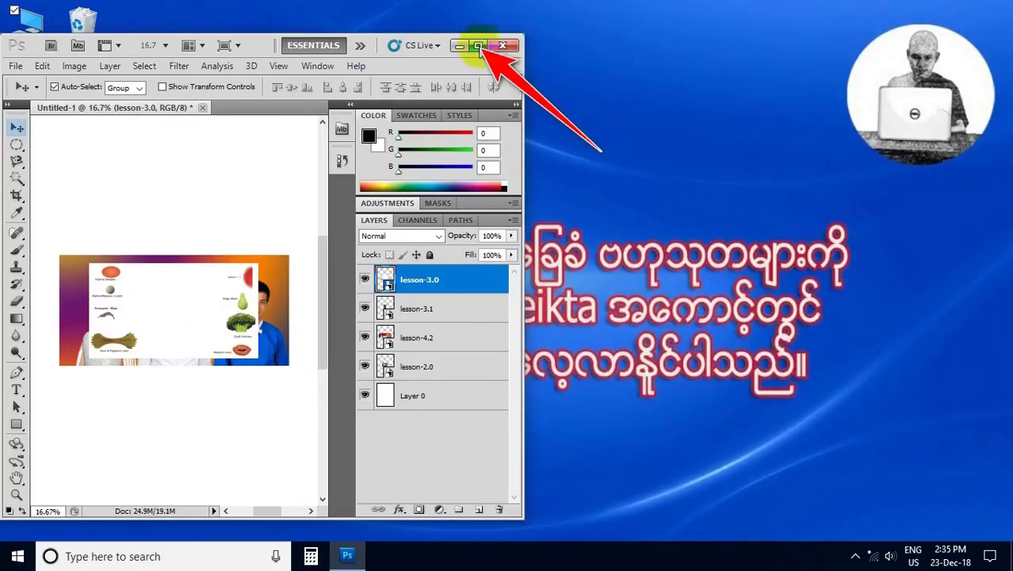
Maximize Photoshop and set the Layers panel to medium-sized thumbnails
click(478, 47)
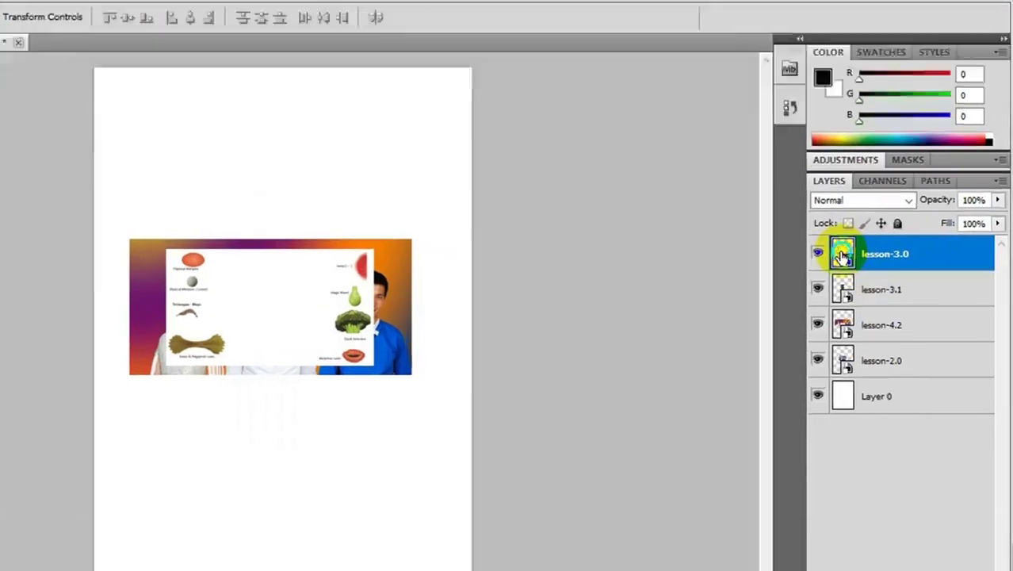
right_click(852, 270)
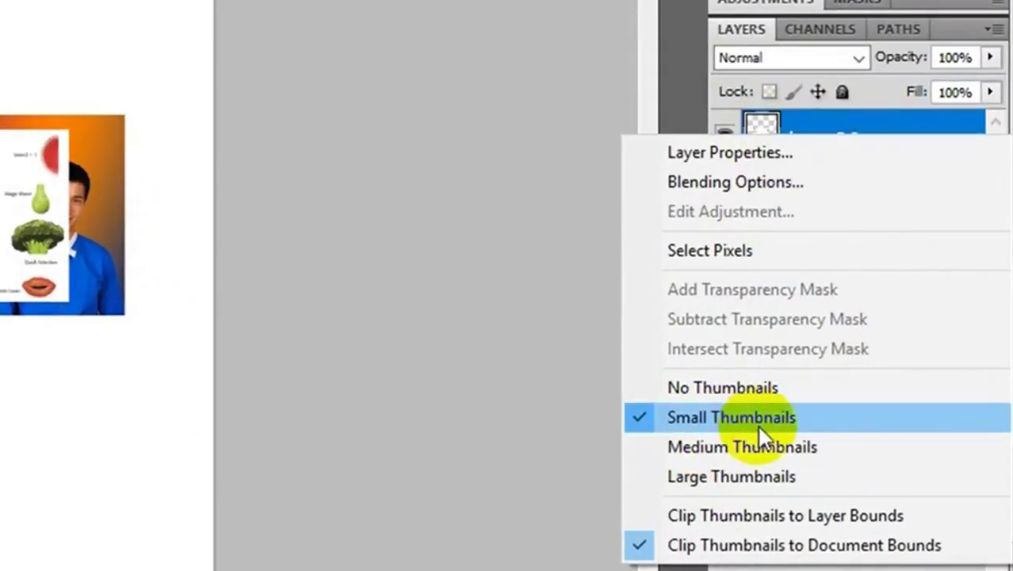
click(690, 483)
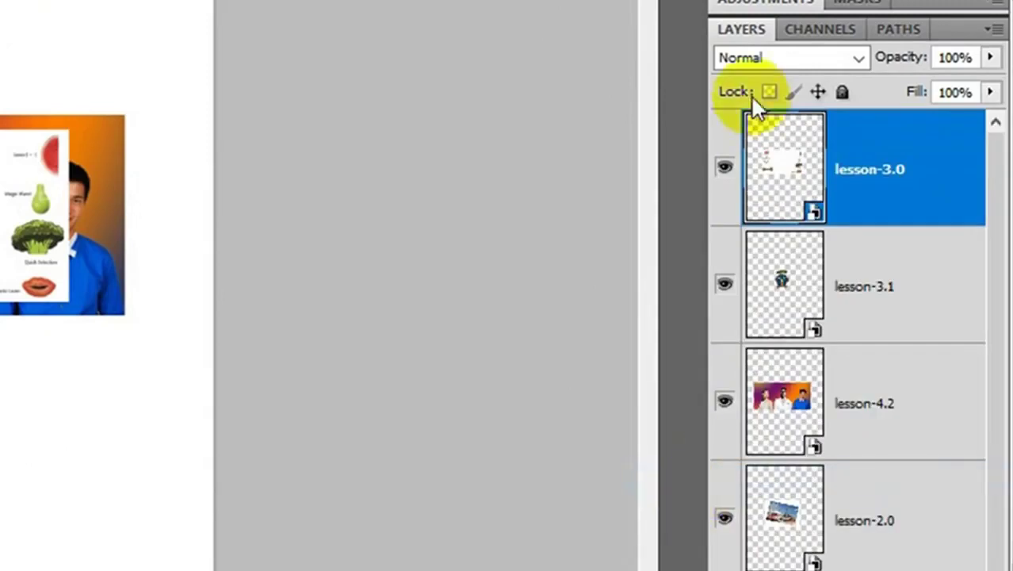
right_click(783, 164)
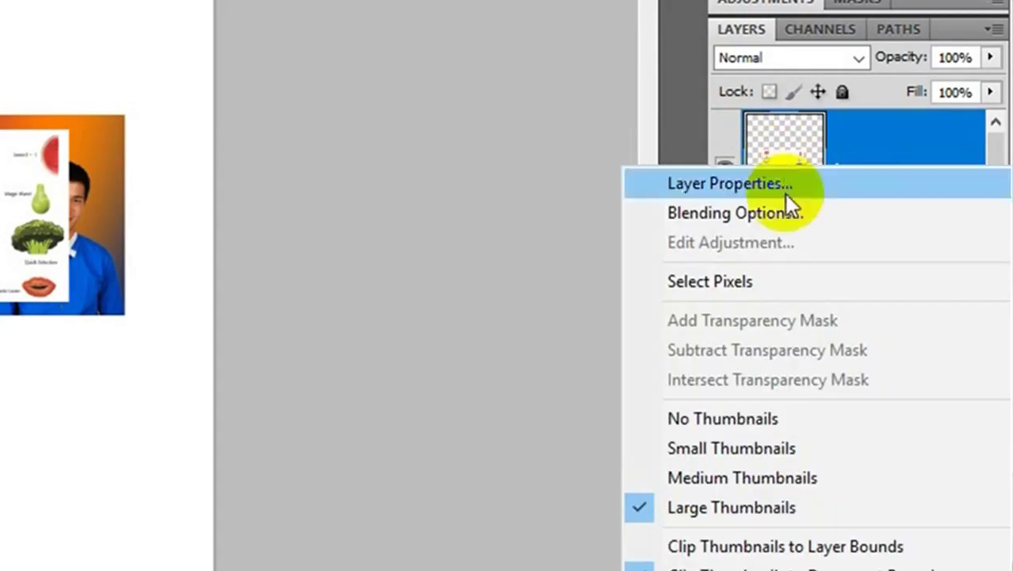
click(683, 478)
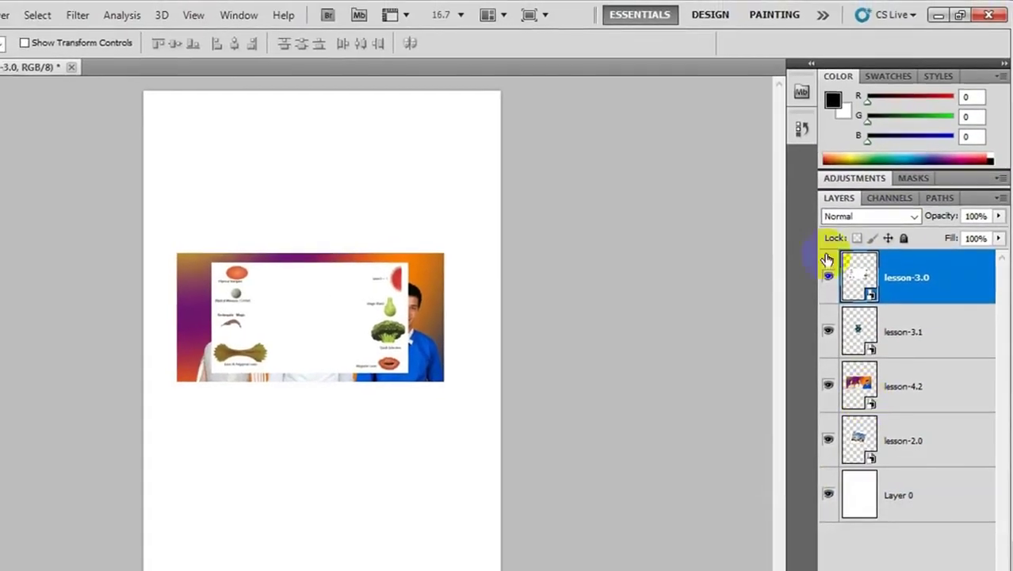
Hide lesson-3.0 and lesson-3.1, leaving the people banner, boat photo and Layer 0 visible
click(828, 278)
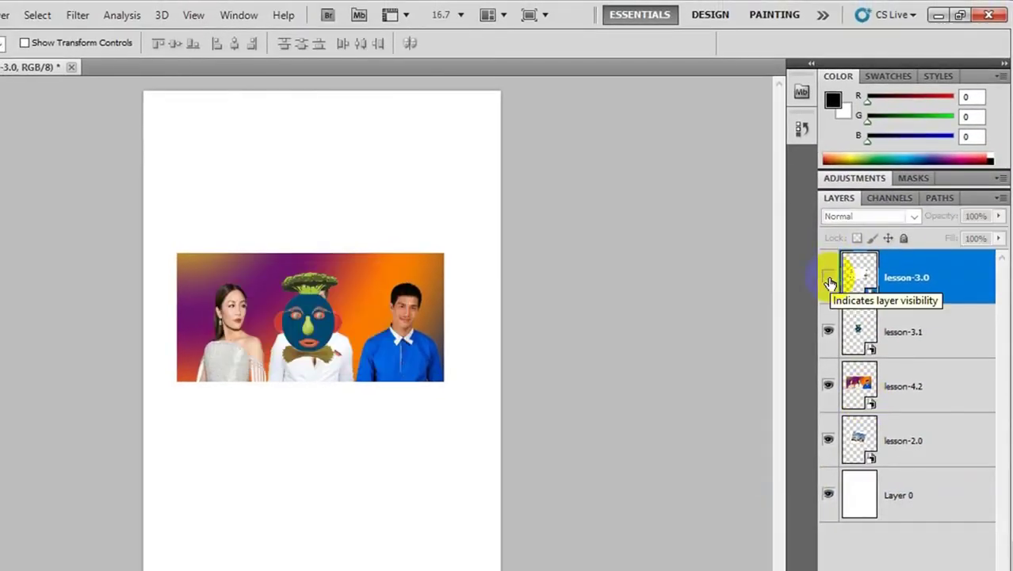
click(828, 333)
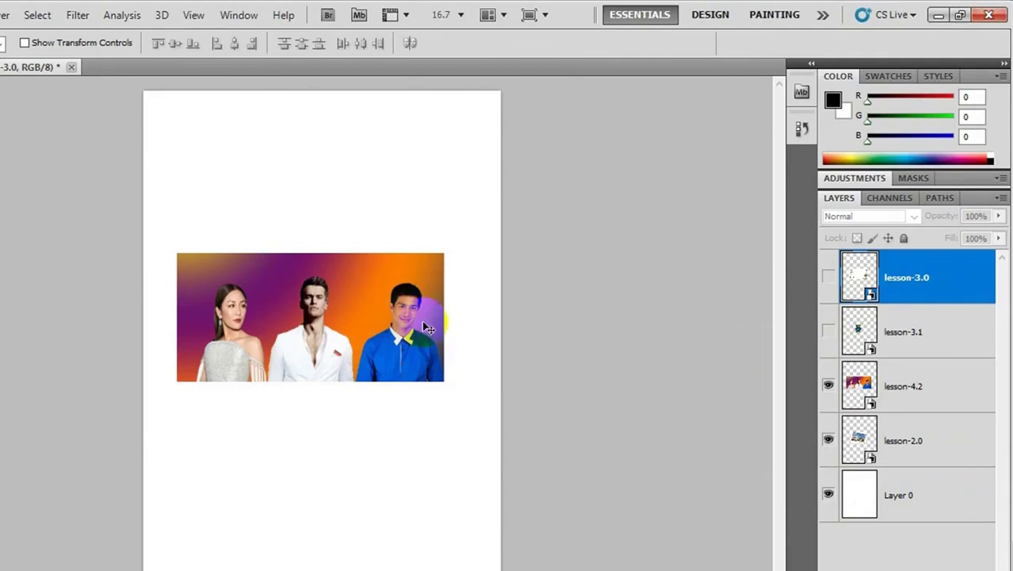
click(827, 387)
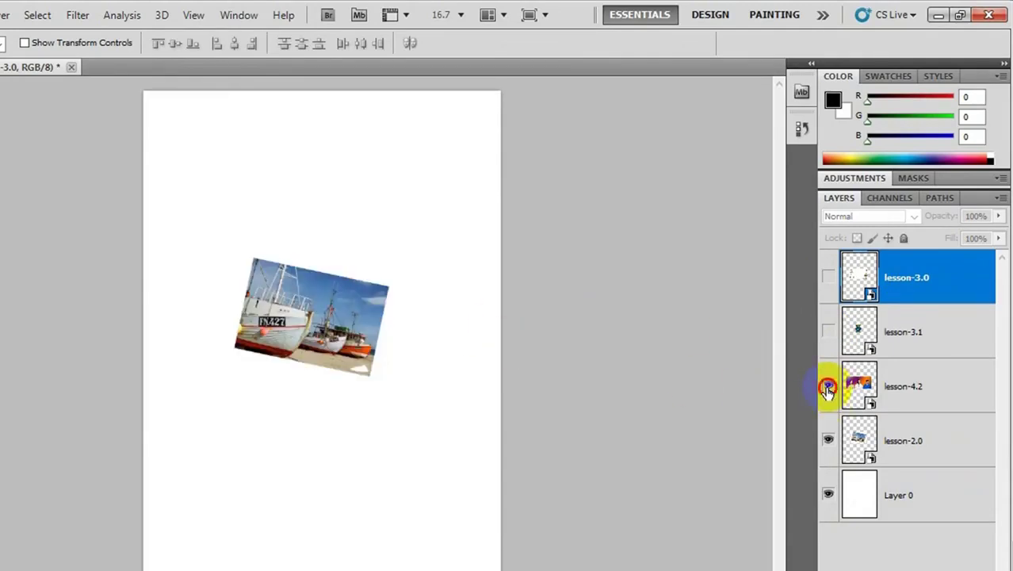
click(827, 387)
click(829, 332)
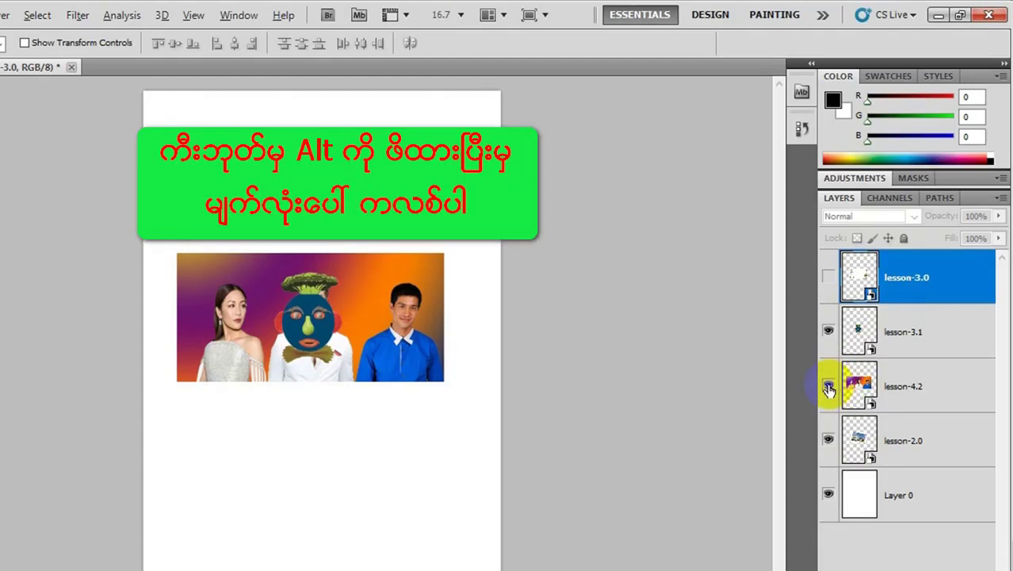
alt+click(828, 387)
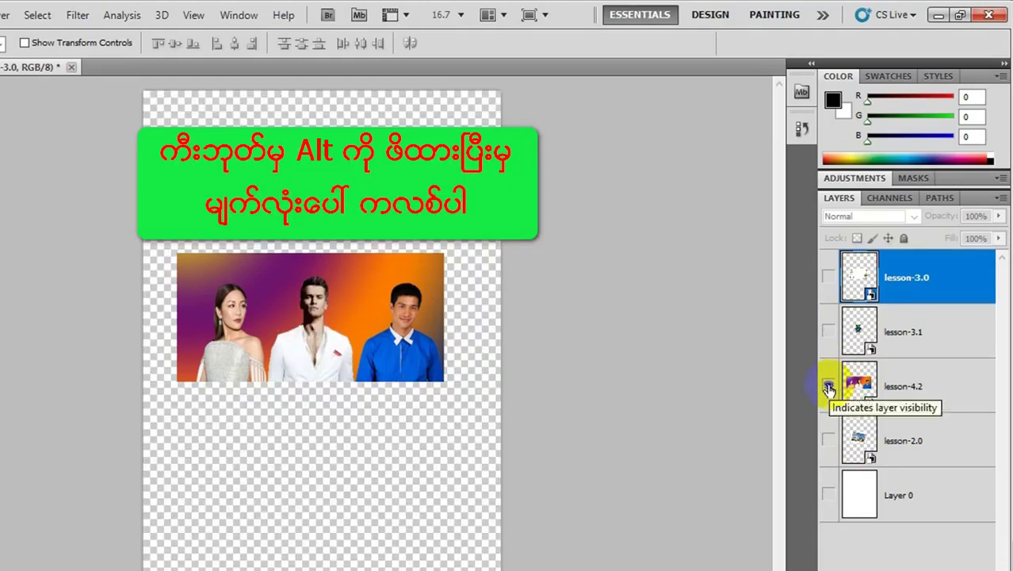
click(828, 496)
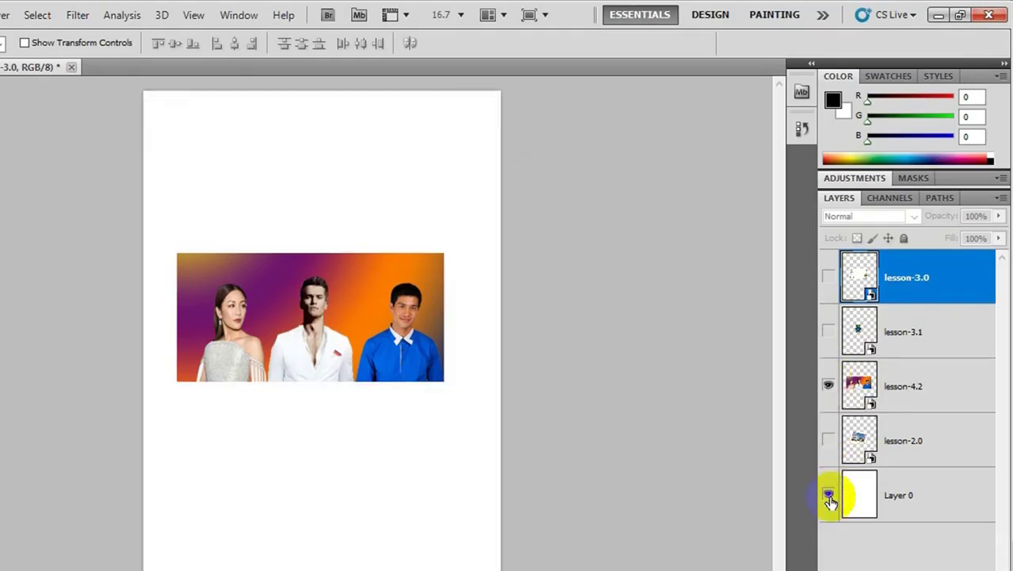
click(828, 441)
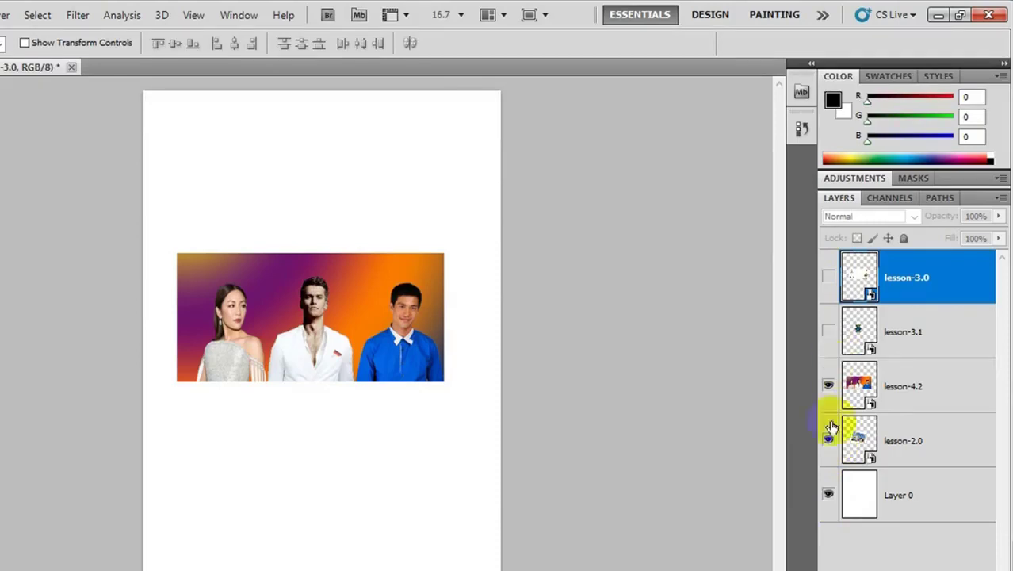
click(287, 290)
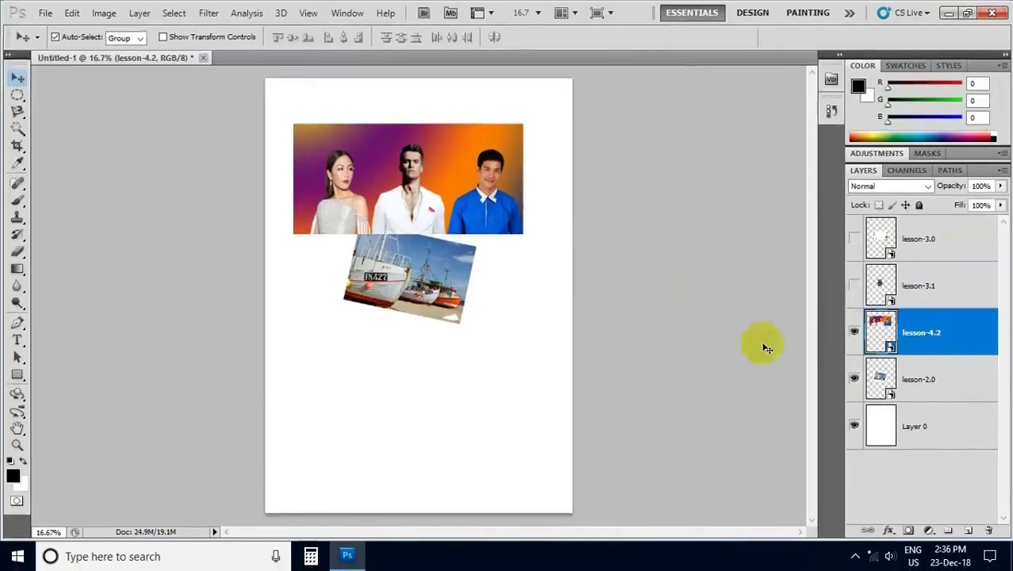
click(854, 244)
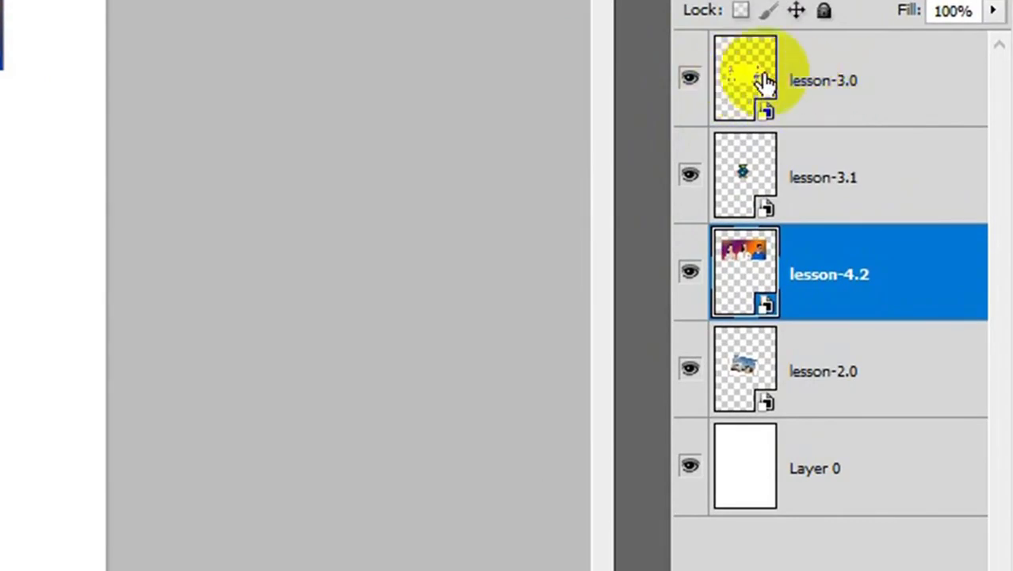
Rename layer lesson-3.0 to food and lesson-3.1 to head
double_click(826, 83)
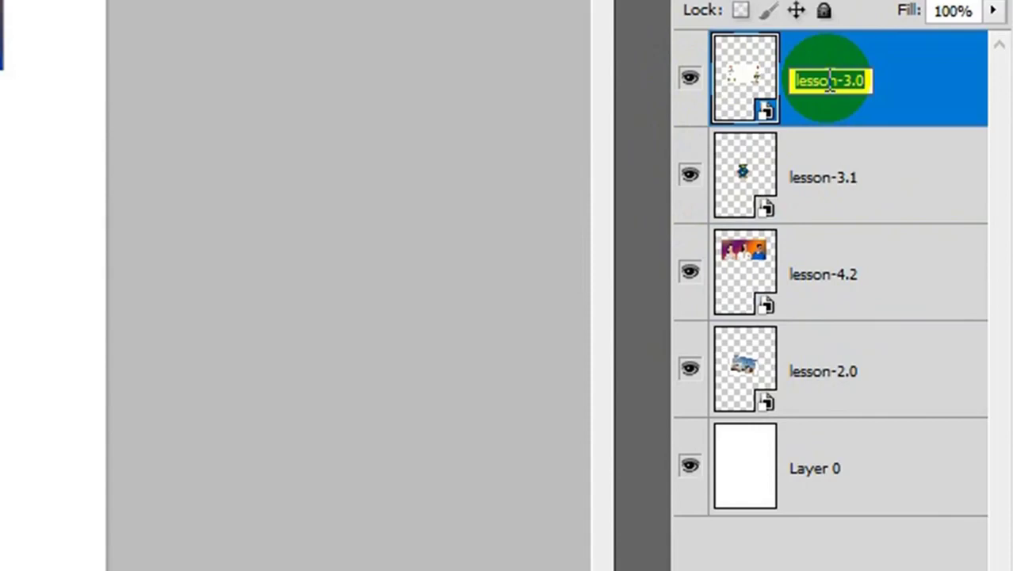
text(foo)
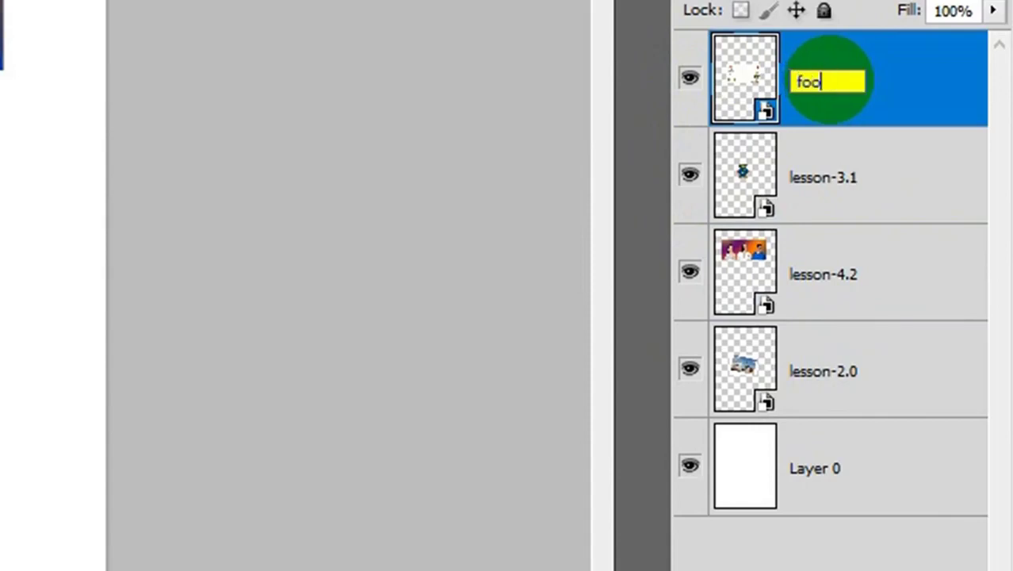
text(d)
key(Return)
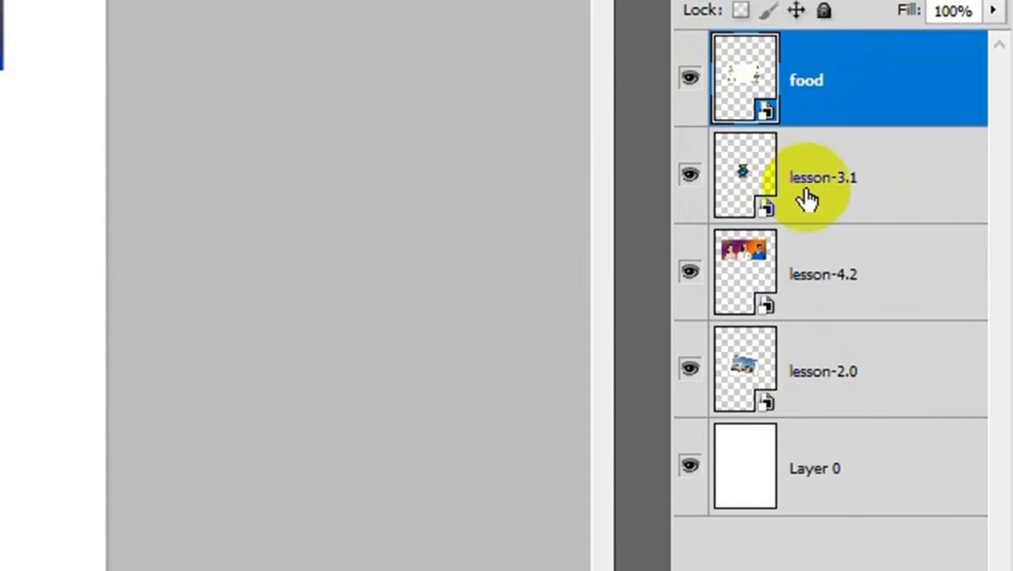
double_click(824, 177)
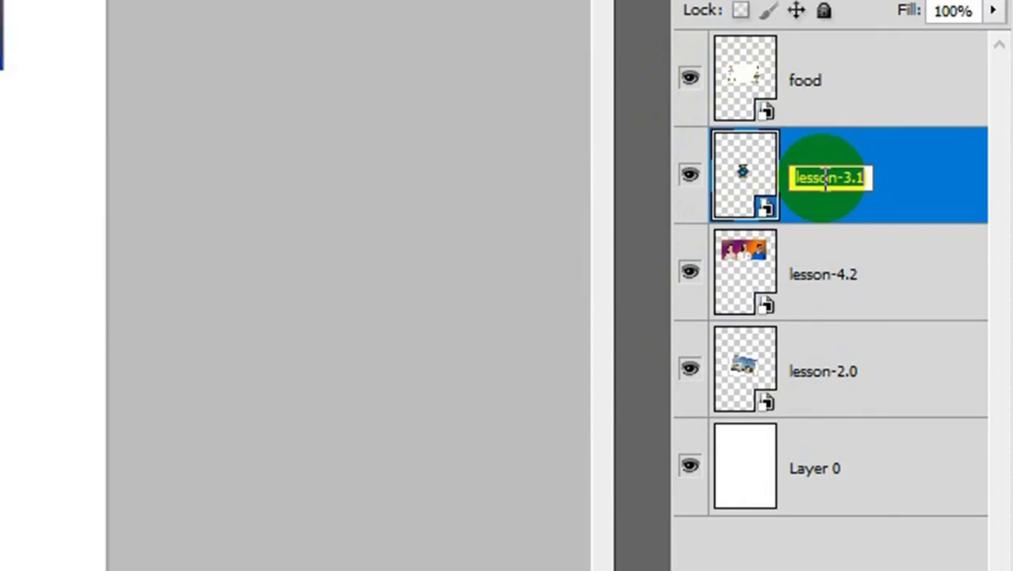
text(head)
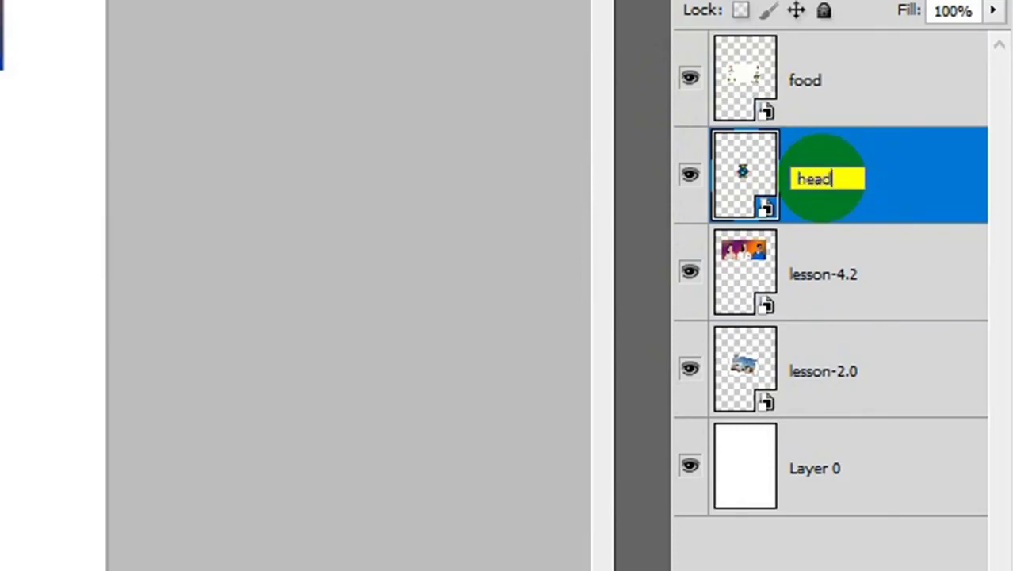
key(Return)
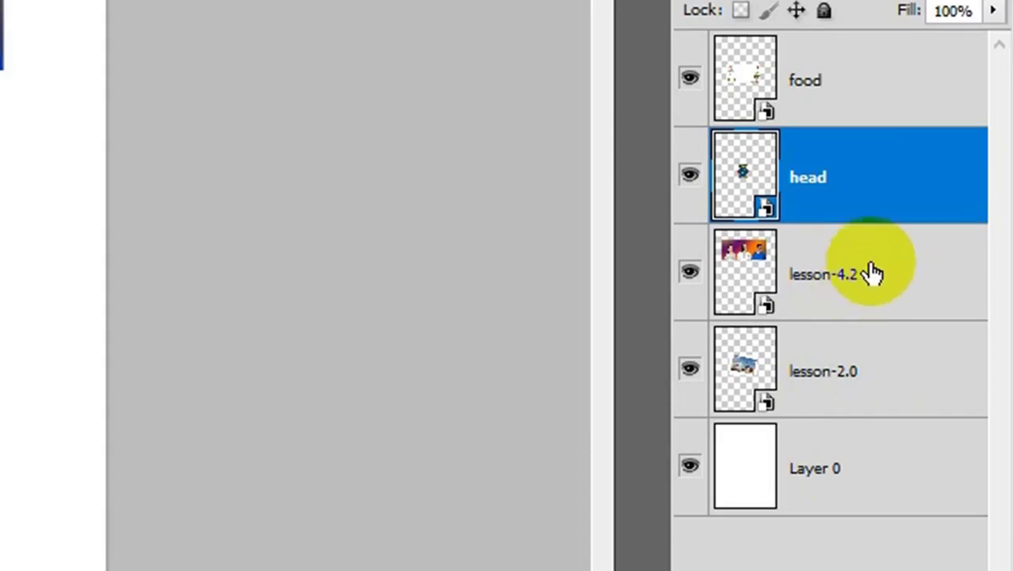
Rename layer lesson-4.2 to people and lesson-2.0 to ship
double_click(820, 281)
text(people)
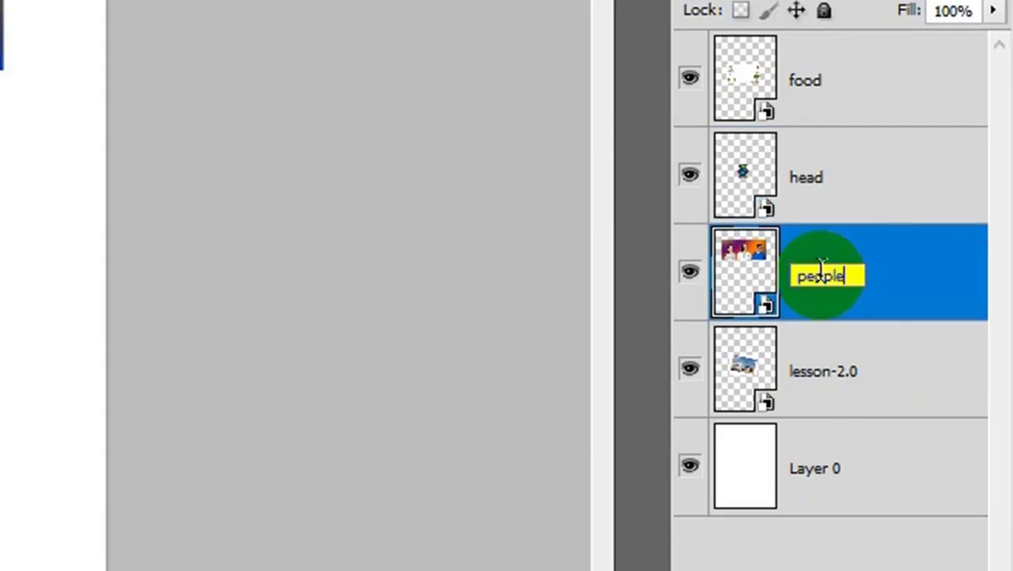
key(Return)
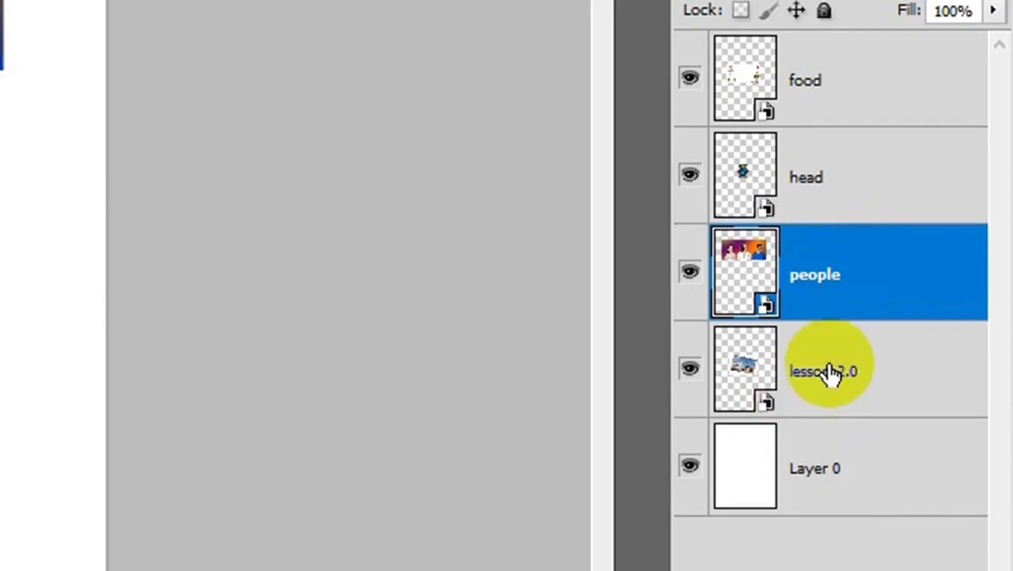
double_click(829, 370)
text(ship)
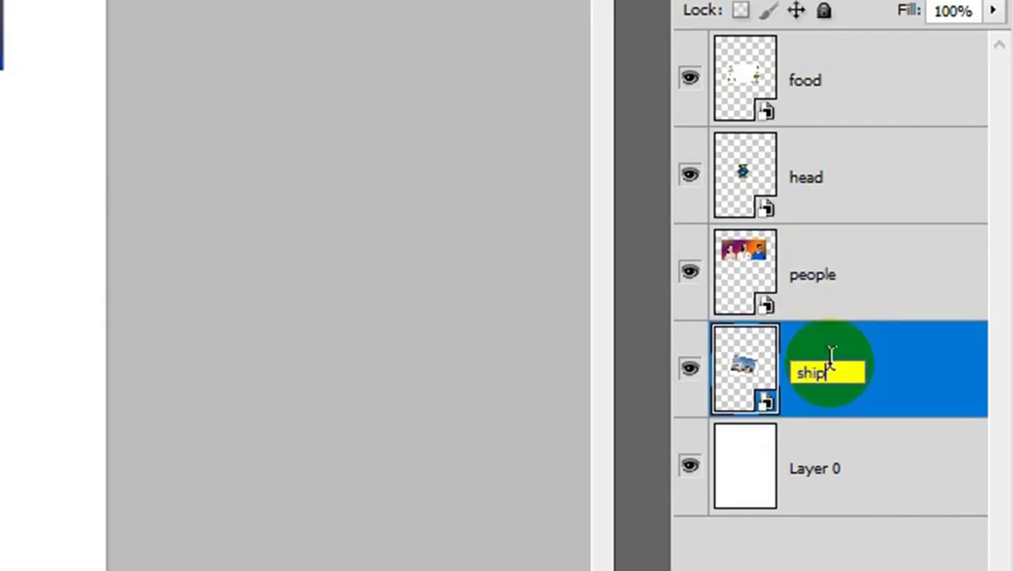
click(830, 354)
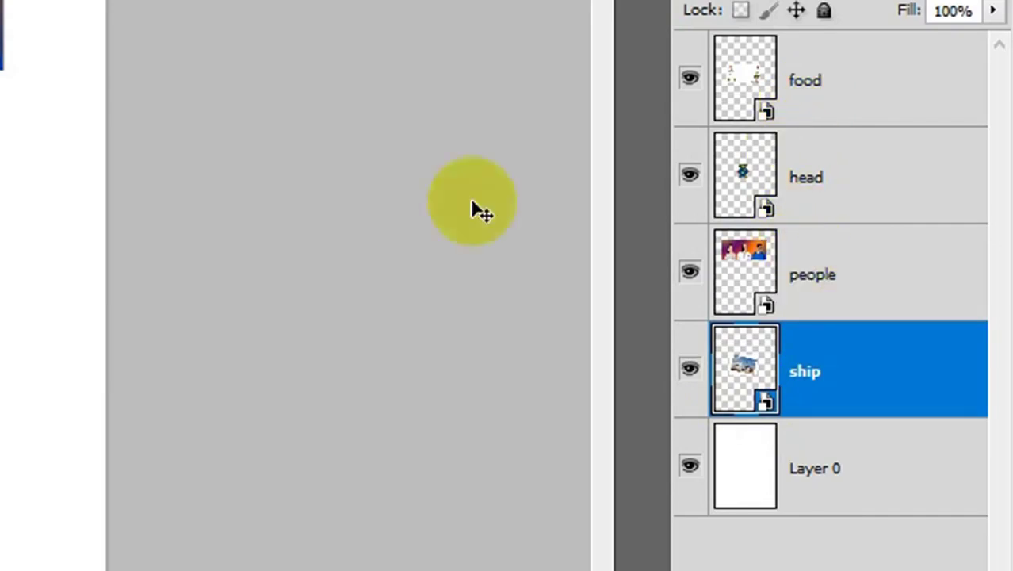
click(776, 398)
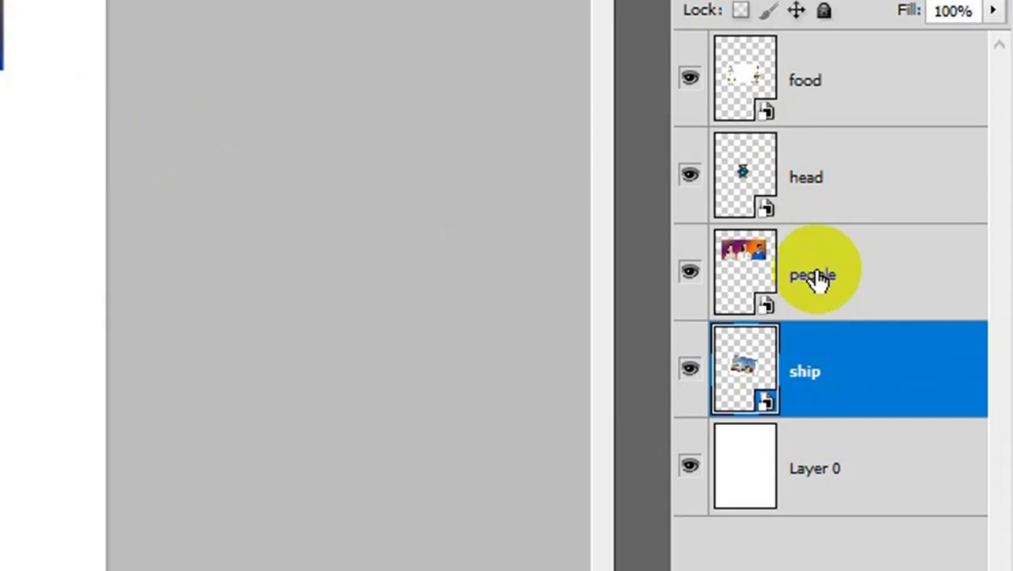
click(817, 276)
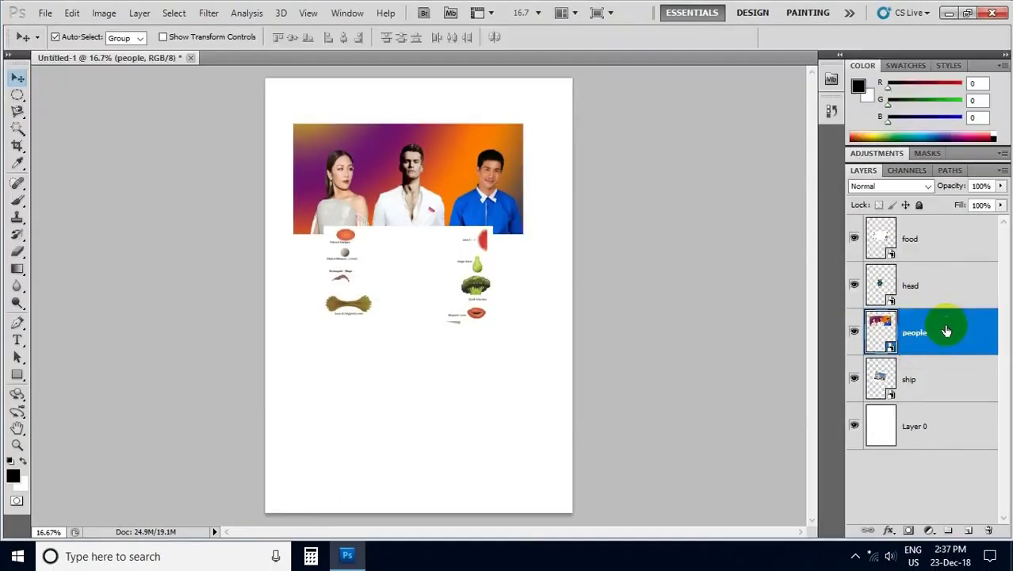
Duplicate the people layer and move the copy below the food images
right_click(946, 330)
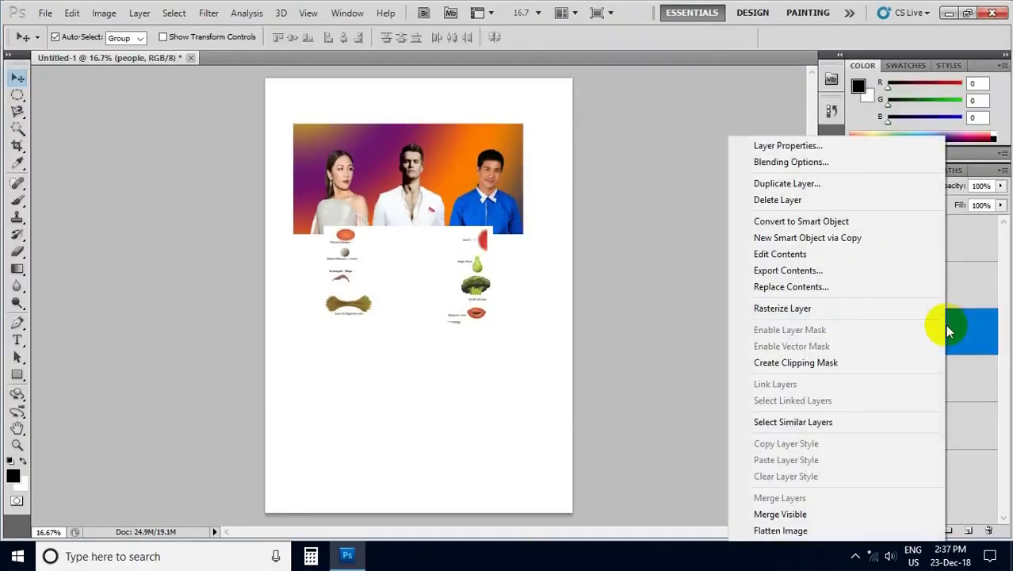
click(809, 189)
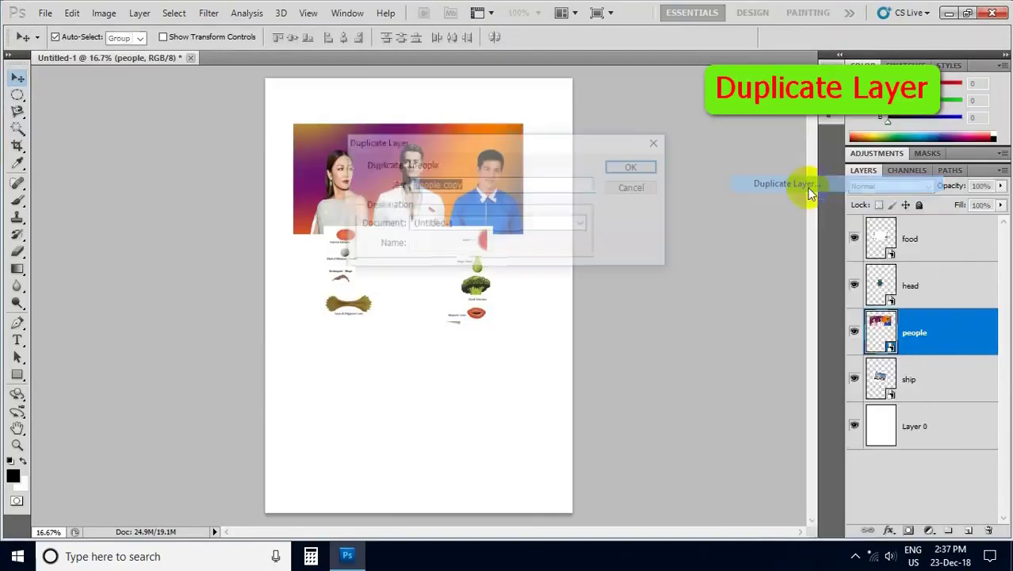
click(634, 168)
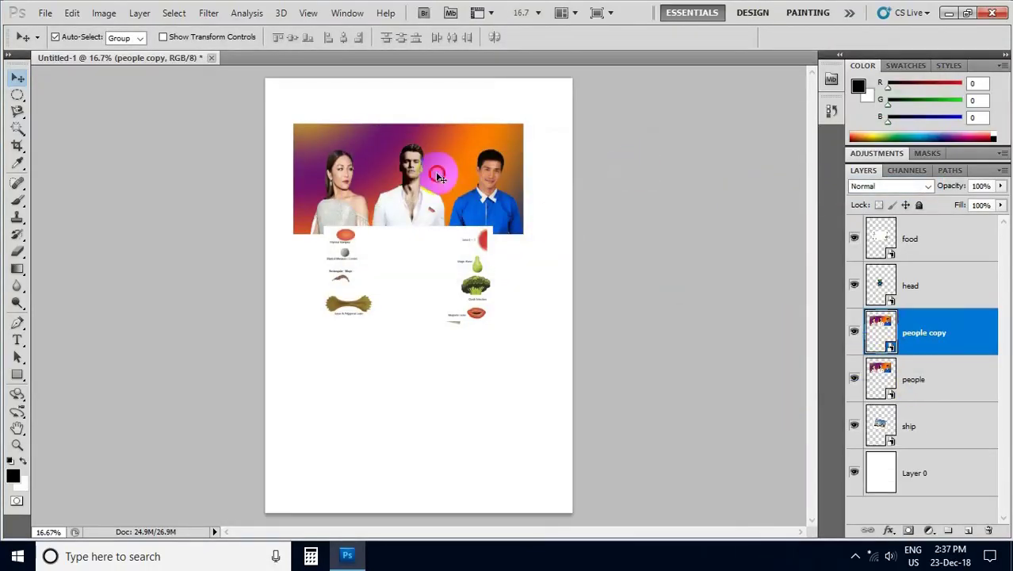
drag(436, 178, 446, 381)
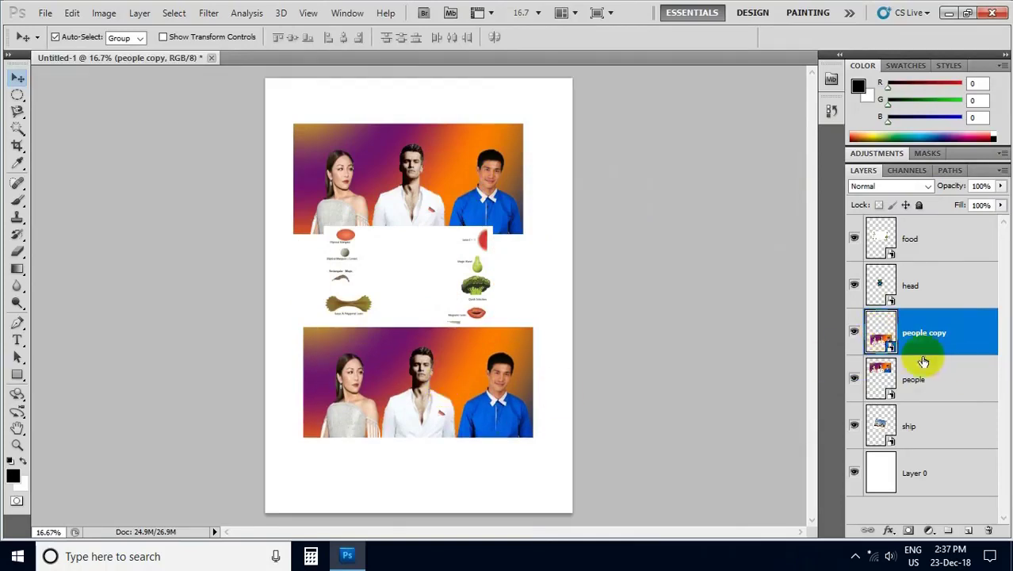
click(926, 286)
Duplicate the head layer and shift the bottom people banner down and right
right_click(925, 286)
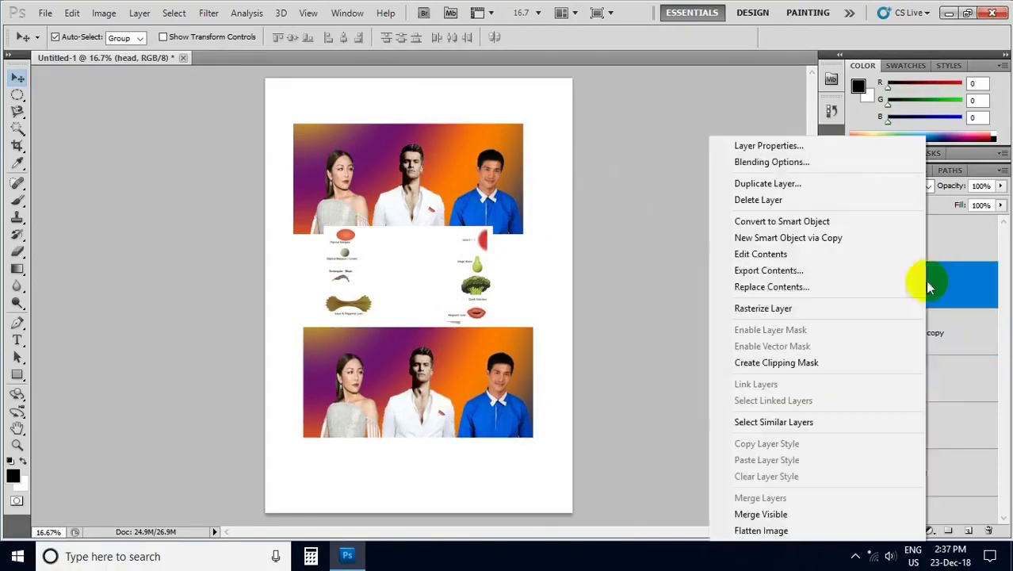
click(774, 184)
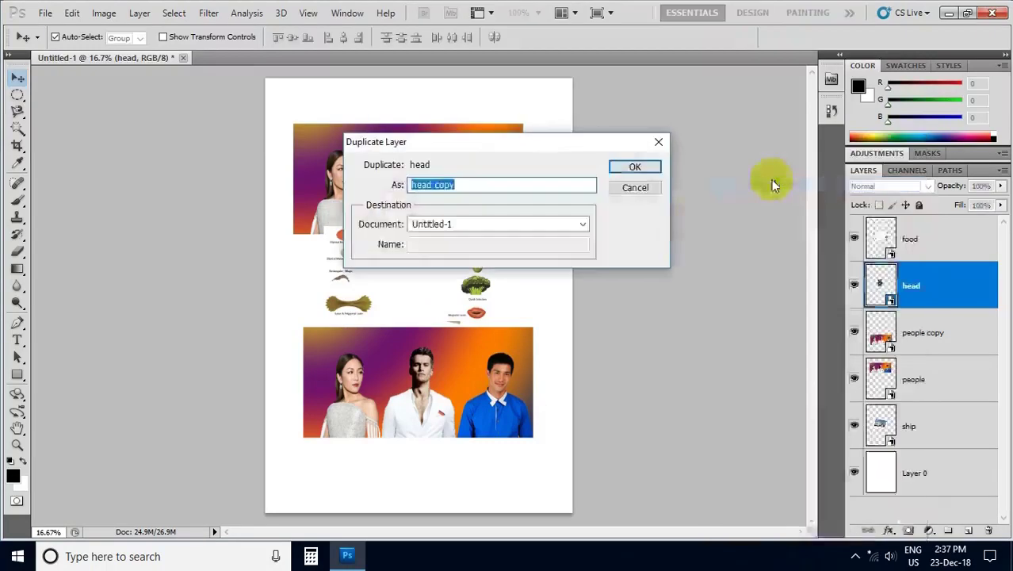
click(626, 165)
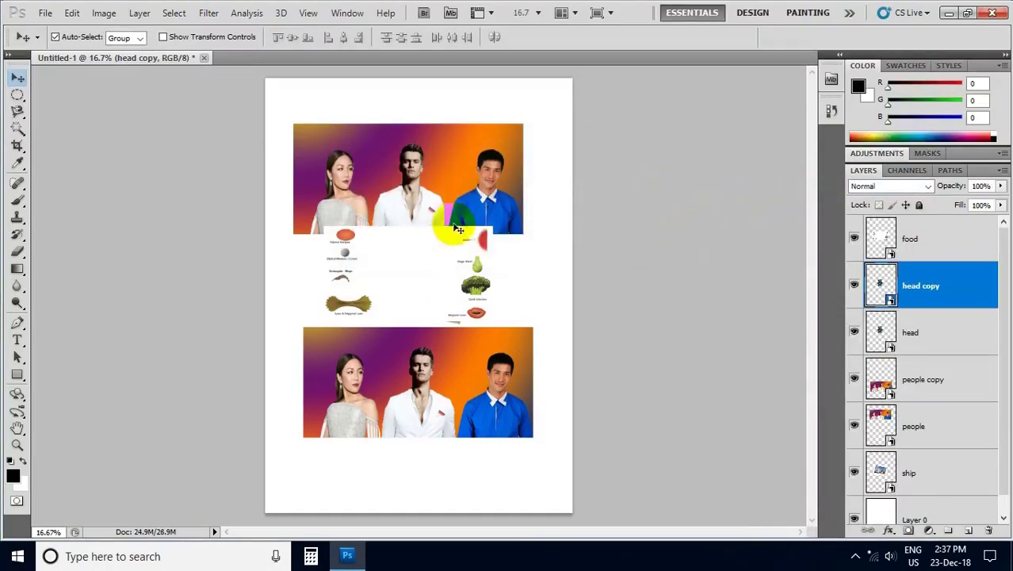
drag(457, 399, 469, 435)
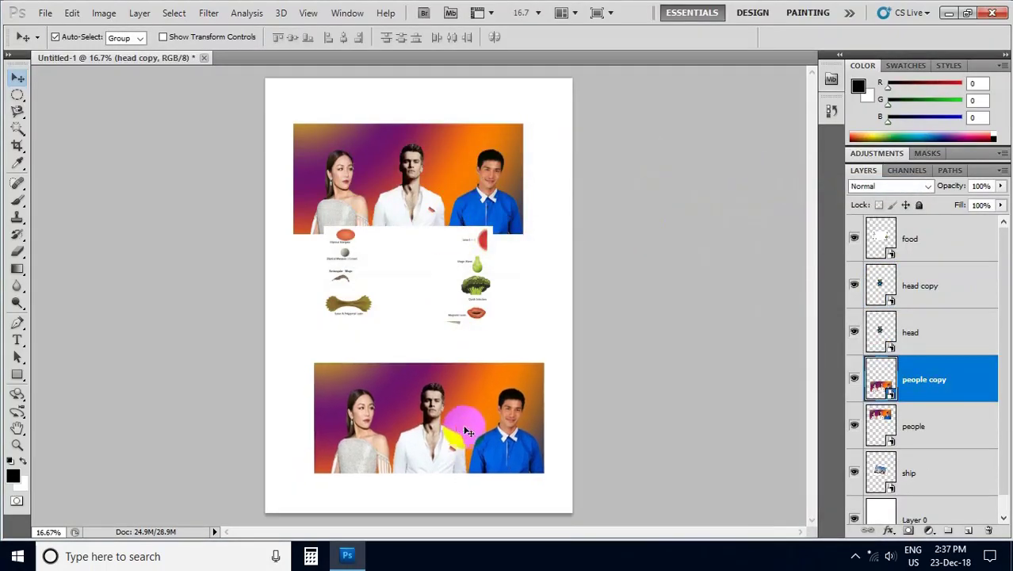
Move the food images lower, head copy to the page top, and head beside the ship
click(928, 334)
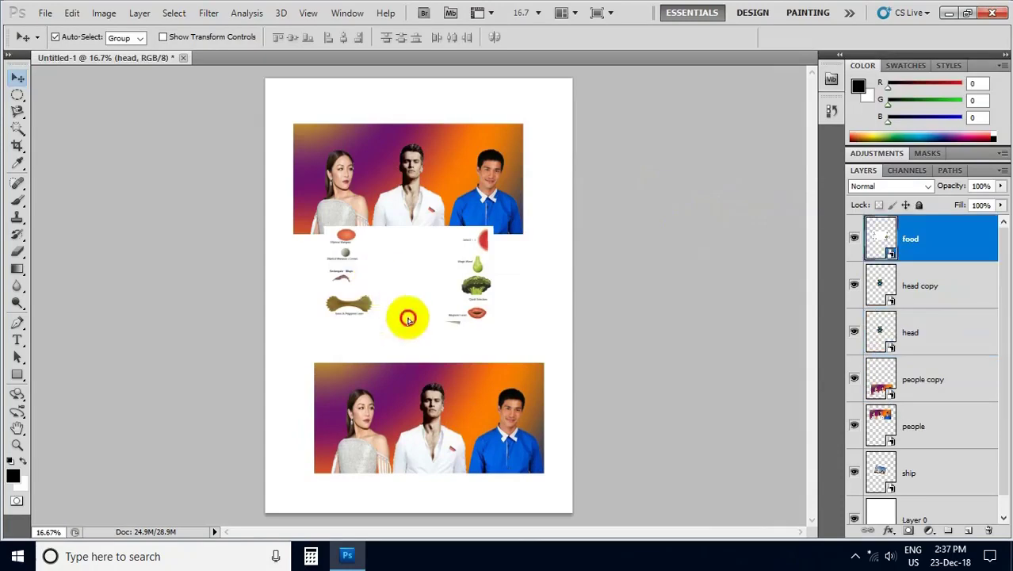
drag(407, 314, 423, 389)
drag(413, 277, 422, 122)
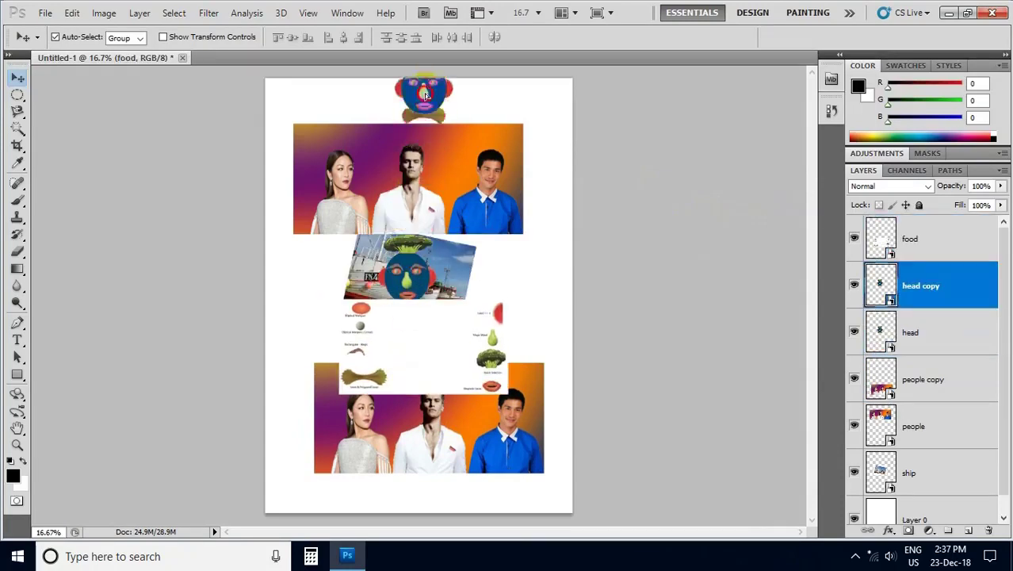
drag(404, 283, 529, 290)
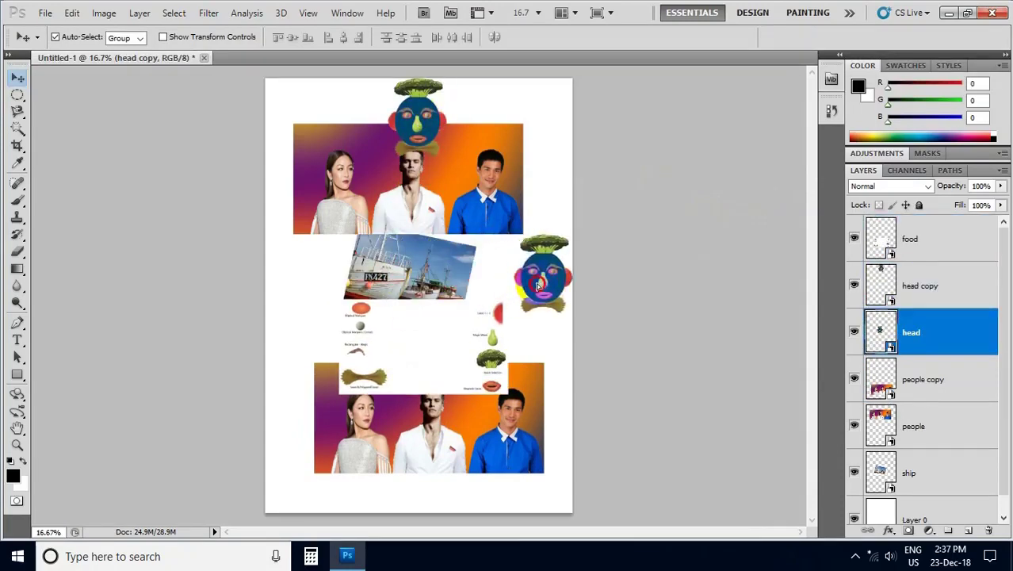
Delete the people copy layer
click(924, 393)
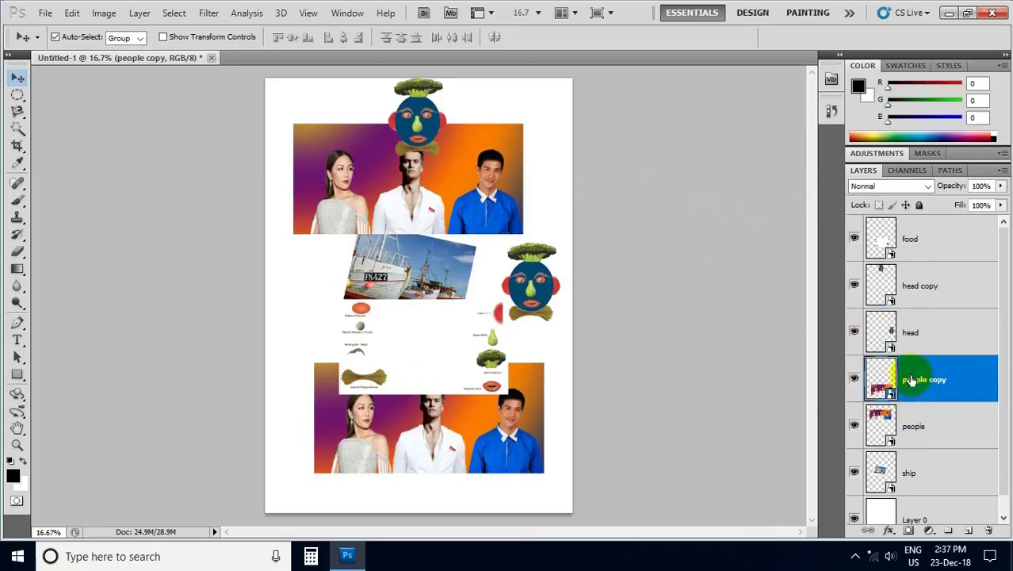
right_click(912, 382)
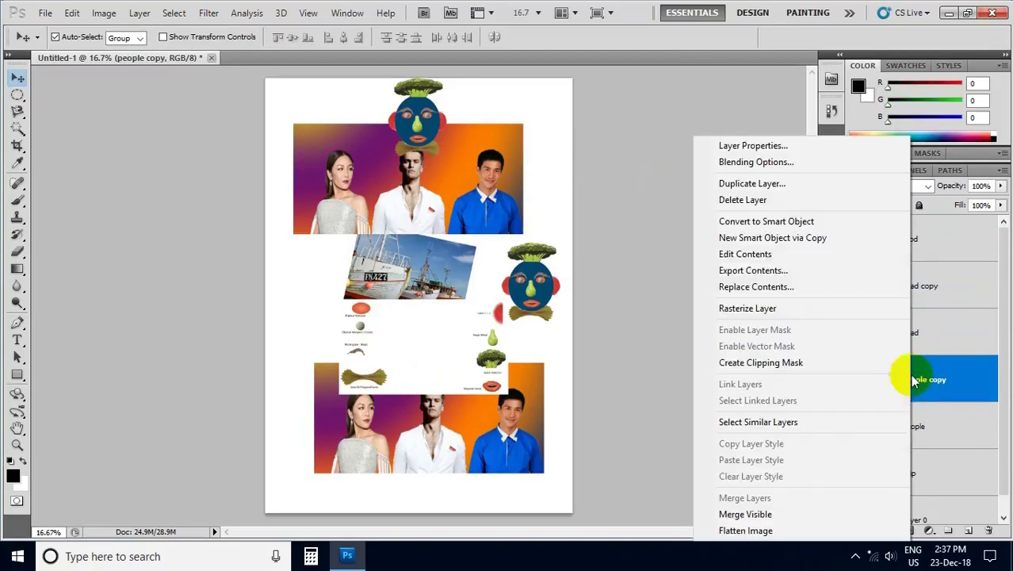
click(738, 201)
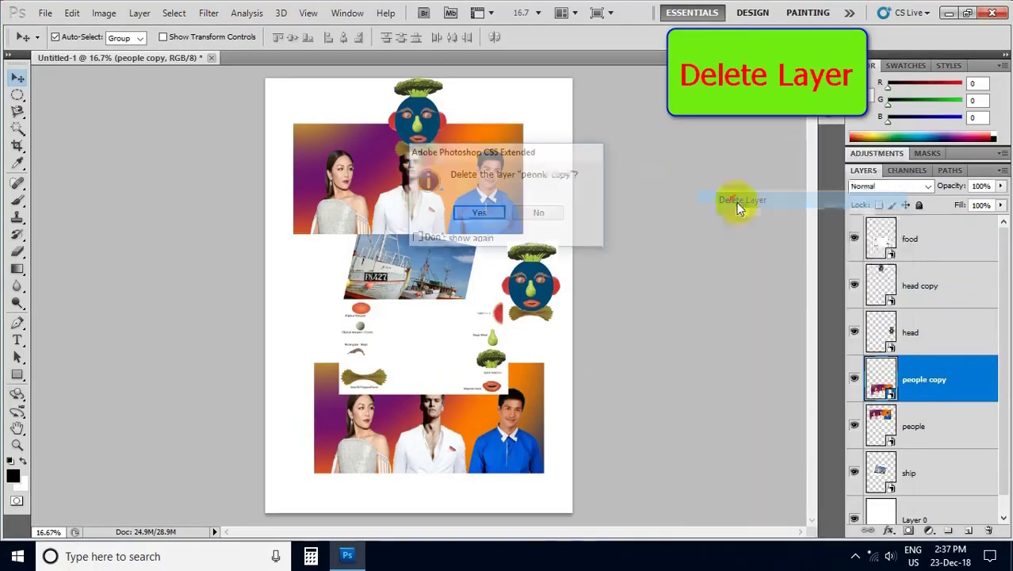
click(482, 214)
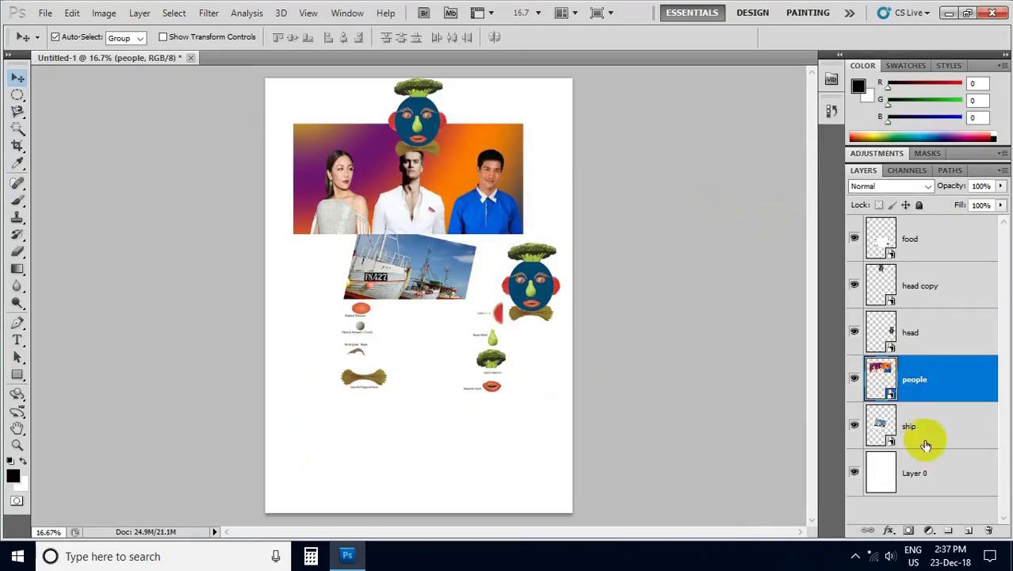
Delete the empty Layer 1 and Layer 2 by dragging them to the Layers trash
click(907, 441)
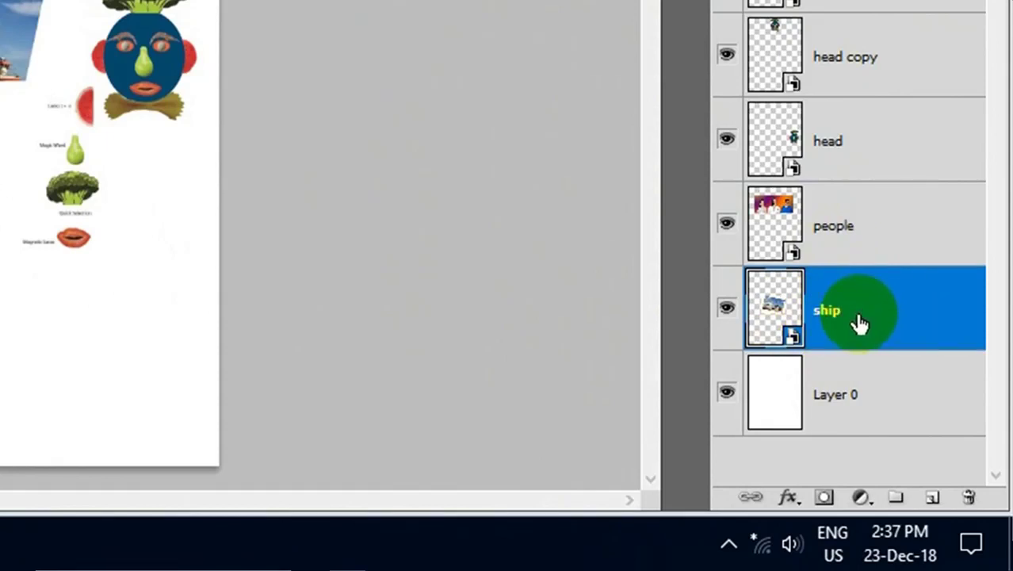
click(934, 496)
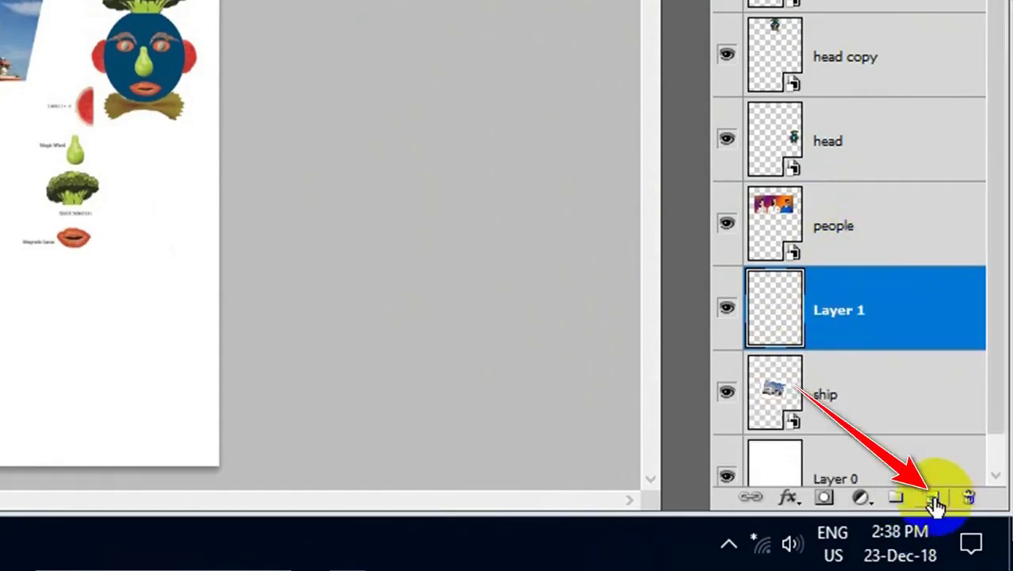
click(832, 326)
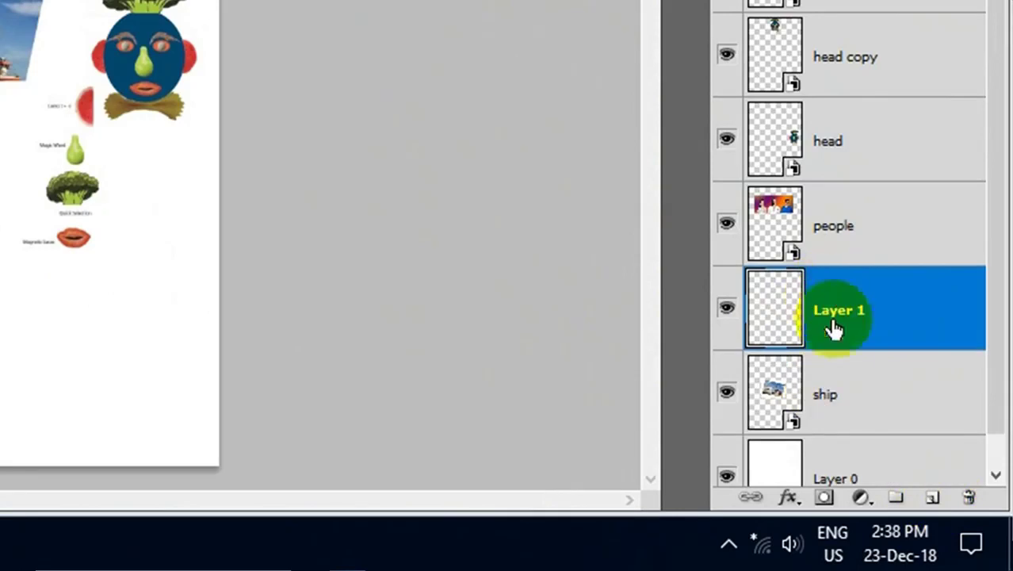
click(841, 146)
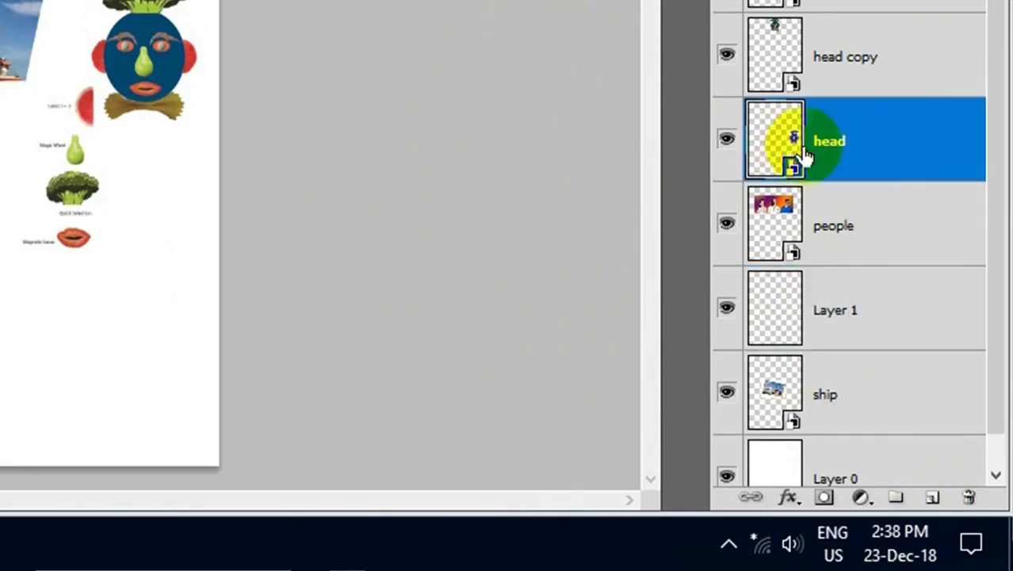
click(935, 499)
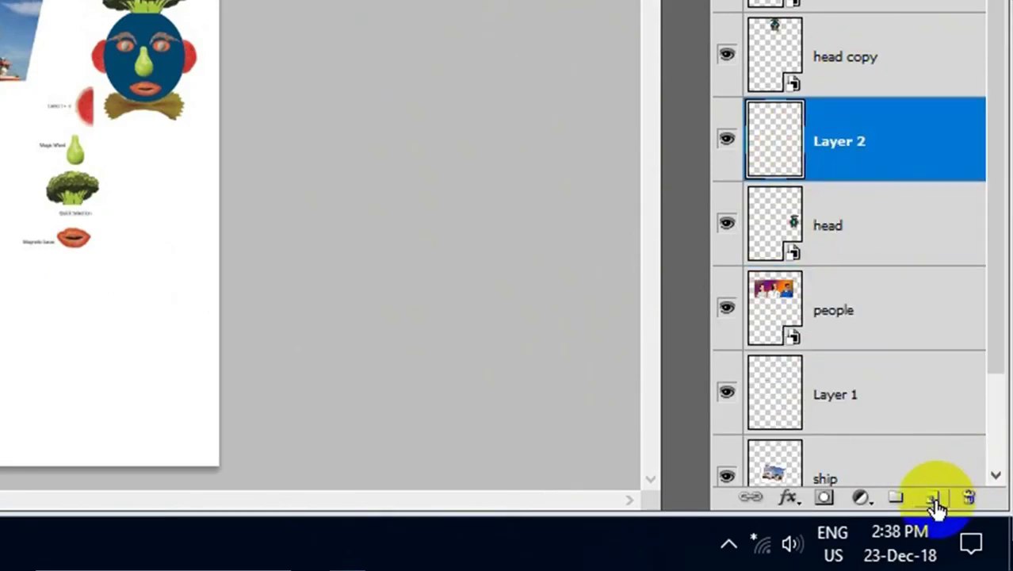
click(849, 156)
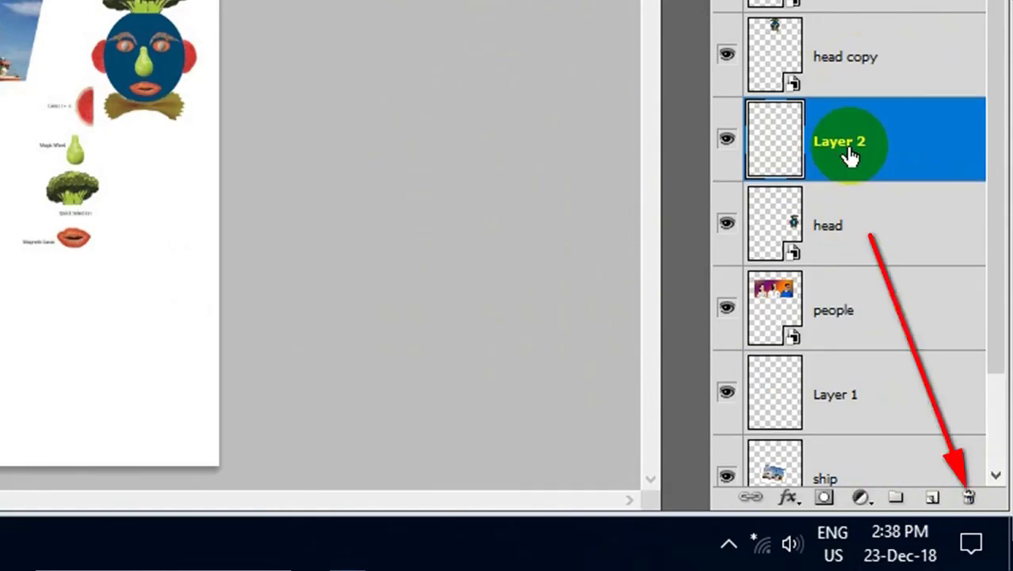
drag(849, 155, 981, 501)
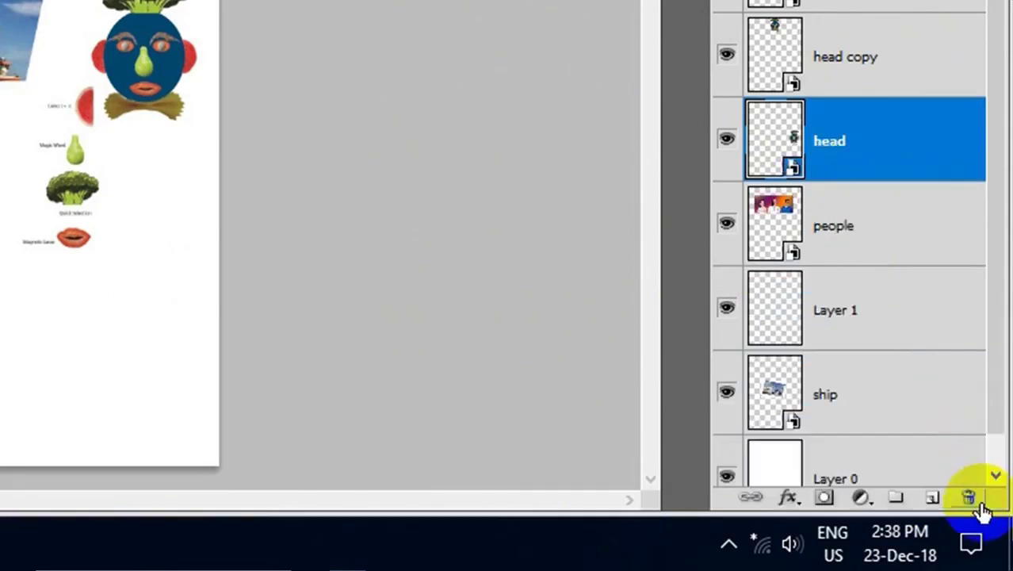
drag(840, 309, 970, 498)
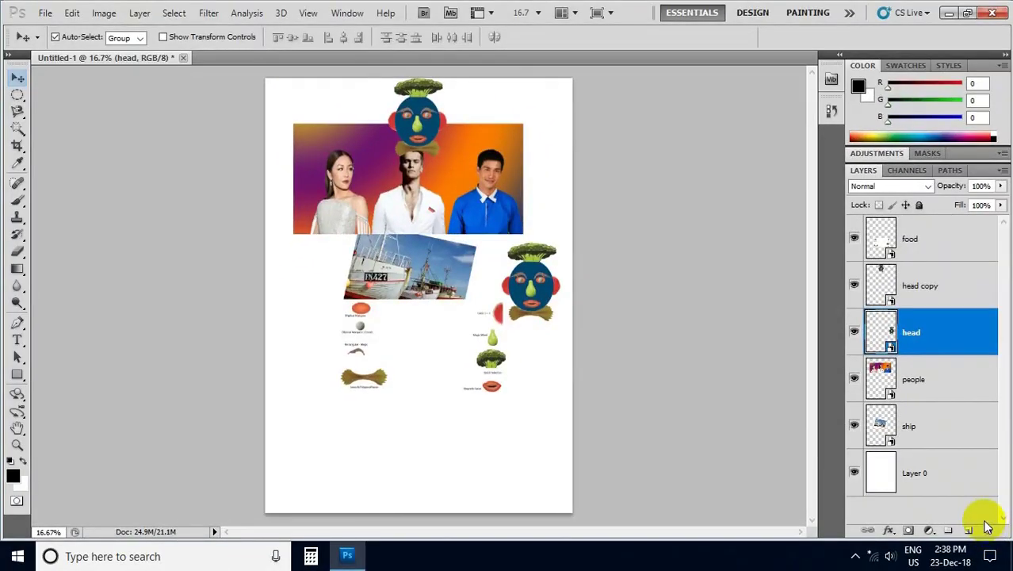
Enlarge the food cutouts proportionally to 141.93% across the page bottom, then move the lower head onto the ship photo
click(910, 243)
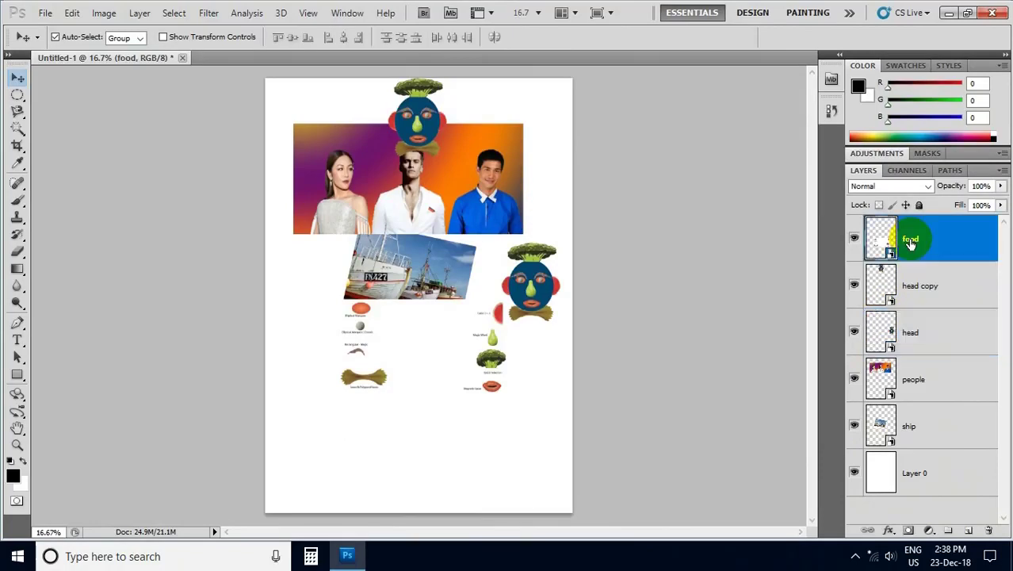
drag(491, 337, 467, 386)
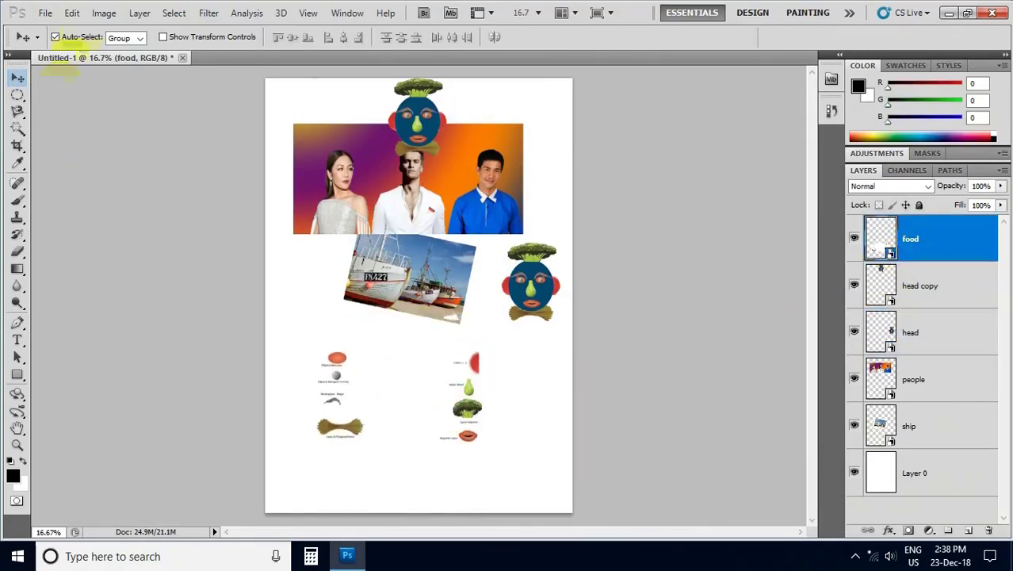
click(73, 13)
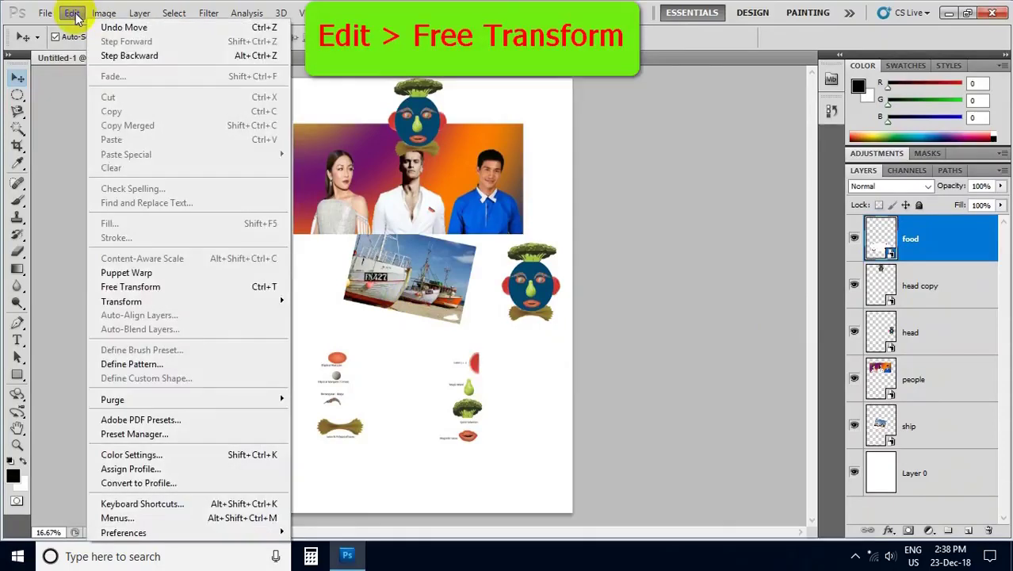
click(129, 284)
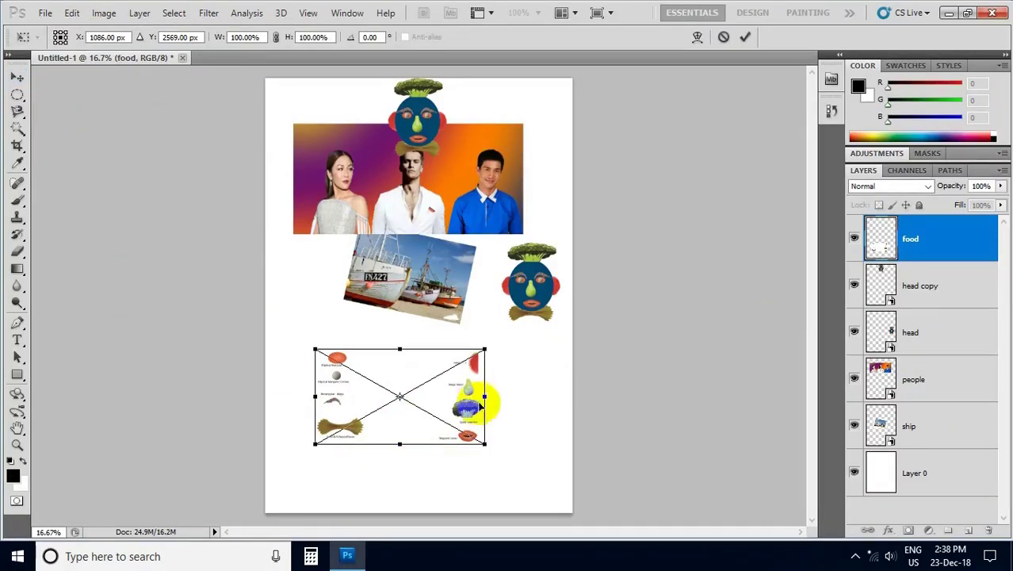
mouse_move(485, 347)
mouse_down()
mouse_move(545, 324)
mouse_move(493, 323)
mouse_move(472, 271)
mouse_move(498, 361)
mouse_move(526, 359)
mouse_move(491, 354)
mouse_move(557, 310)
mouse_up()
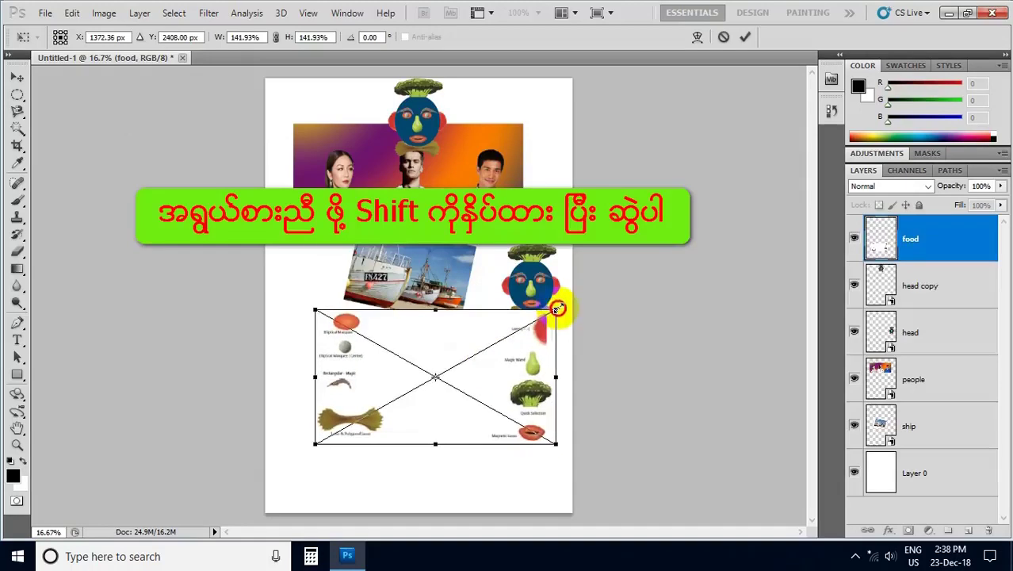
mouse_move(468, 377)
mouse_down()
mouse_move(446, 414)
mouse_move(453, 426)
mouse_up()
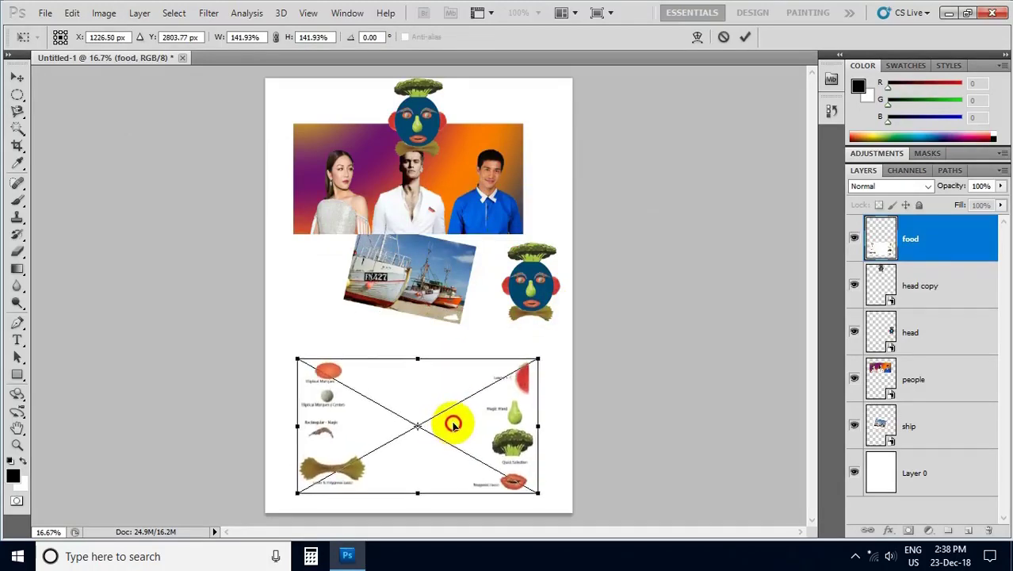
key(Return)
mouse_move(528, 292)
mouse_down()
mouse_move(413, 326)
mouse_move(491, 318)
mouse_up()
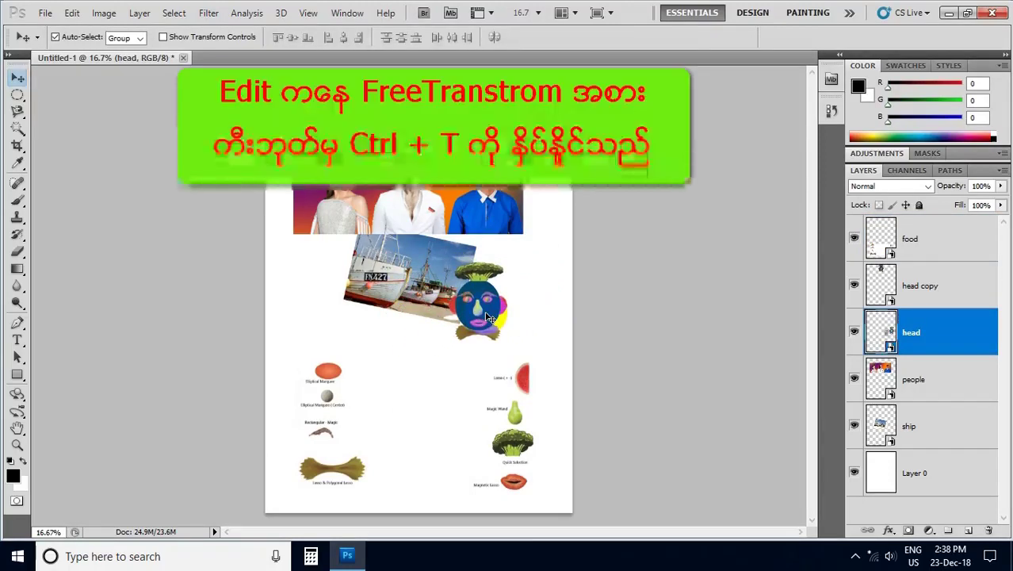
Scale up the cartoon head beside the boat photo and rotate it roughly 60° clockwise
key(ctrl+t)
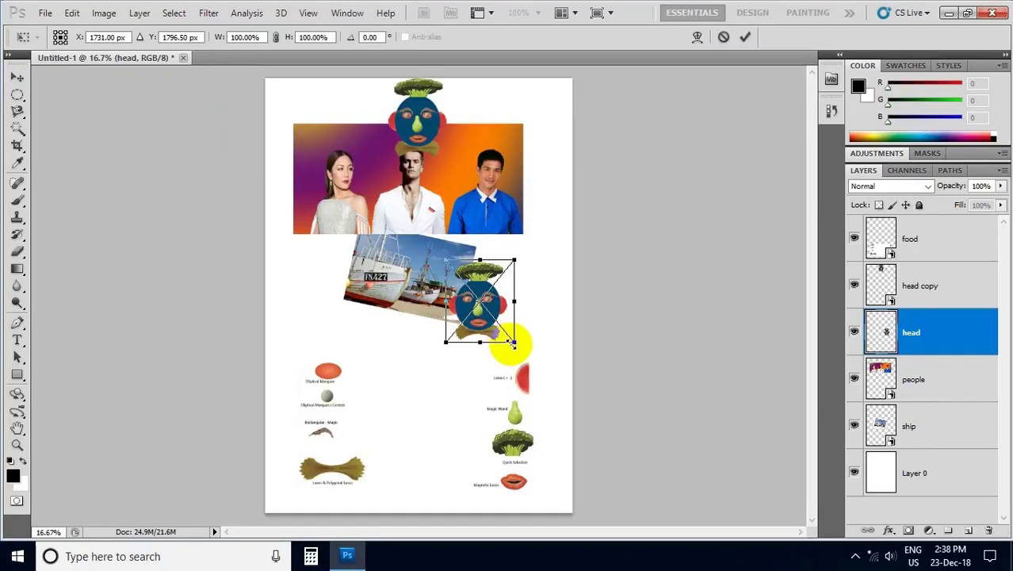
drag(512, 343, 544, 379)
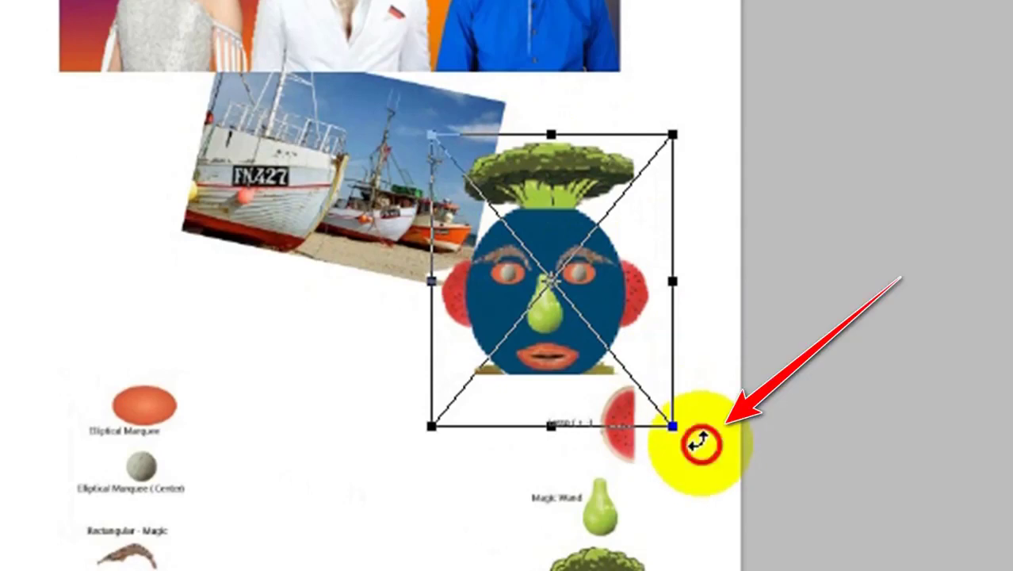
drag(698, 443, 445, 486)
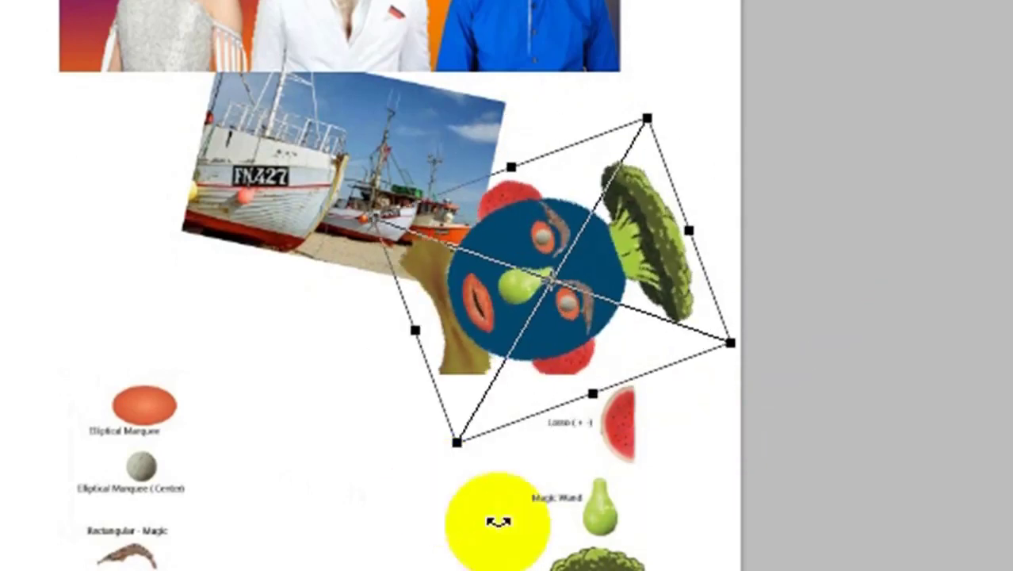
key(Return)
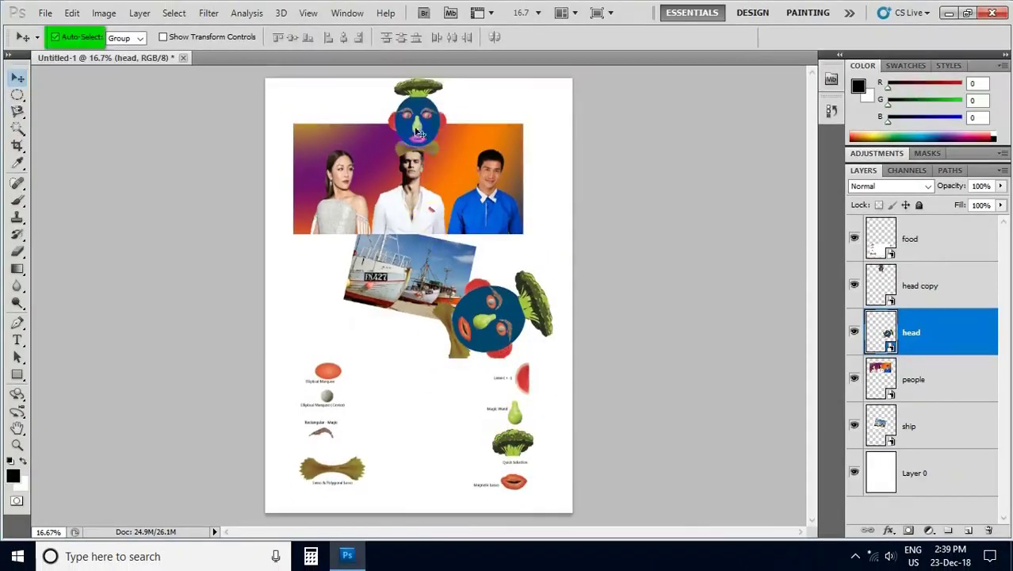
Reposition the top head and the people photo, and drag the head copy toward the page top
mouse_move(418, 127)
mouse_down()
mouse_move(387, 138)
mouse_move(430, 141)
mouse_move(414, 137)
mouse_up()
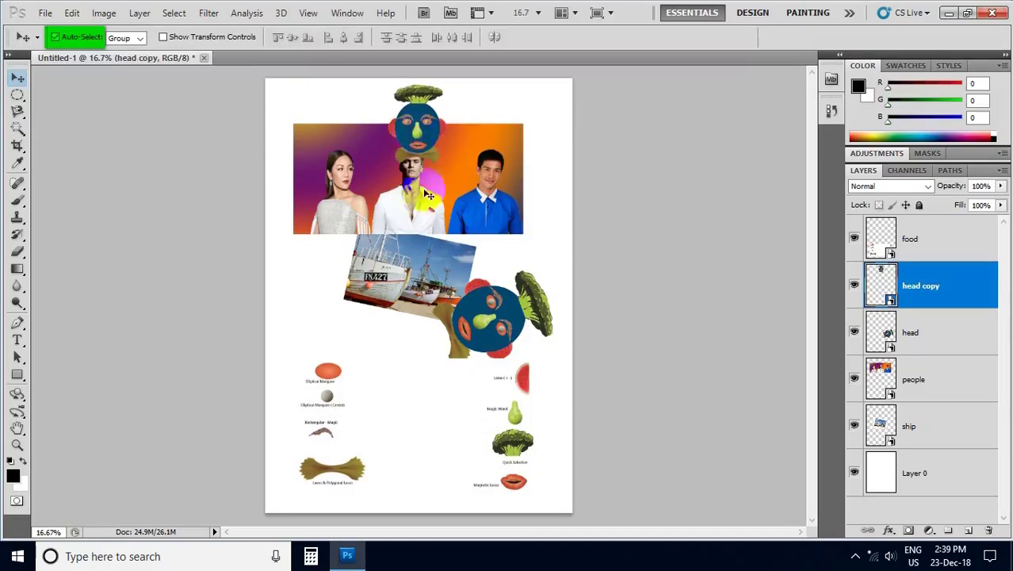
drag(458, 210, 466, 250)
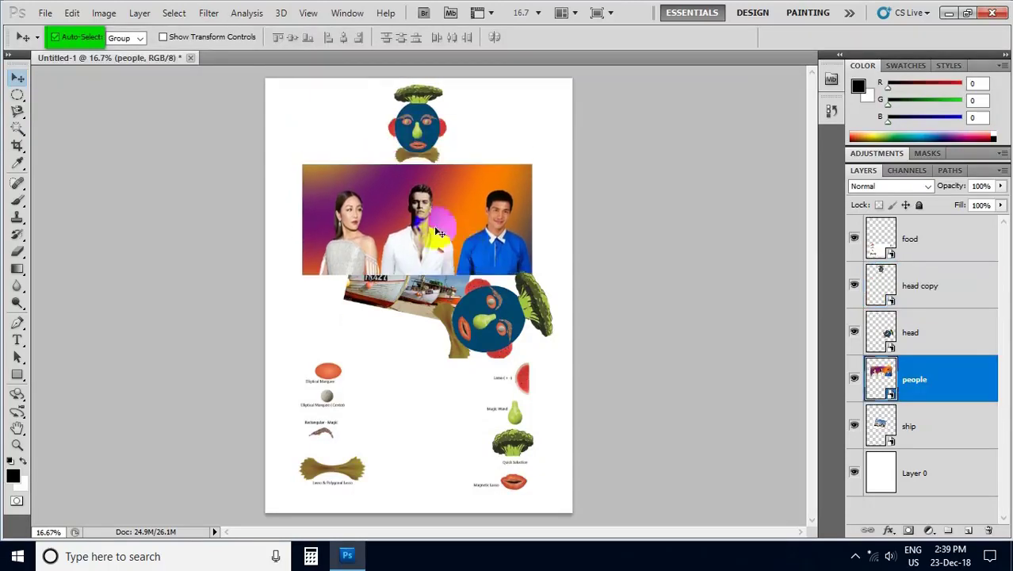
click(911, 291)
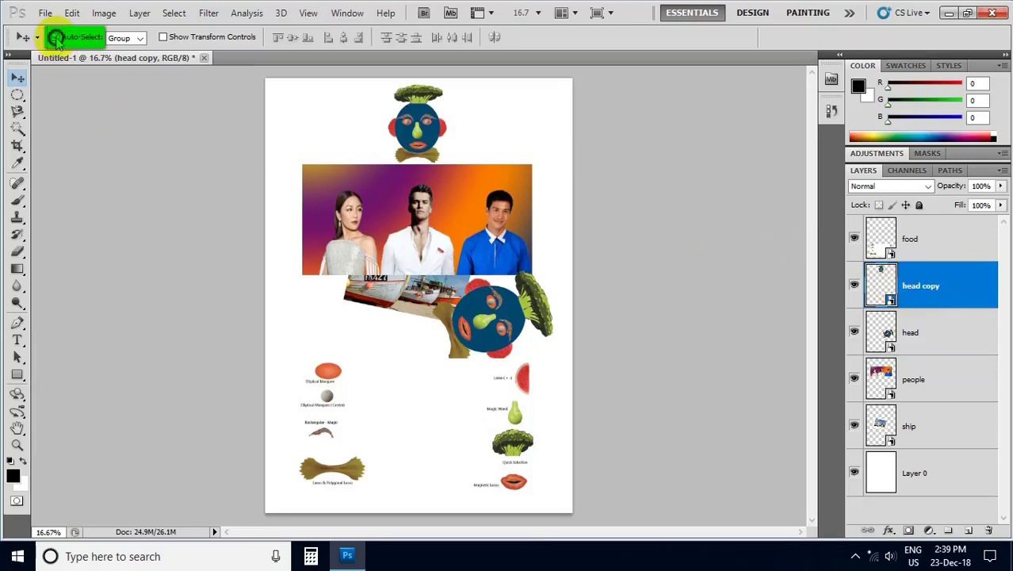
drag(397, 401, 379, 363)
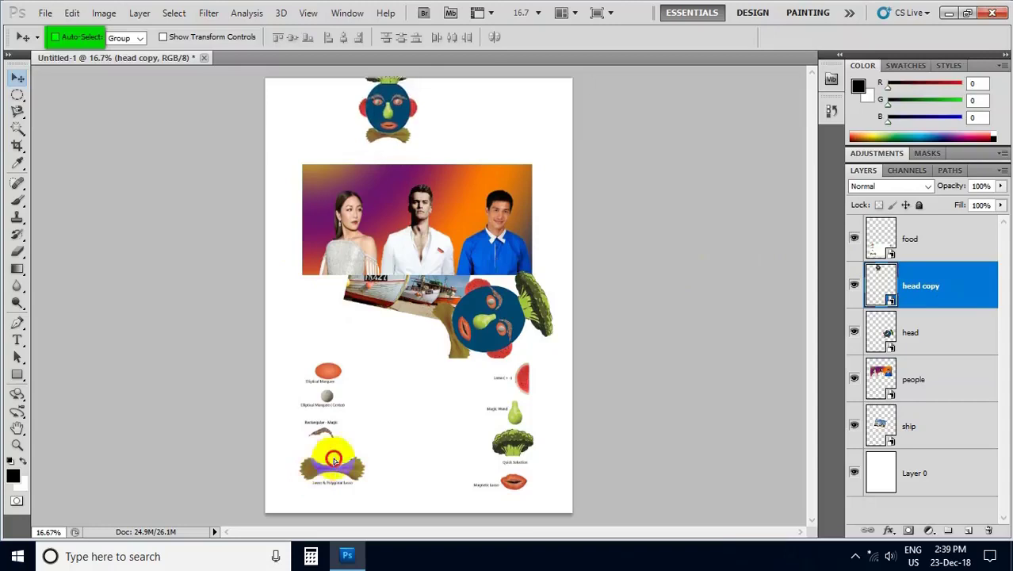
mouse_move(379, 363)
mouse_down()
mouse_move(342, 448)
mouse_move(327, 446)
mouse_up()
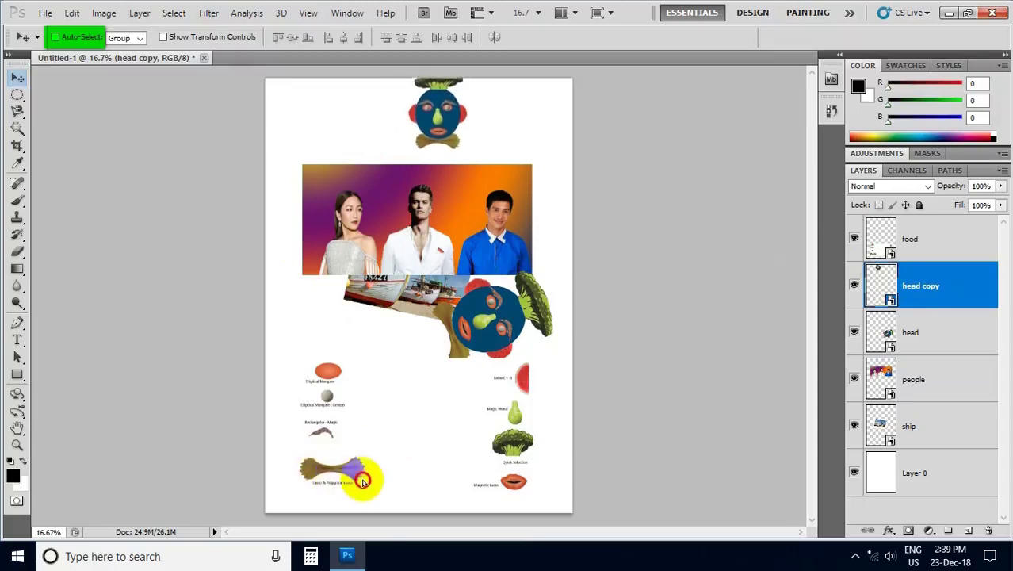
With Auto-Select on, put the people photo at the top, the ship left, and the heads below and beside
click(55, 38)
drag(421, 131, 394, 146)
drag(372, 220, 381, 294)
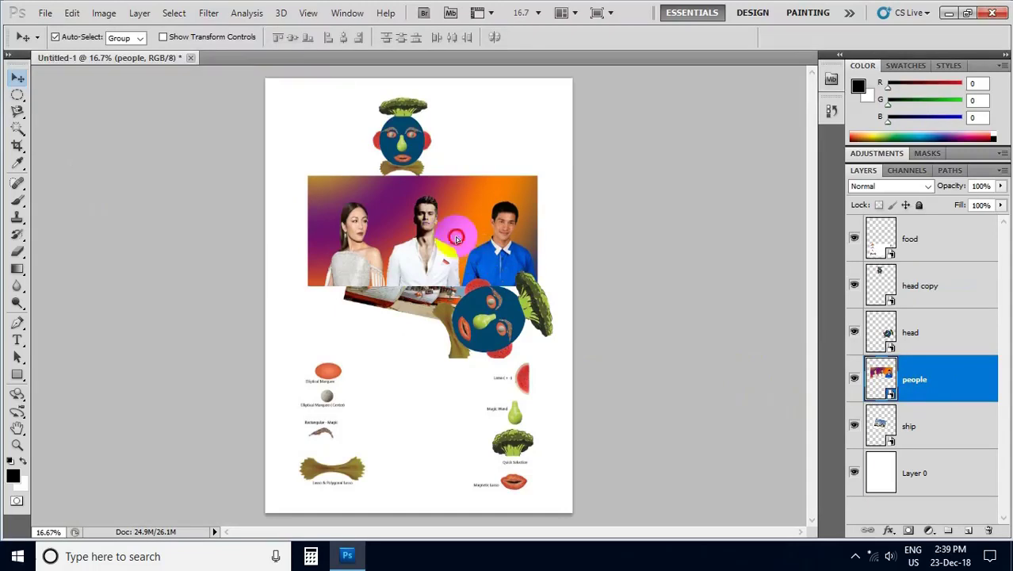
drag(456, 237, 457, 183)
drag(414, 313, 379, 297)
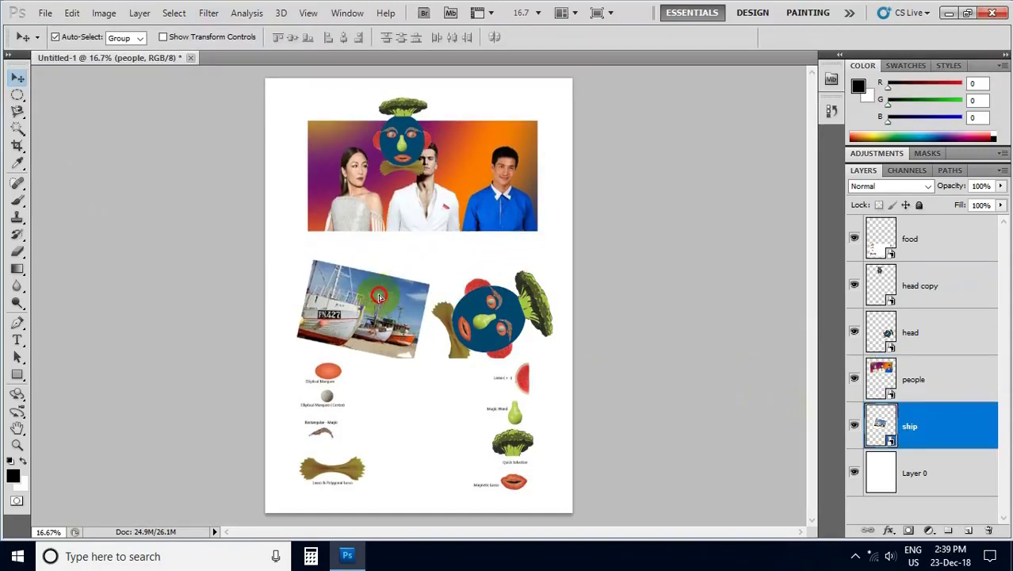
drag(401, 143, 418, 249)
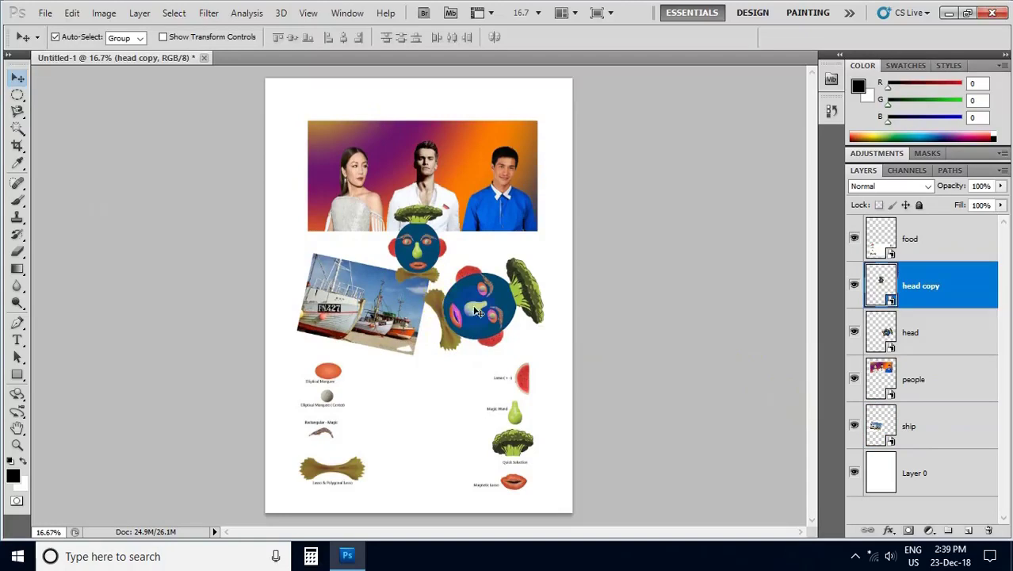
drag(478, 312, 479, 307)
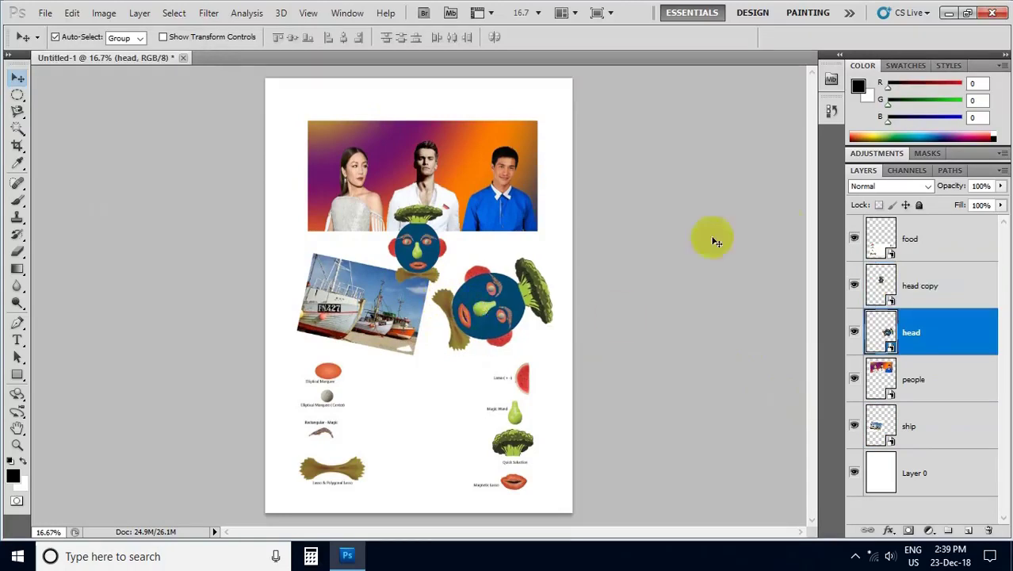
click(916, 337)
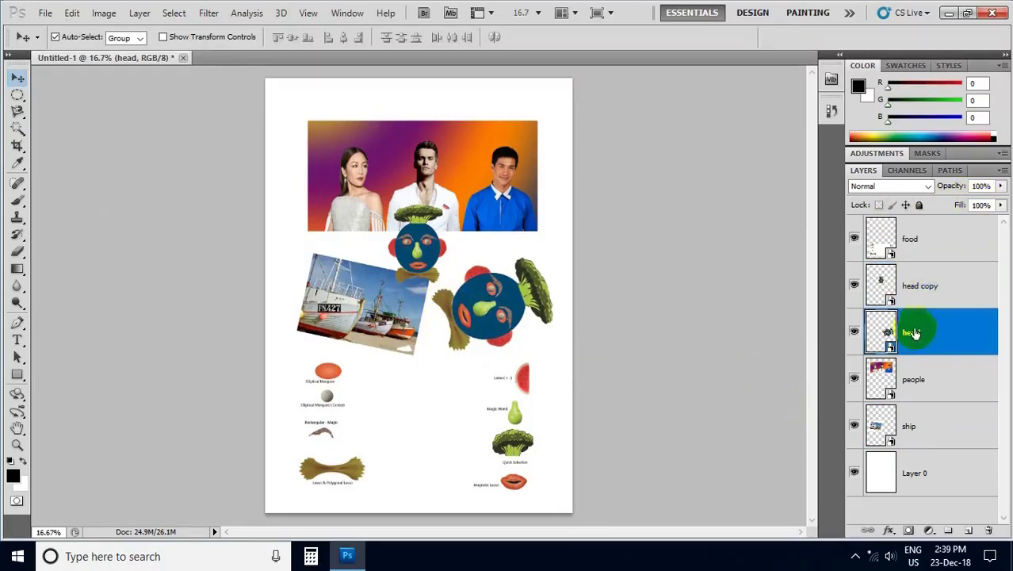
Set the rotated head layer's opacity to 60% and move the upright head onto the people photo
click(992, 184)
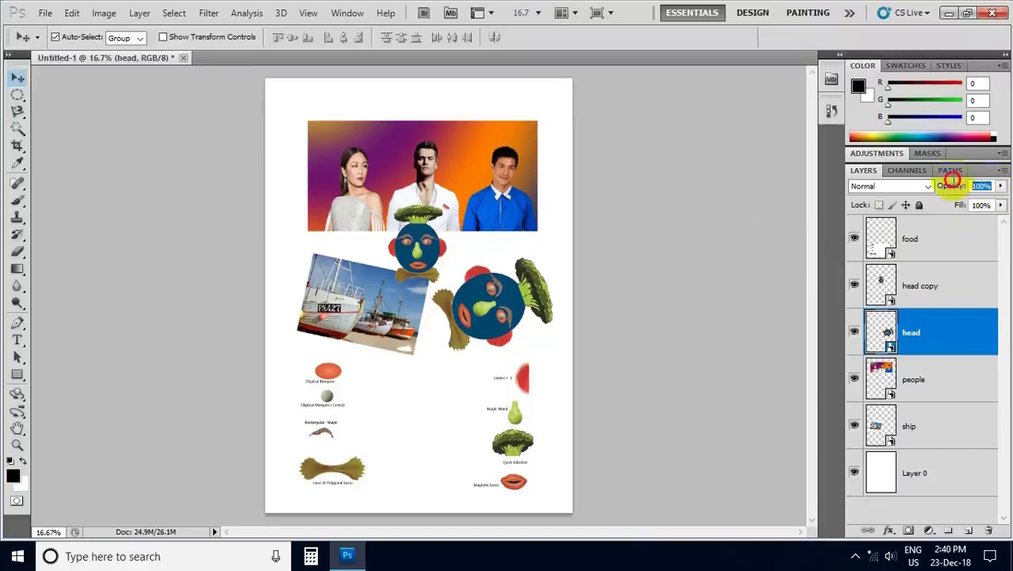
text(5)
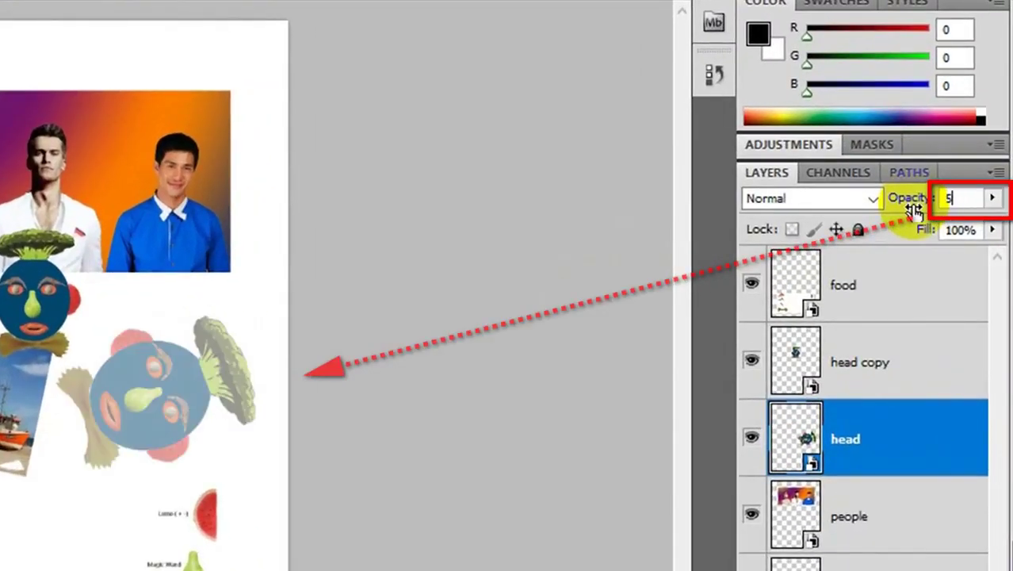
text(060)
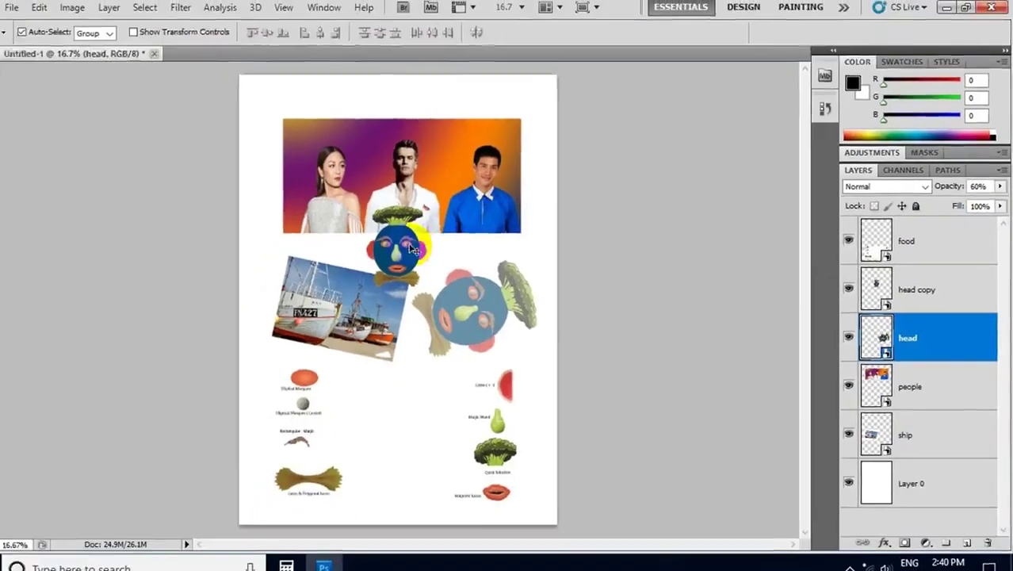
mouse_move(413, 249)
mouse_down()
mouse_move(442, 155)
mouse_move(472, 156)
mouse_up()
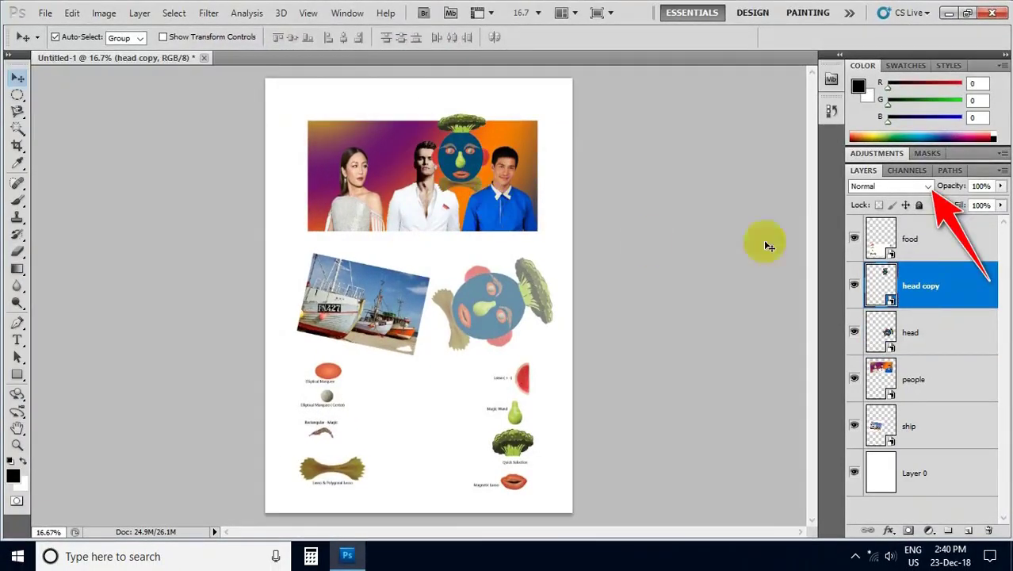
Blend the head copy layer with Overlay and move it over the people photo
click(928, 187)
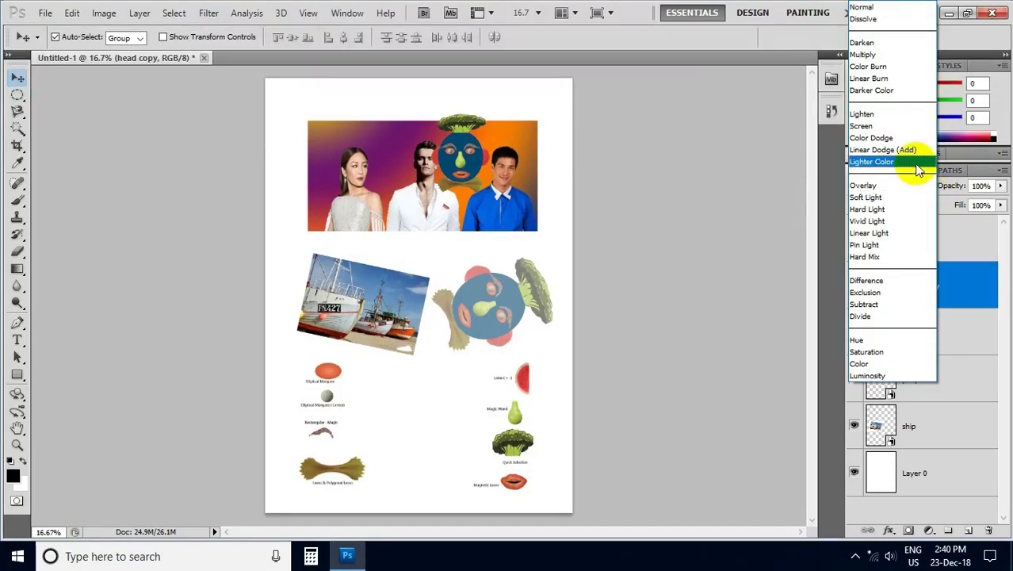
click(864, 187)
mouse_move(468, 162)
mouse_down()
mouse_move(445, 142)
mouse_move(492, 159)
mouse_up()
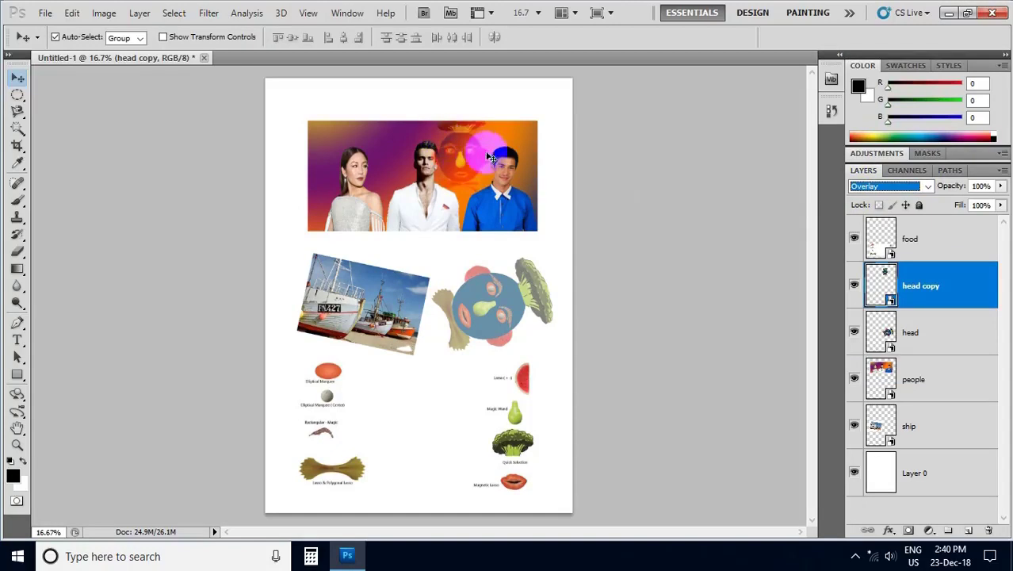
Set the people layer's blend mode to Luminosity so the banner turns black and white
click(527, 219)
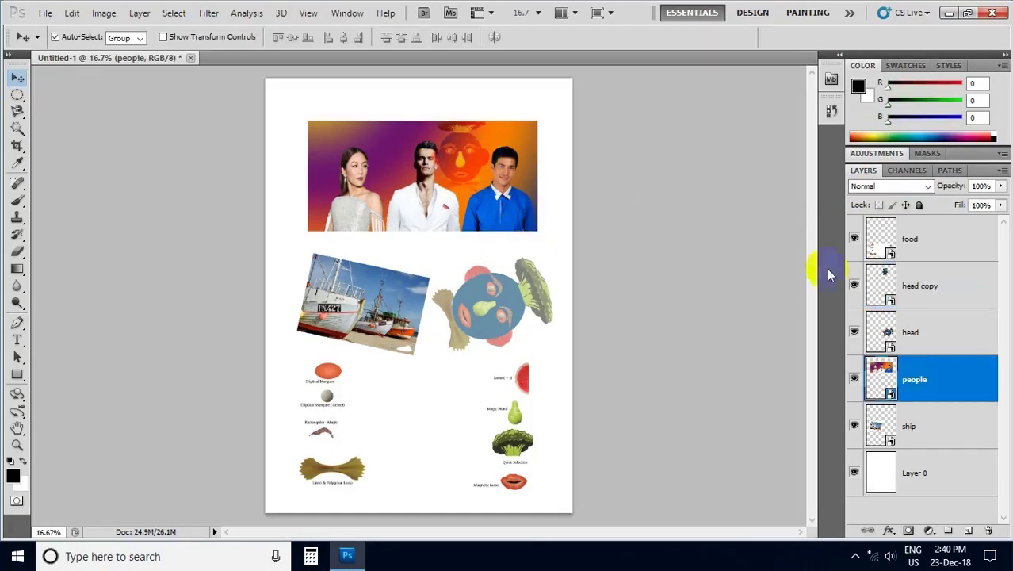
click(927, 187)
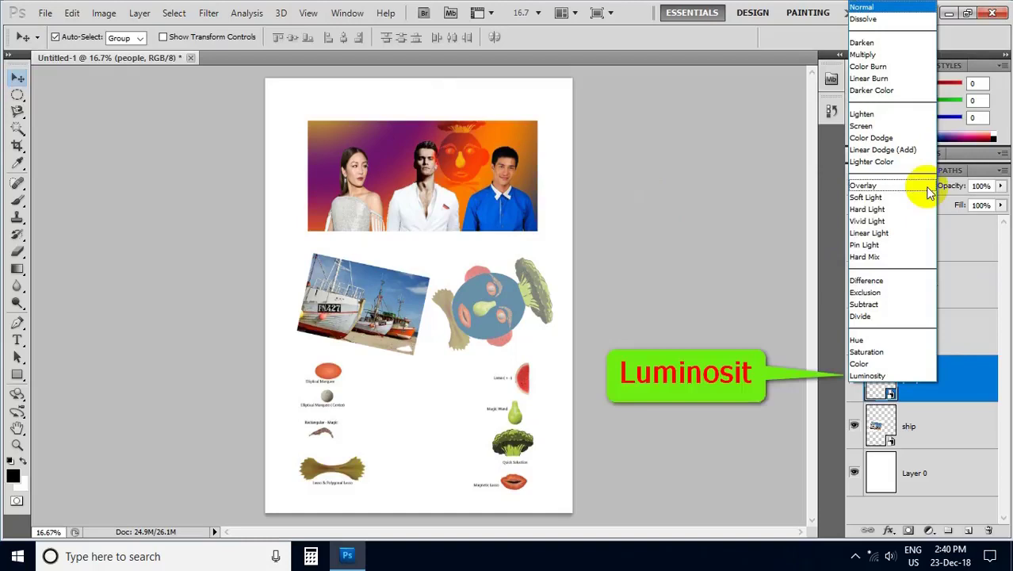
click(867, 375)
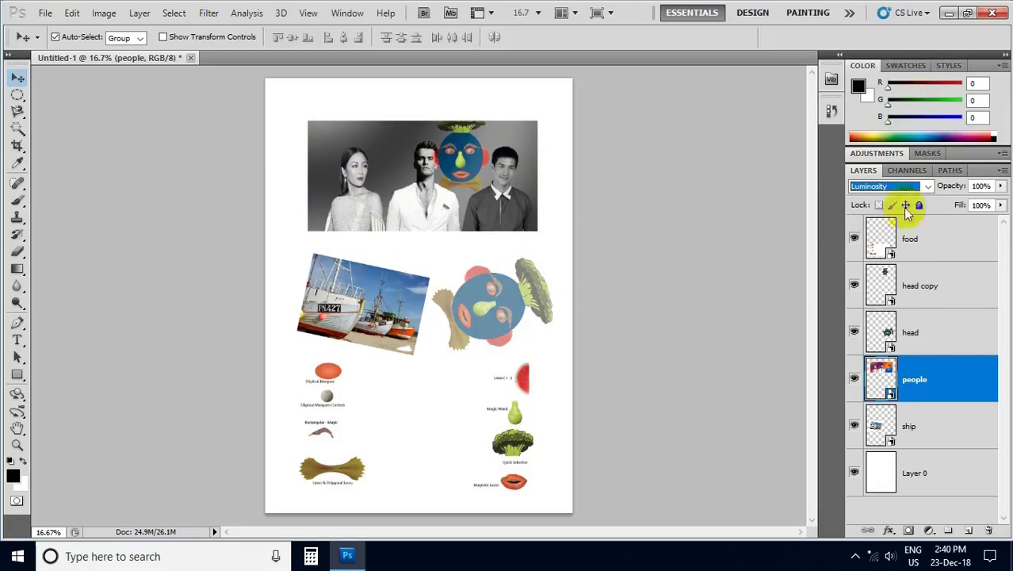
click(928, 187)
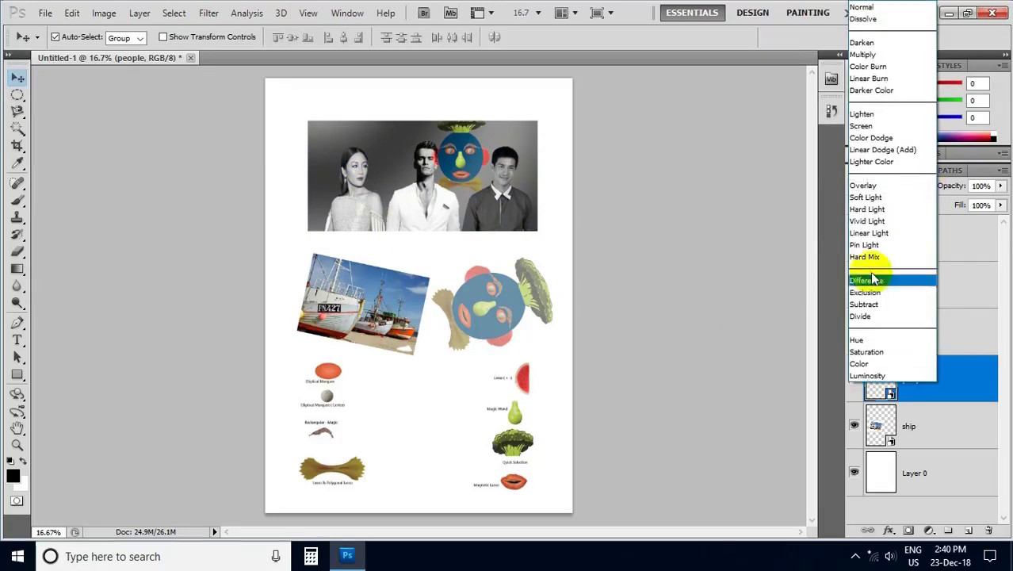
click(688, 316)
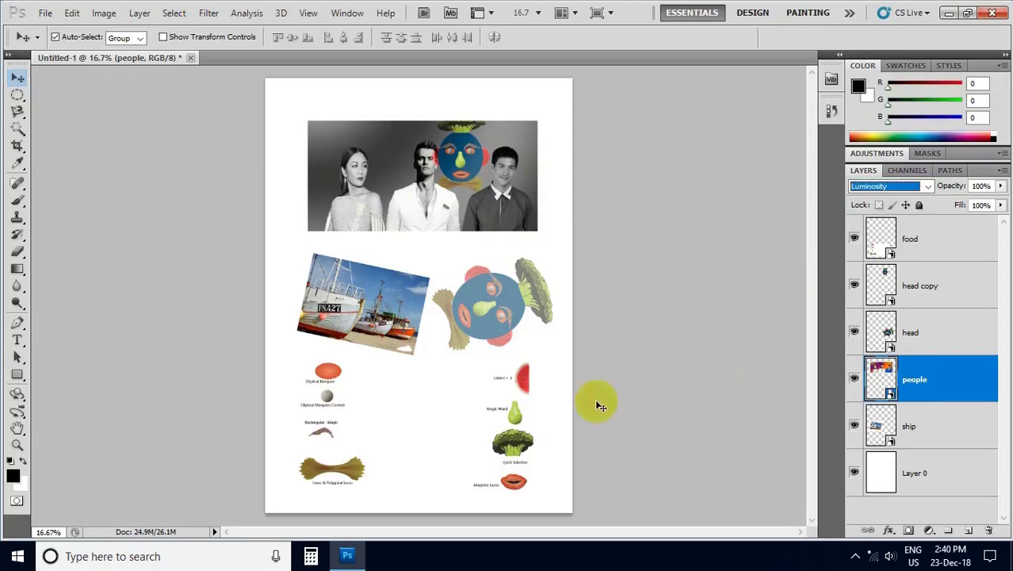
click(354, 315)
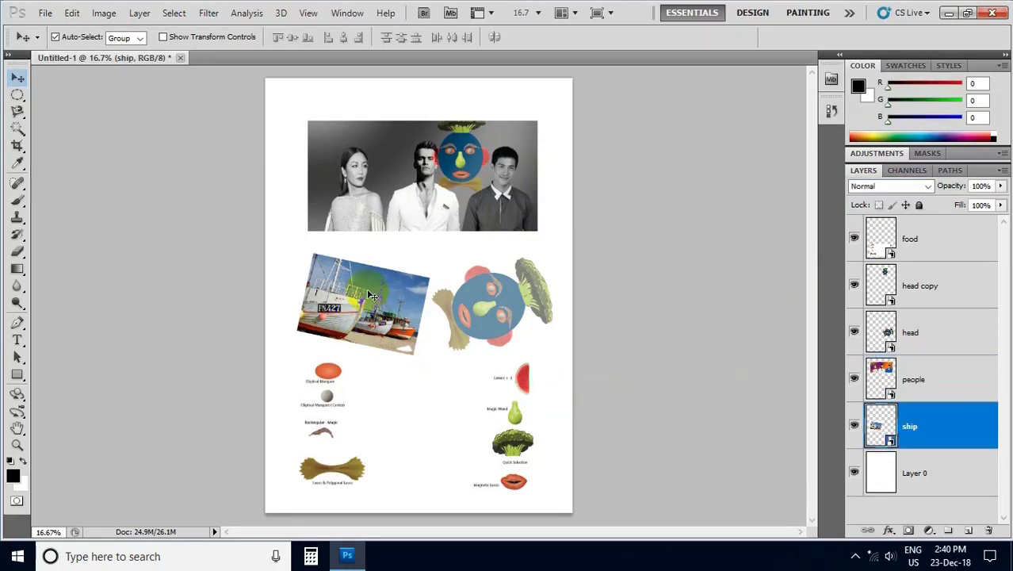
Replace the ship's stroke with a textured Bevel and Emboss and increase its depth
click(888, 530)
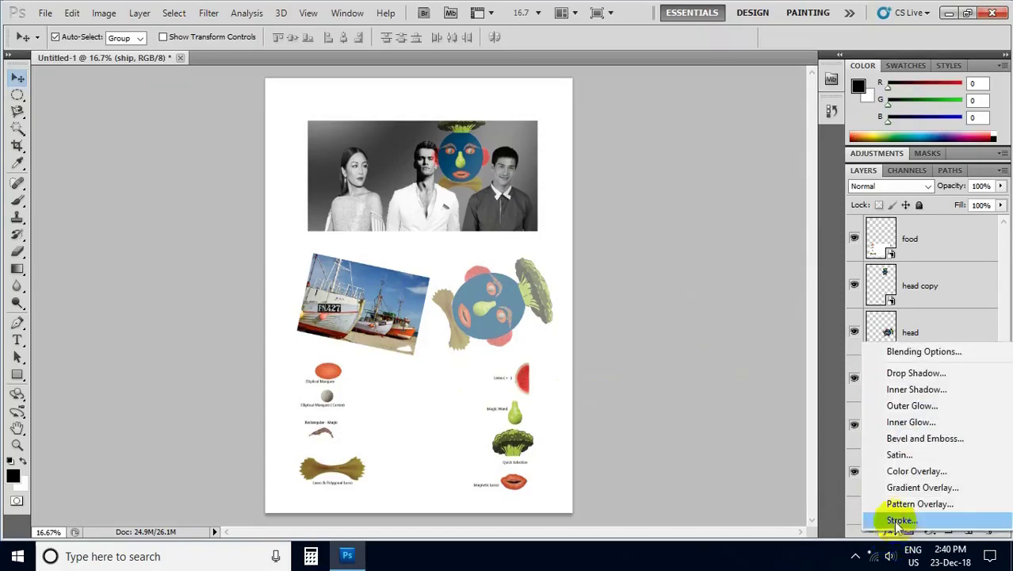
click(898, 520)
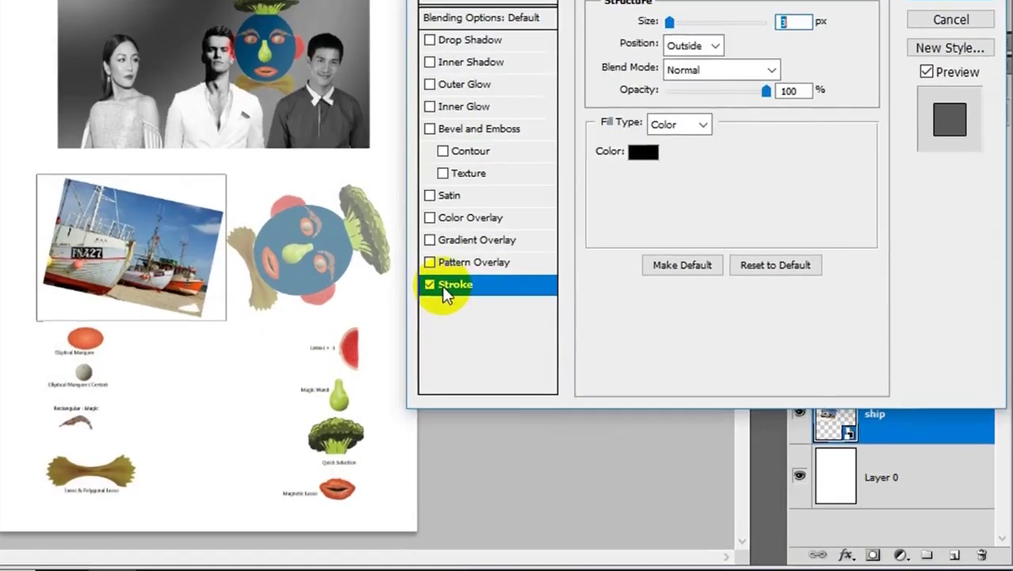
click(429, 285)
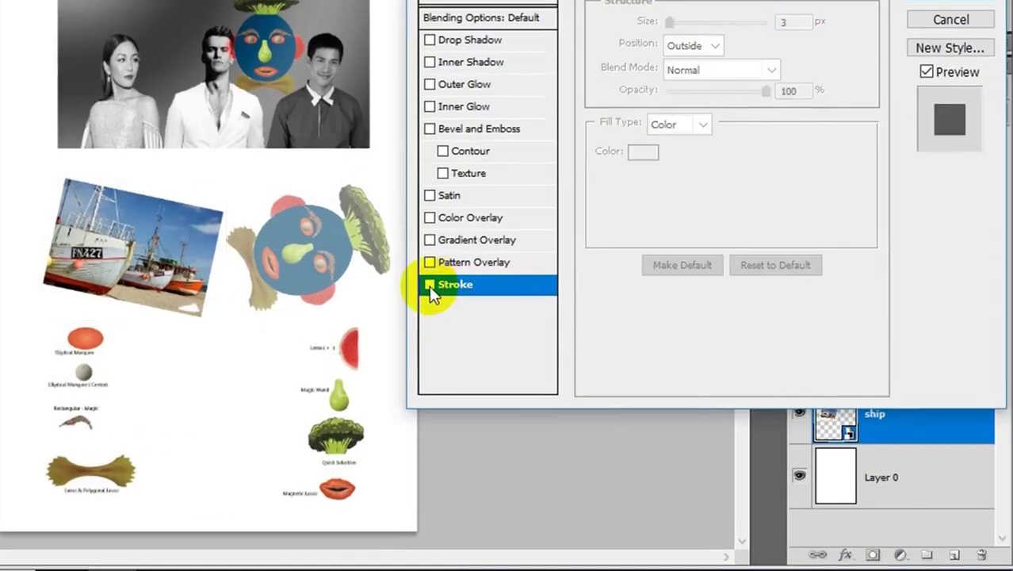
click(456, 133)
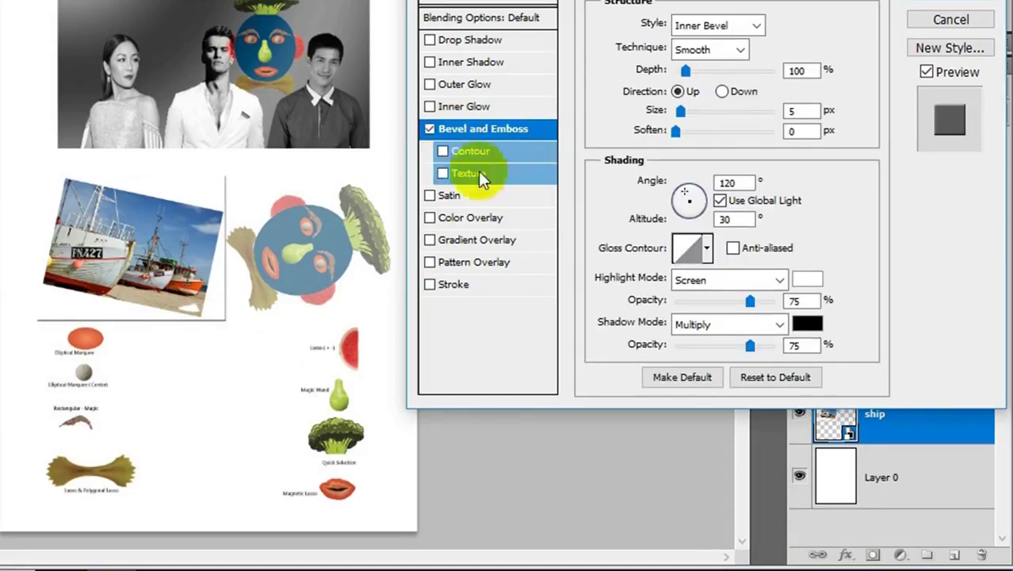
click(442, 173)
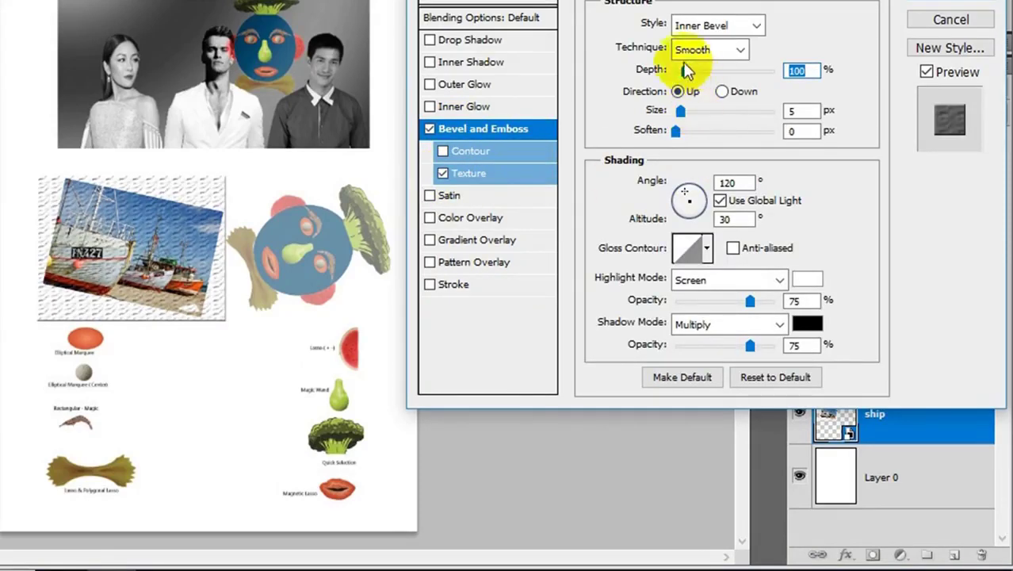
drag(683, 70, 718, 78)
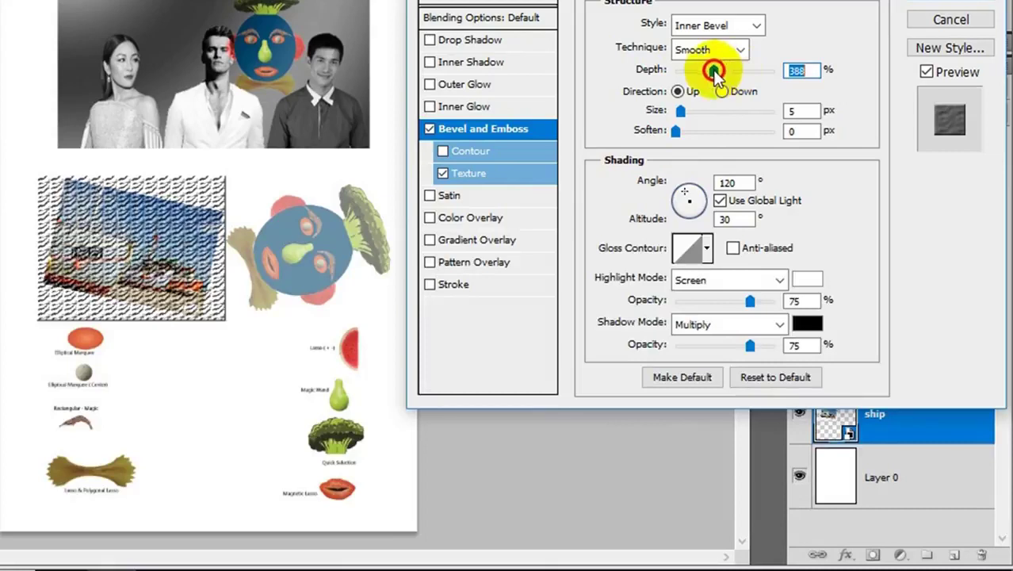
mouse_move(717, 78)
mouse_down()
mouse_move(679, 93)
mouse_move(683, 71)
mouse_move(744, 92)
mouse_move(734, 92)
mouse_up()
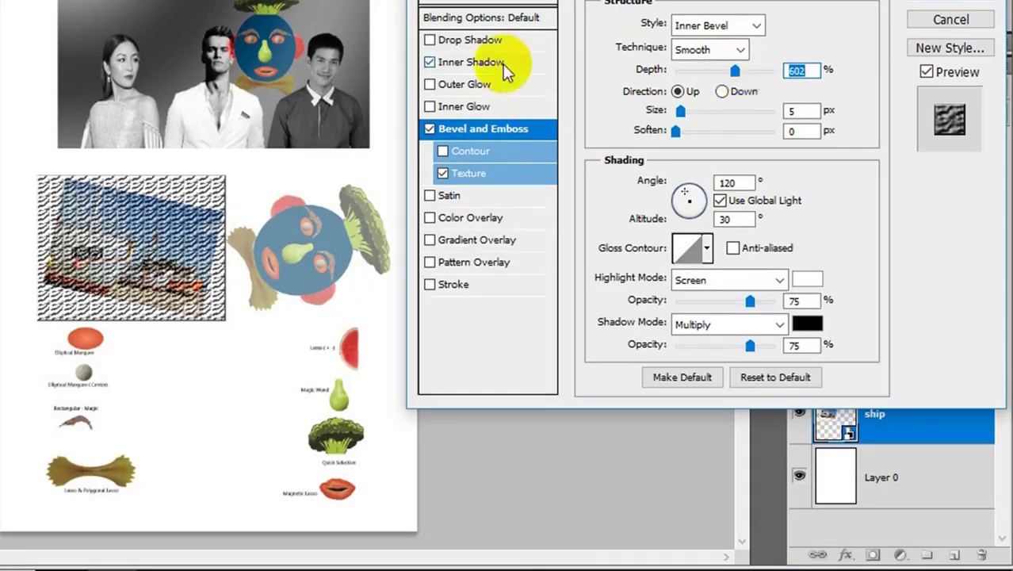
Add a lower-opacity Inner Shadow to the ship and apply the layer styles
click(480, 63)
mouse_move(742, 47)
mouse_down()
mouse_move(691, 49)
mouse_move(752, 60)
mouse_up()
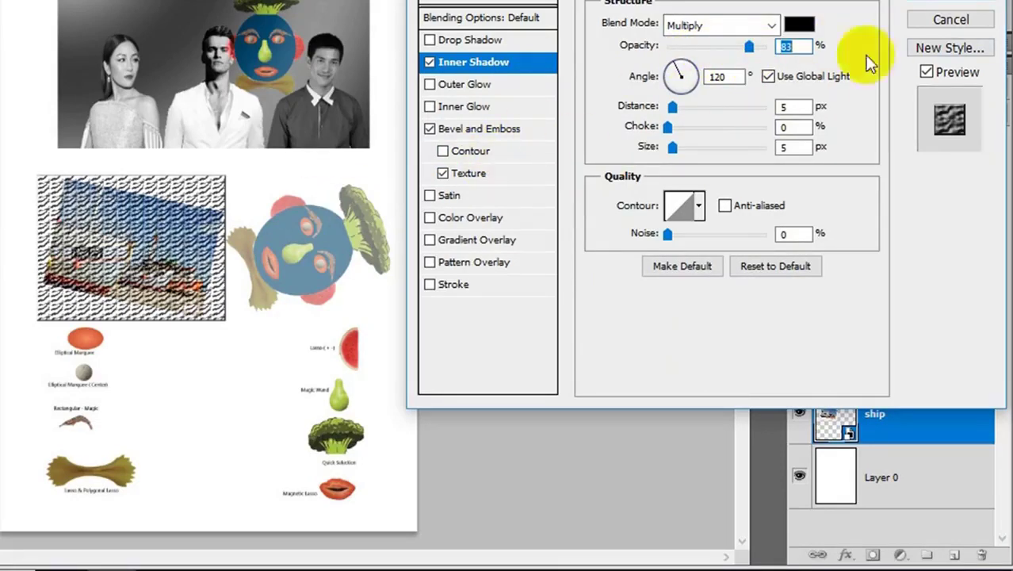
click(959, 7)
double_click(955, 418)
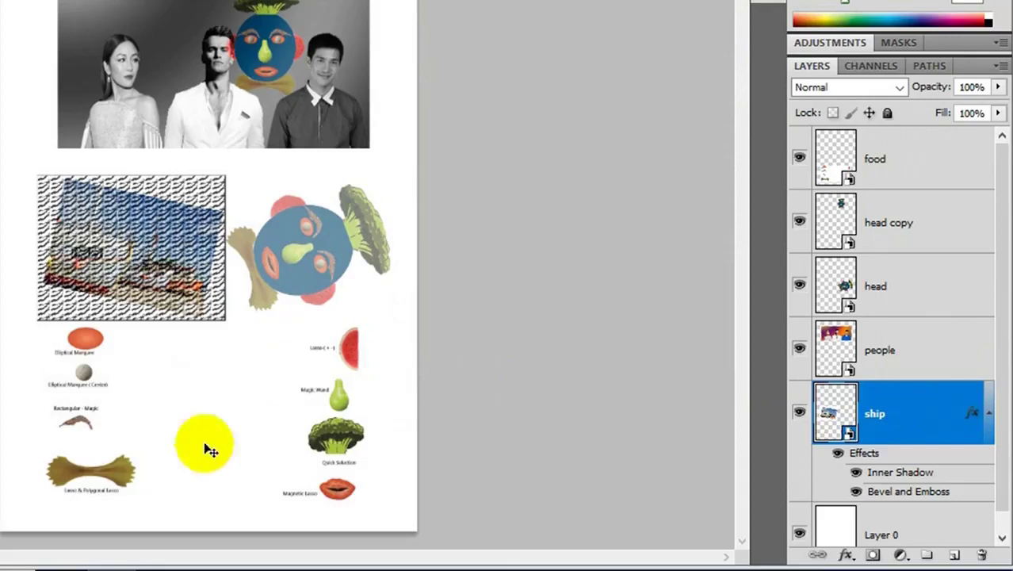
Select the food items on the canvas and nudge them down, then back up
click(314, 449)
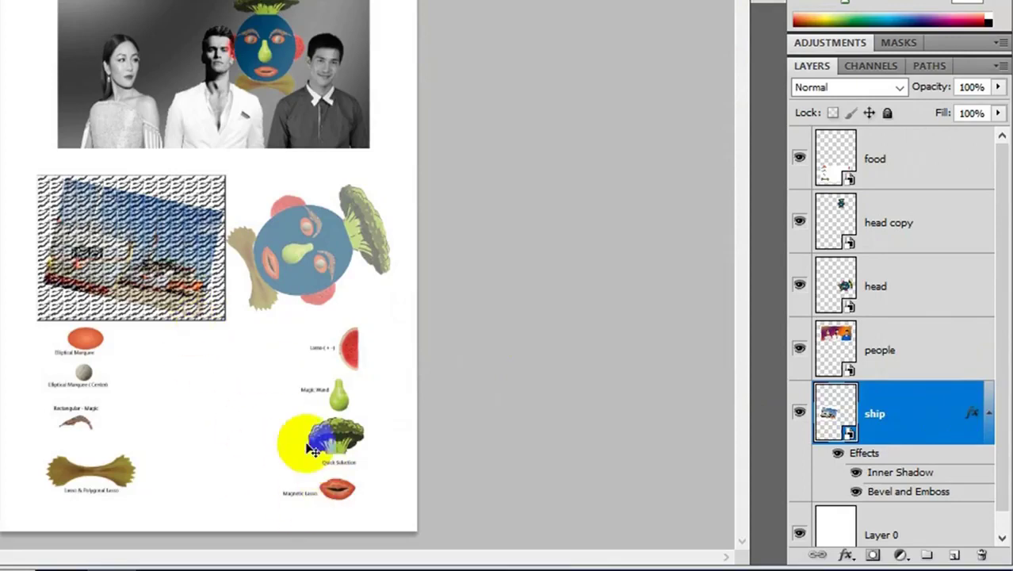
drag(314, 450, 315, 457)
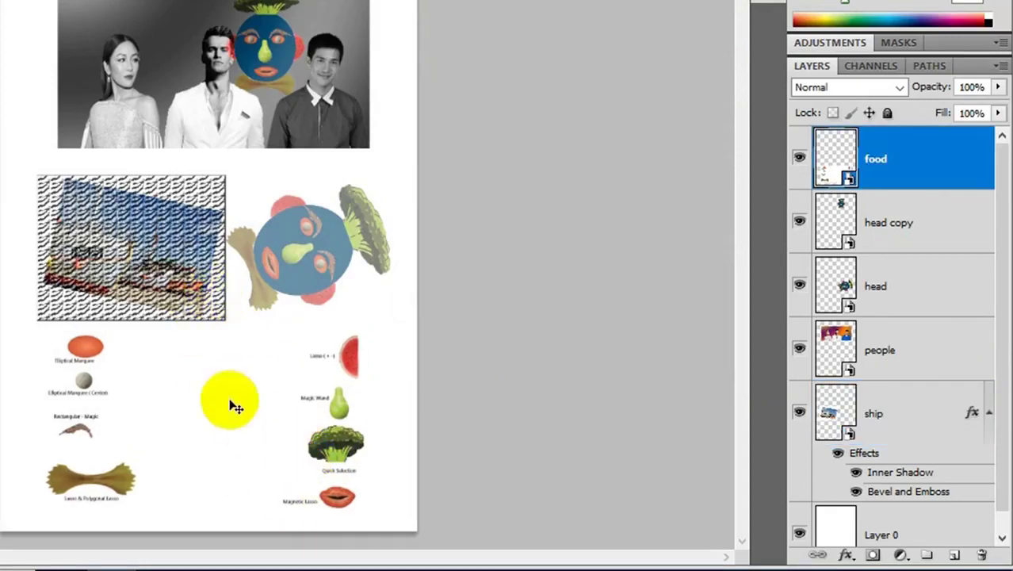
drag(249, 406, 250, 398)
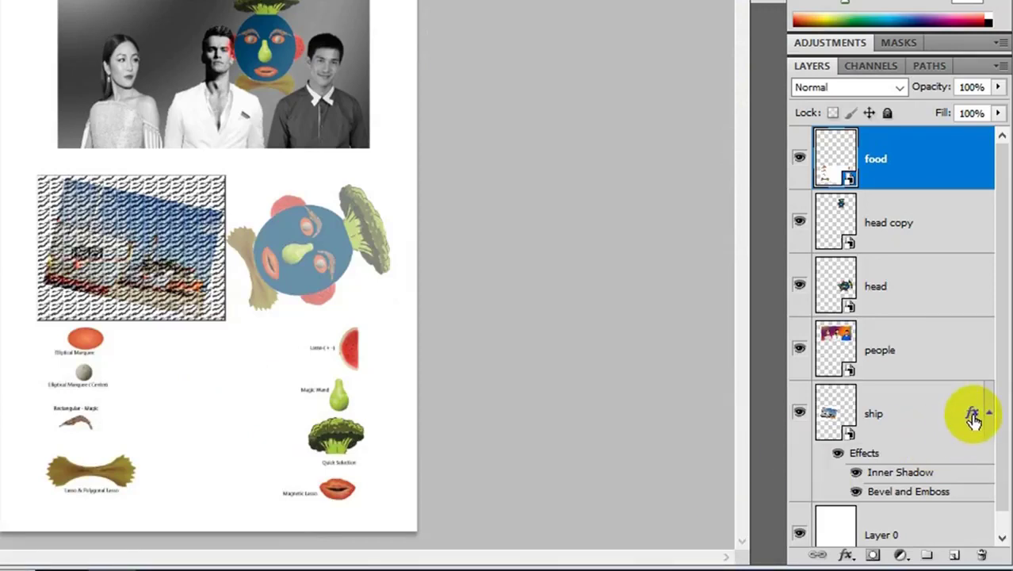
Copy the ship's Inner Shadow and textured bevel onto the food layer and reposition the food
click(939, 191)
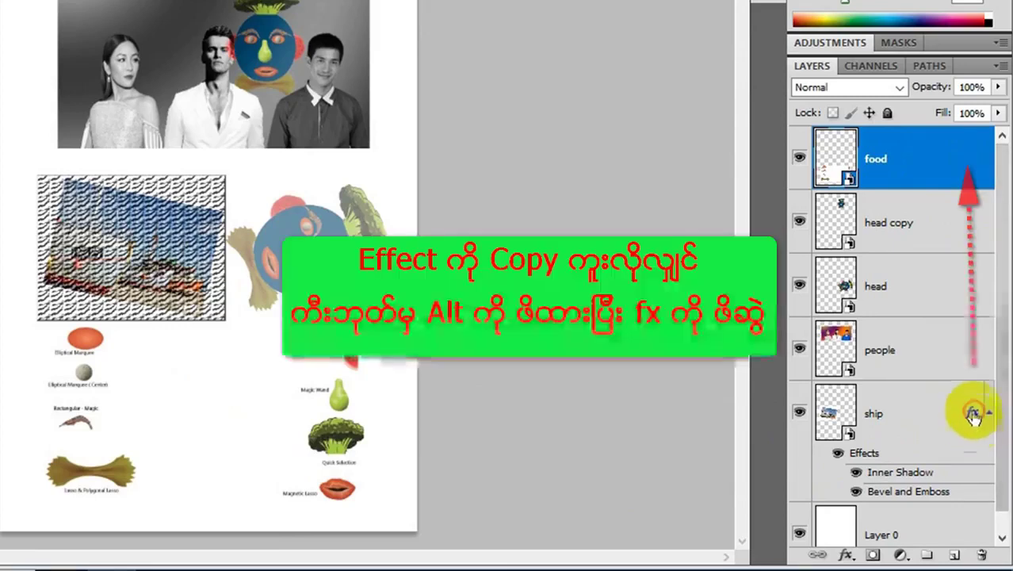
mouse_move(972, 412)
mouse_down()
mouse_move(980, 349)
mouse_move(964, 168)
mouse_up()
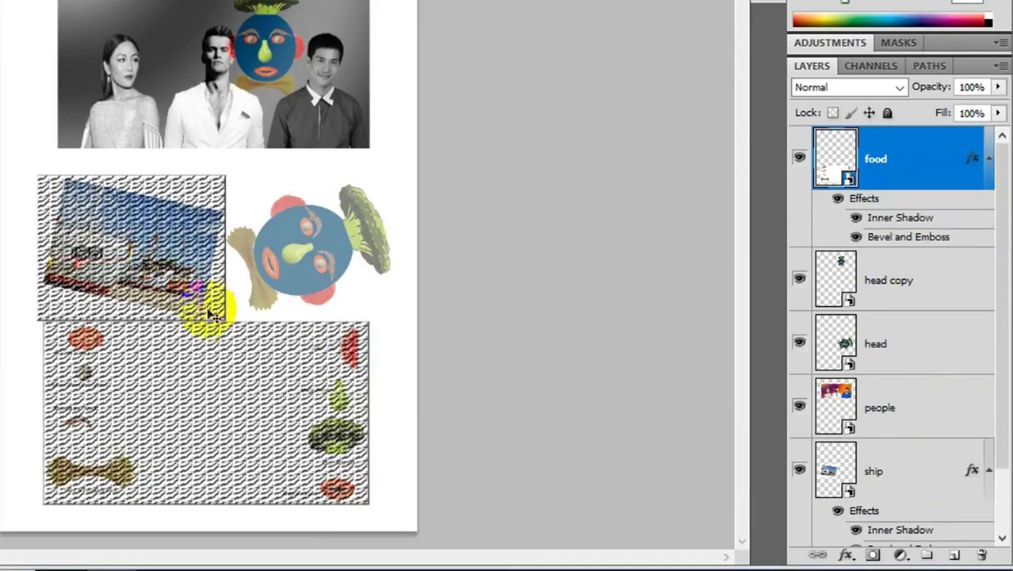
drag(236, 413, 225, 422)
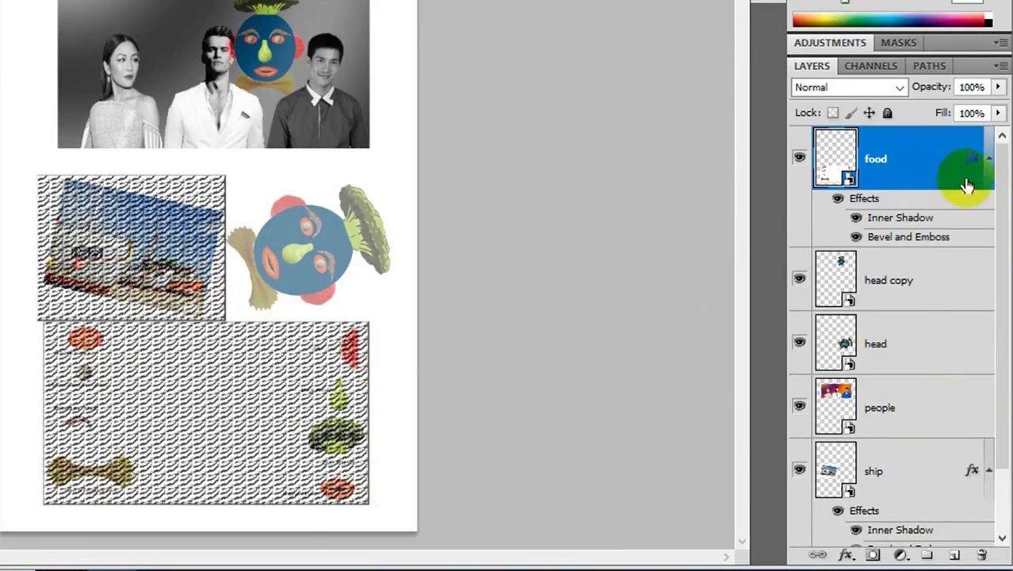
click(989, 161)
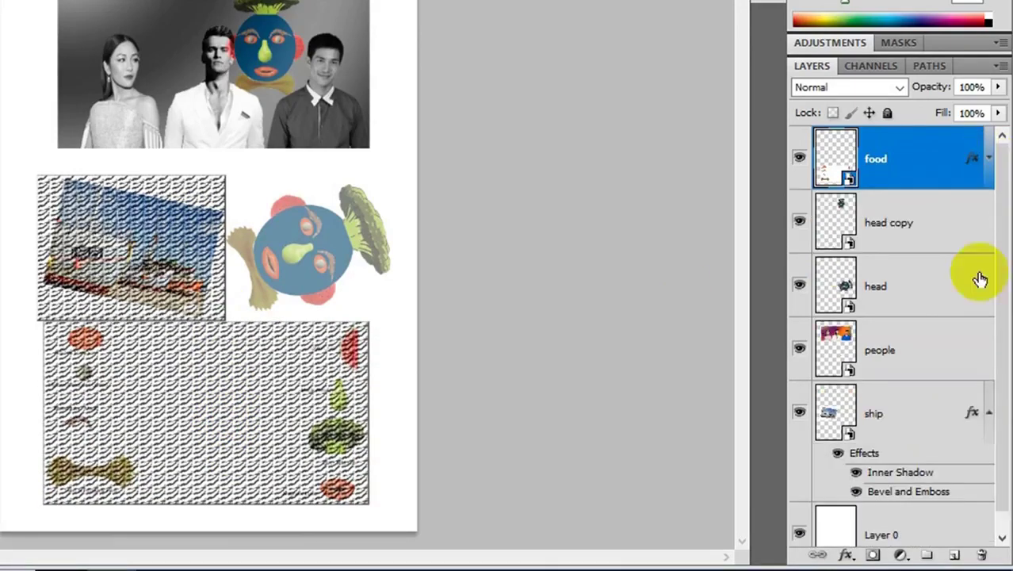
click(988, 413)
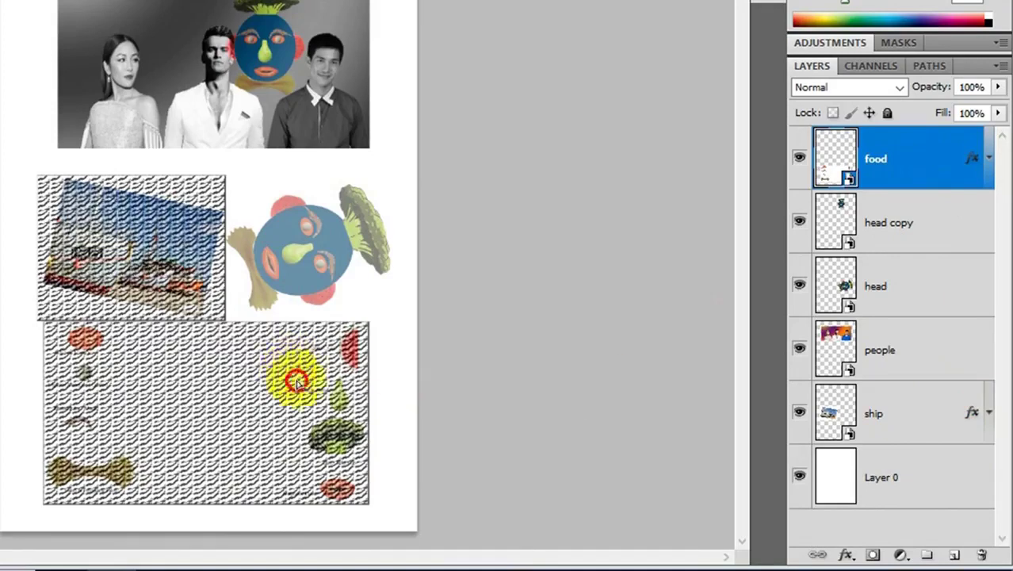
drag(290, 373, 299, 385)
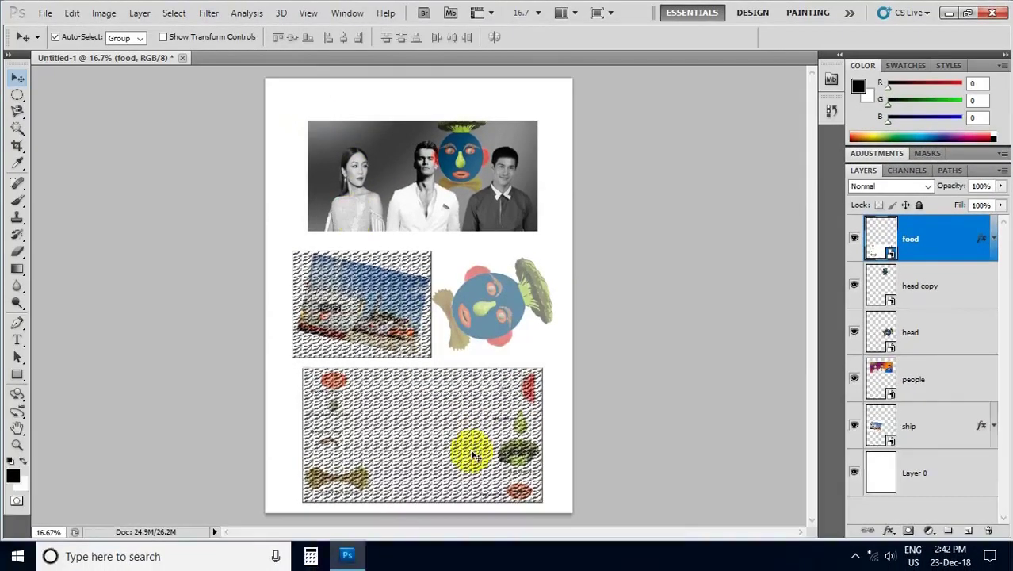
Try a red-green linear gradient across Layer 0 with the Gradient tool
click(908, 478)
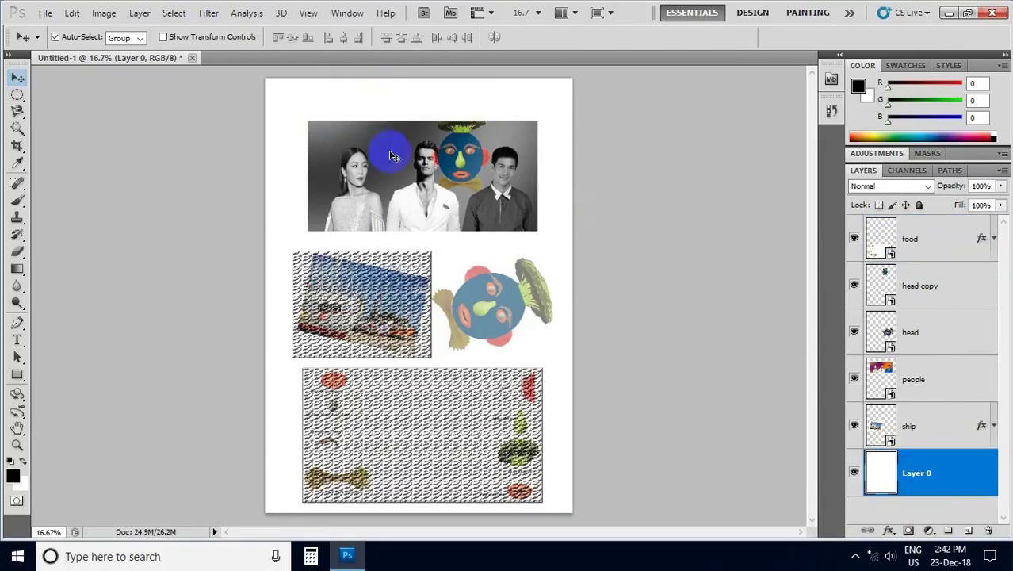
click(19, 270)
right_click(19, 270)
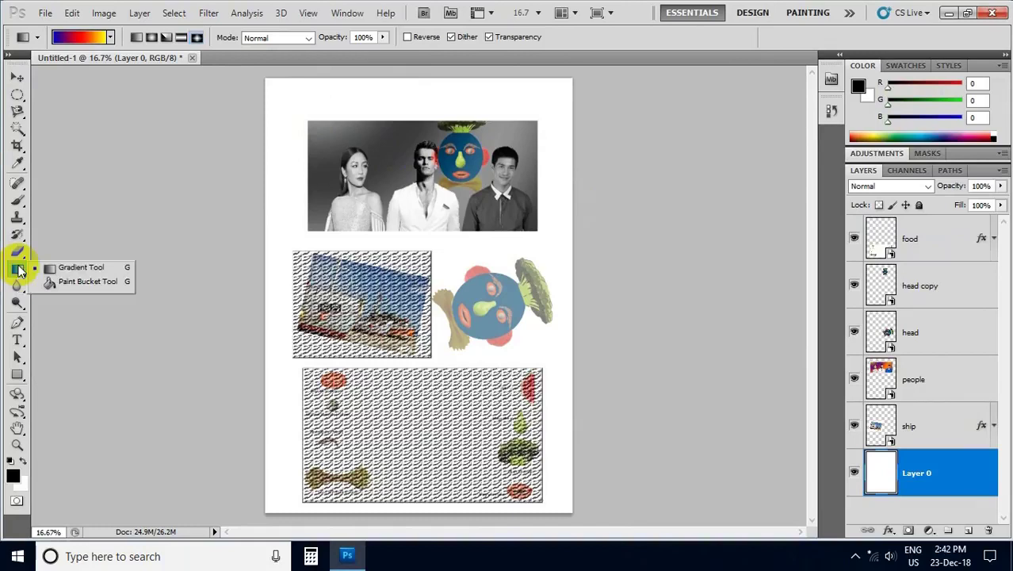
click(80, 269)
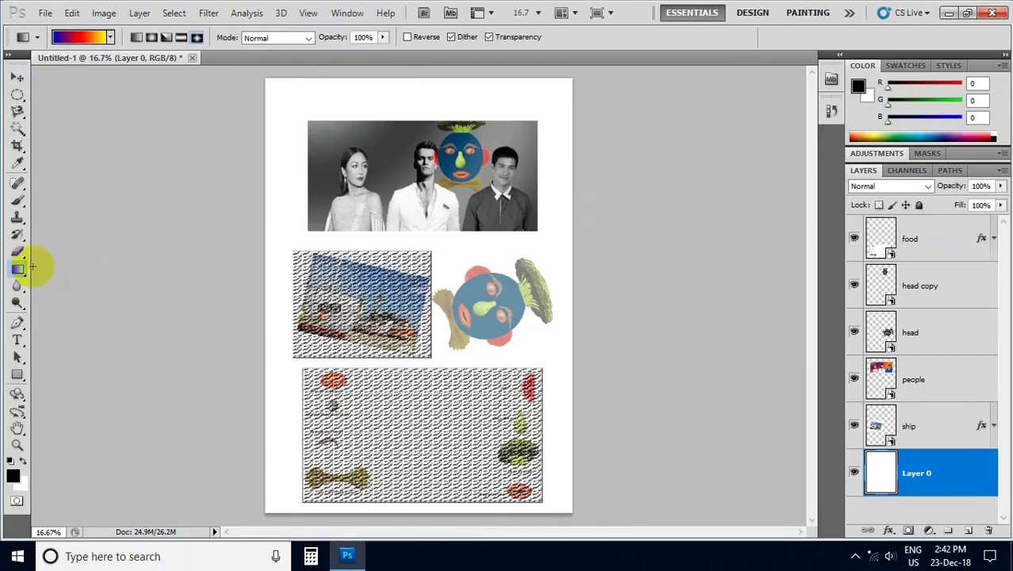
click(111, 37)
click(111, 73)
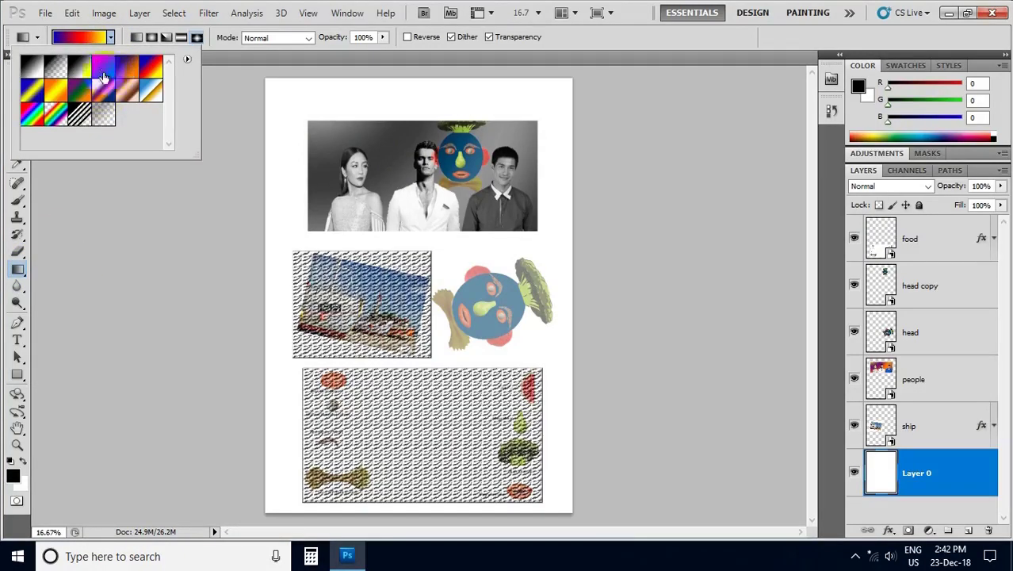
click(242, 111)
drag(272, 82, 535, 474)
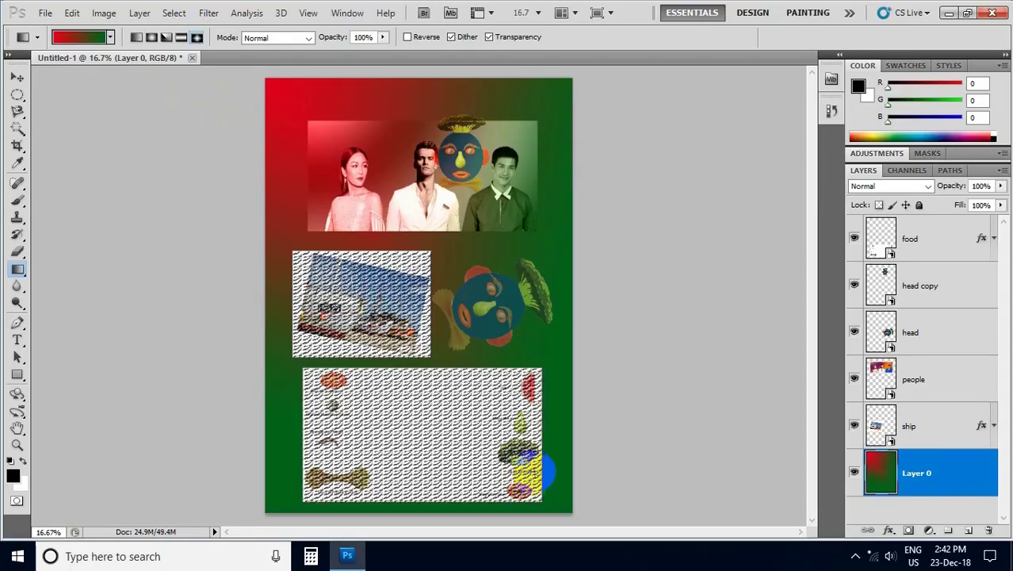
Try a radial copper gradient on Layer 0 starting from the lower right
click(110, 37)
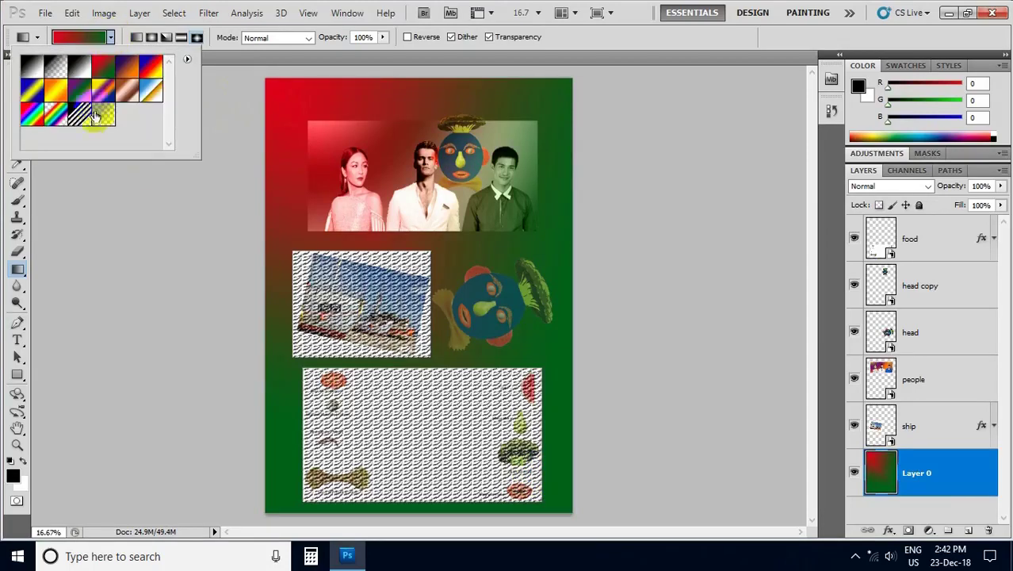
click(127, 95)
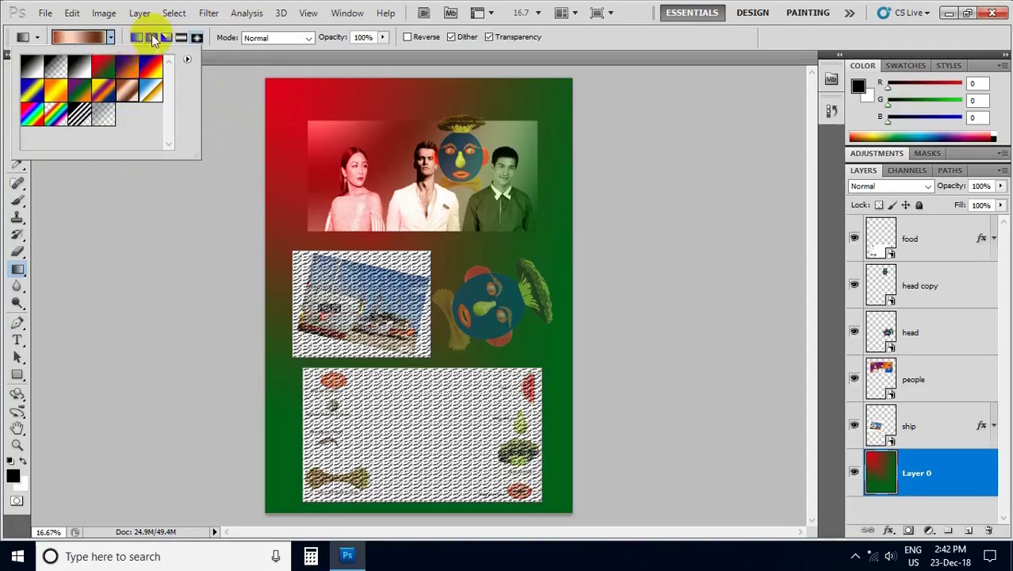
click(151, 36)
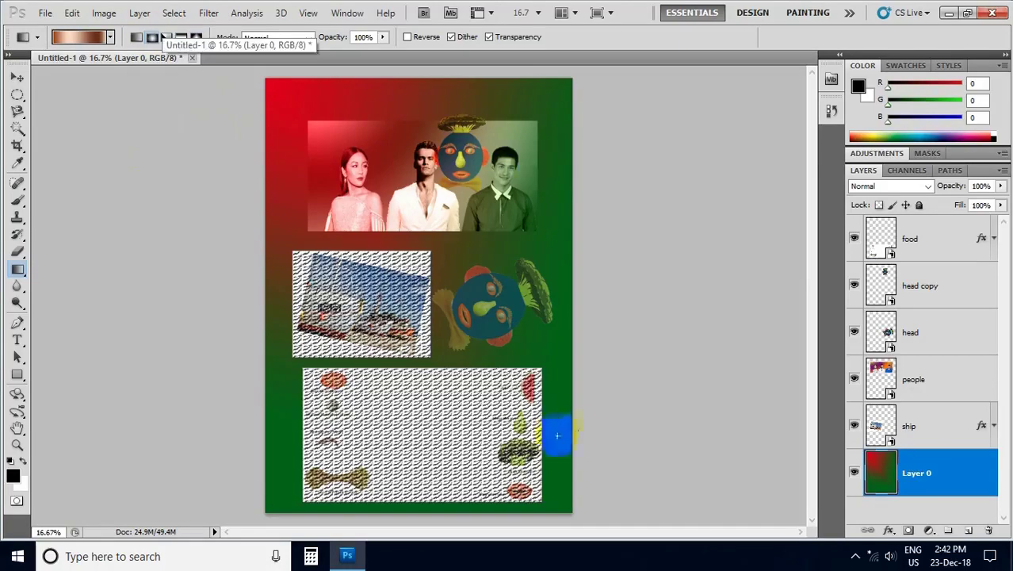
drag(576, 430, 401, 323)
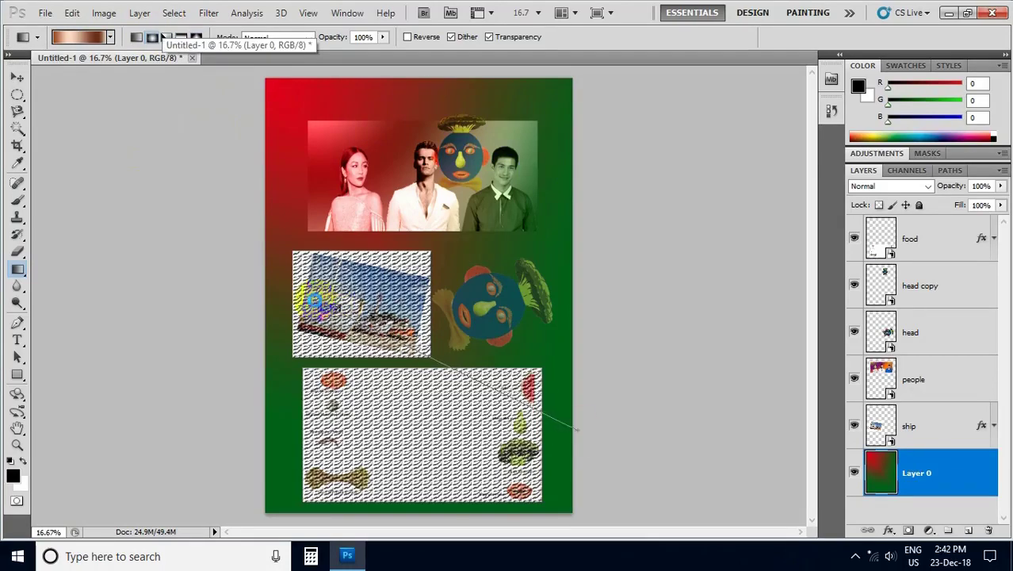
drag(316, 300, 315, 300)
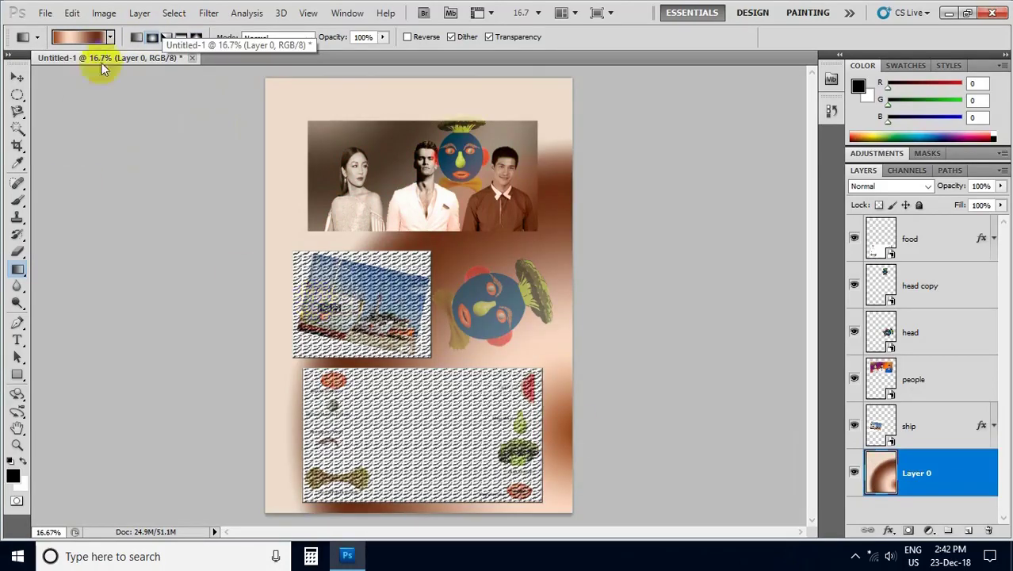
Draw a Spectrum rainbow gradient across the whole page, then select all
click(111, 37)
click(31, 115)
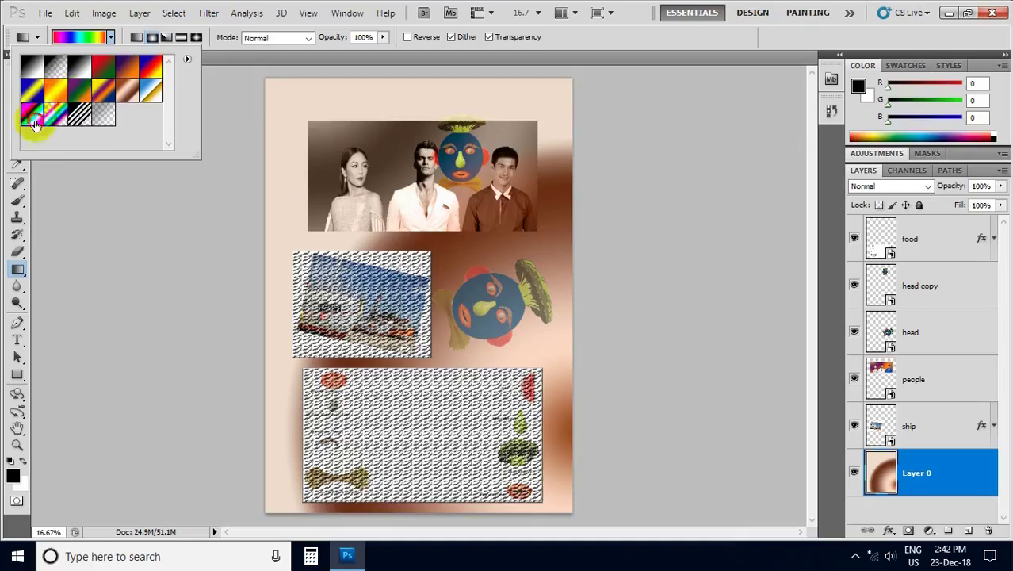
drag(272, 88, 521, 491)
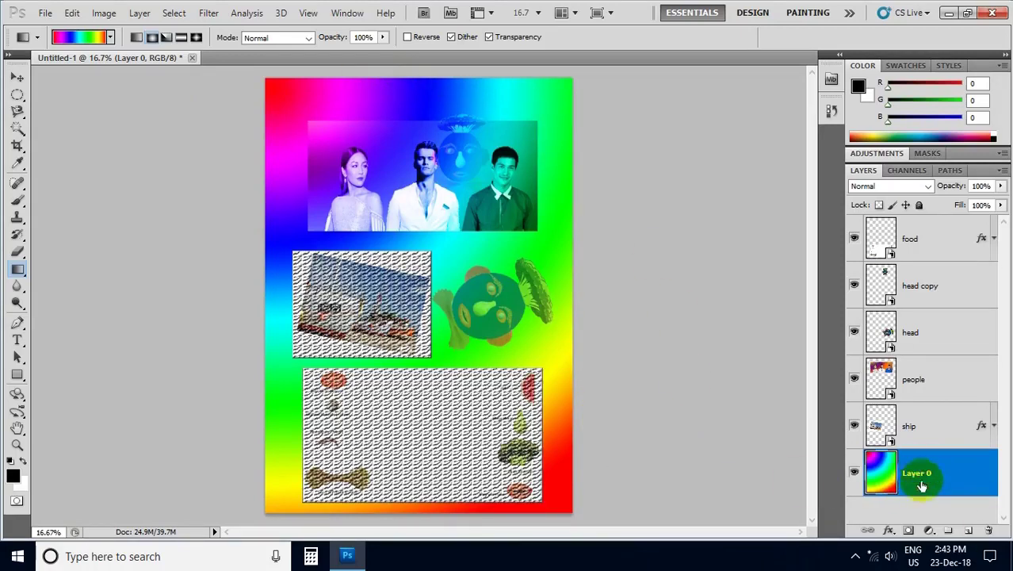
key(ctrl+a)
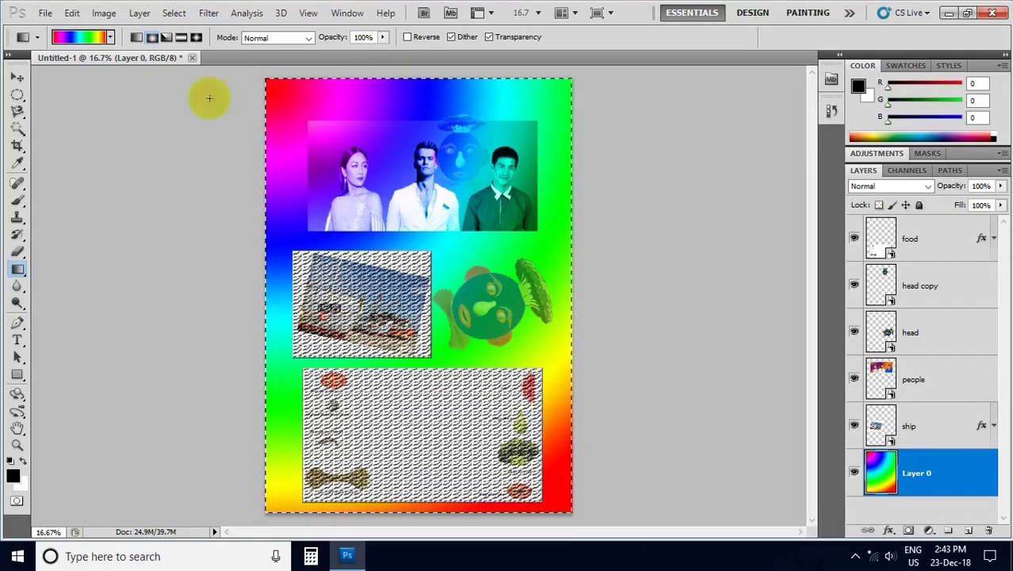
Turn the full-canvas selection into a Border selection 100 pixels wide
click(174, 14)
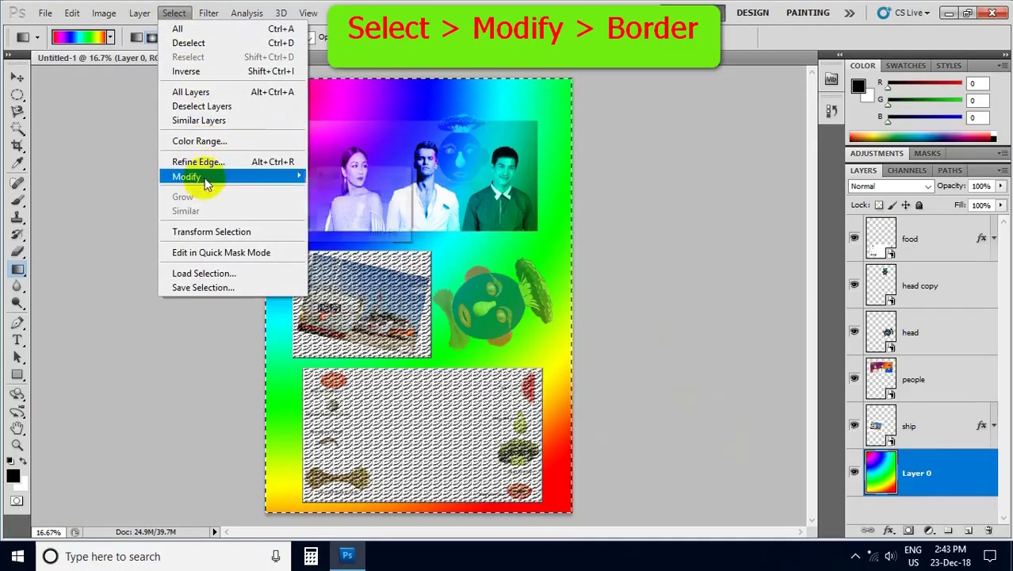
mouse_move(187, 177)
click(329, 176)
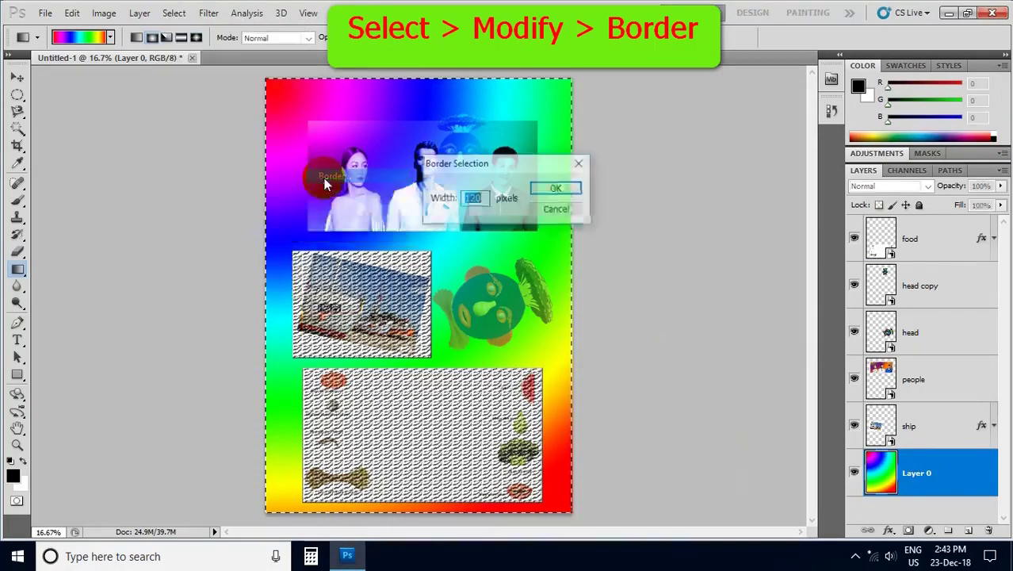
drag(424, 159, 517, 154)
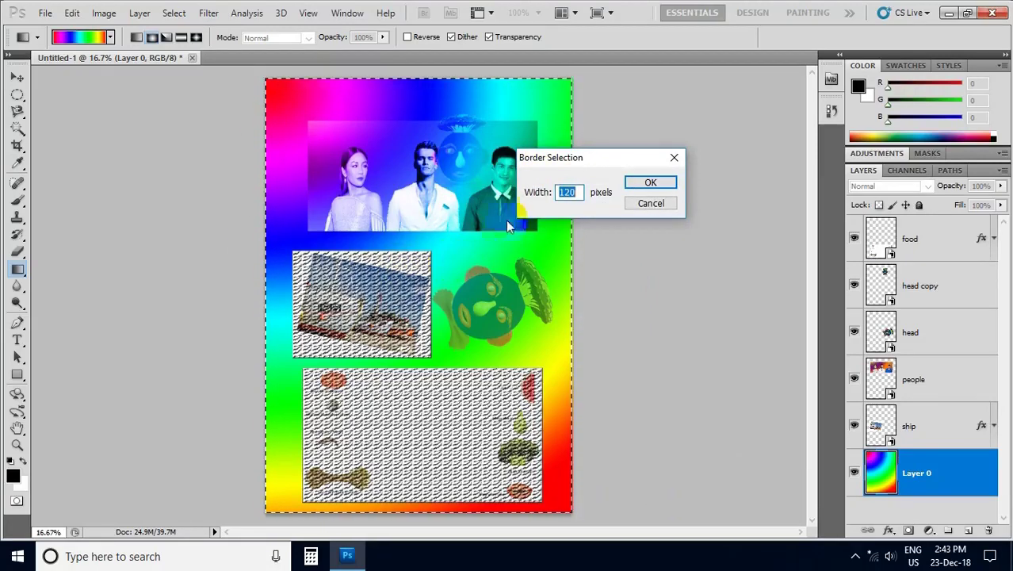
text(100)
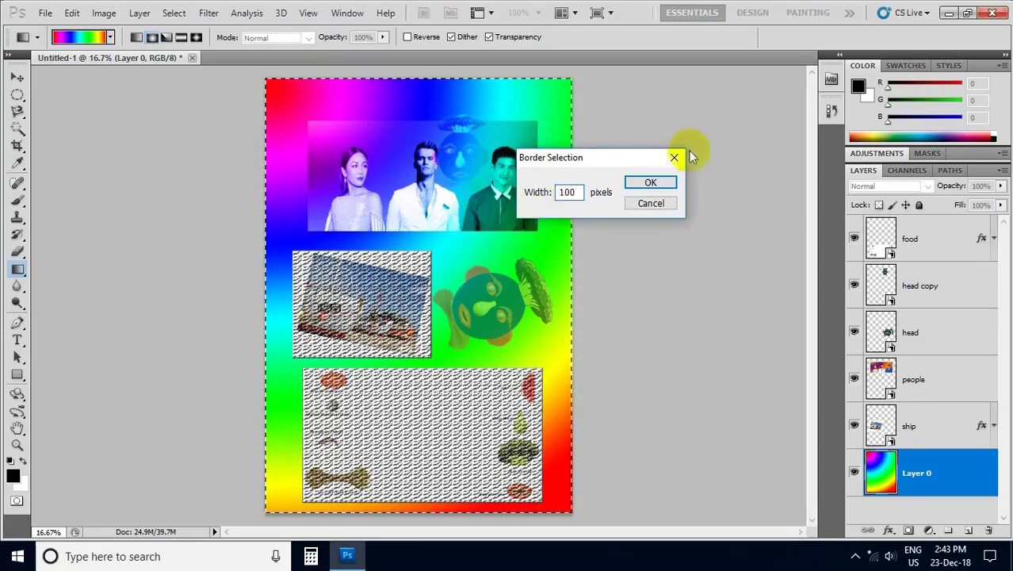
click(649, 182)
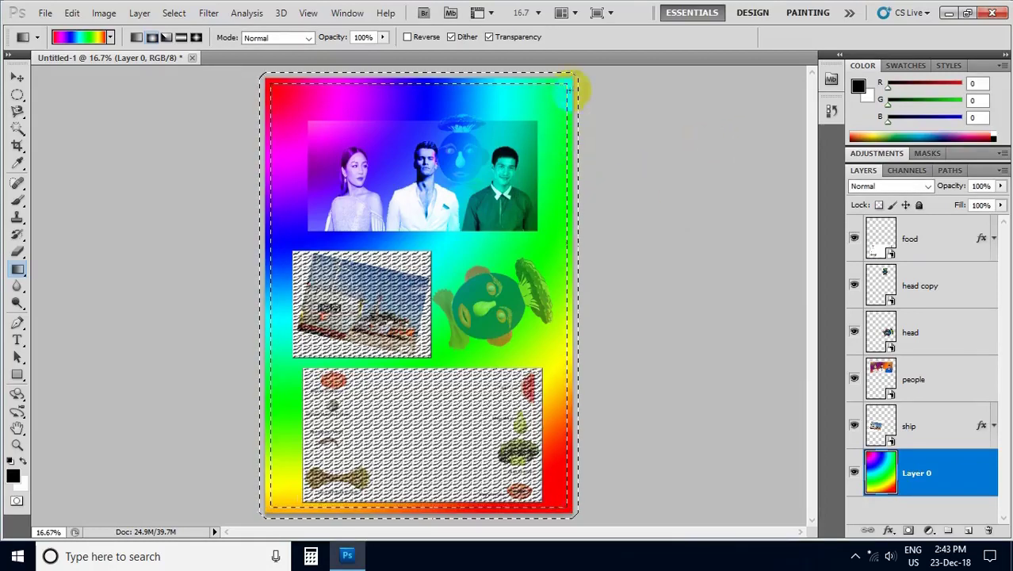
mouse_move(436, 110)
mouse_down()
mouse_move(387, 118)
mouse_move(555, 111)
mouse_up()
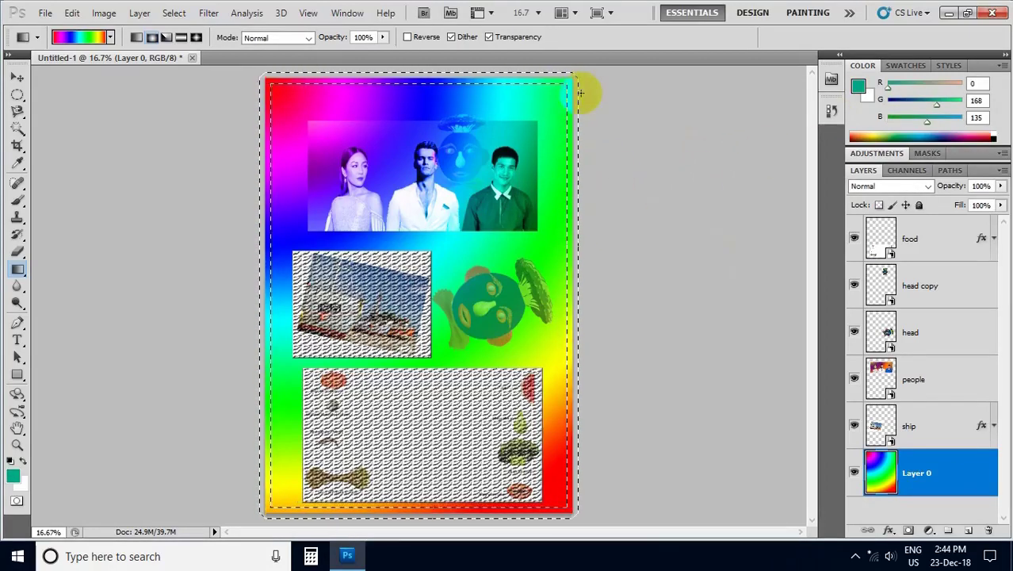
Set the foreground to blue (30,108,181) and fill the border band with the Background Color
click(935, 135)
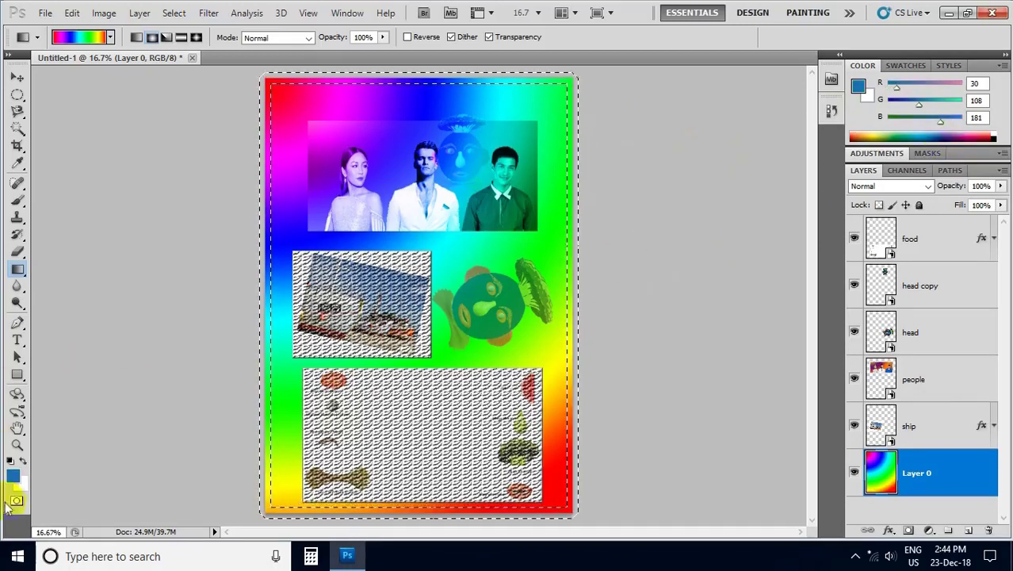
click(76, 14)
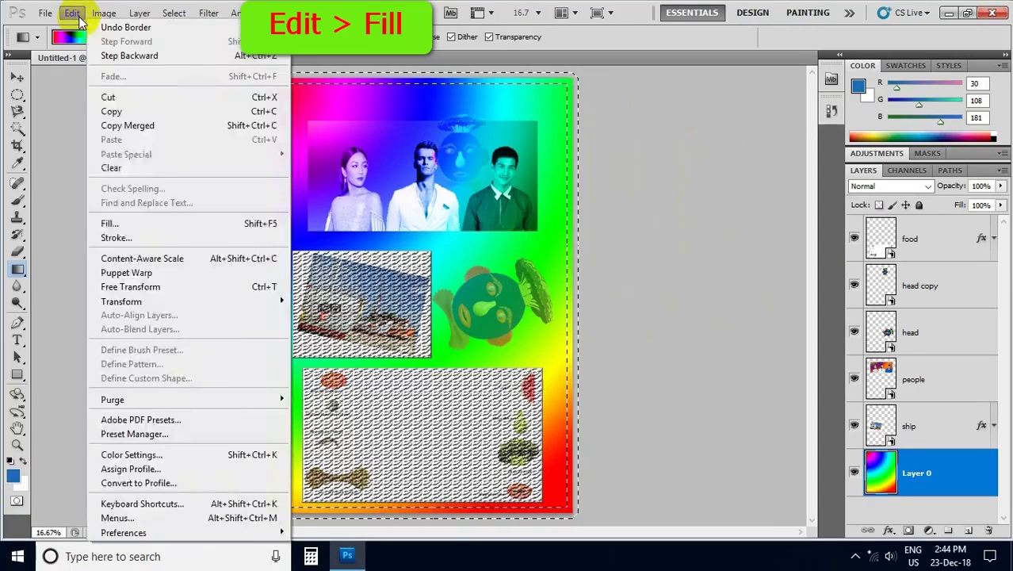
click(116, 224)
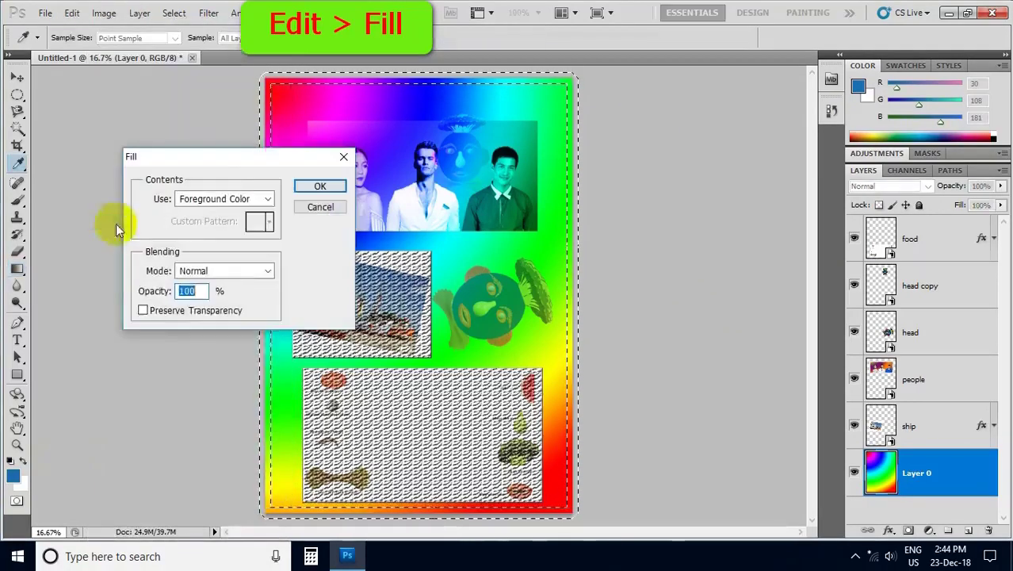
mouse_move(215, 162)
mouse_down()
mouse_move(187, 196)
mouse_move(156, 305)
mouse_up()
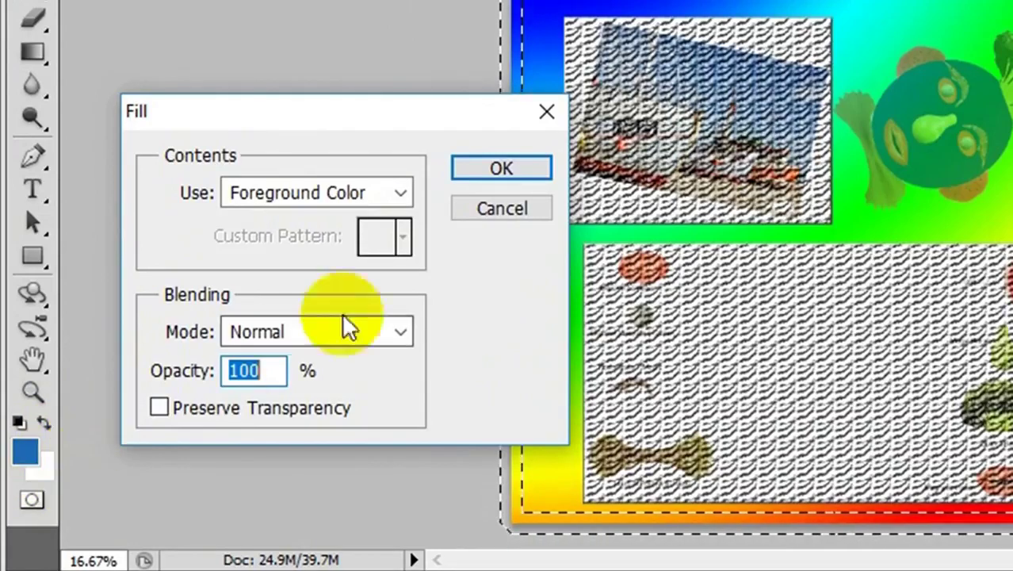
click(403, 193)
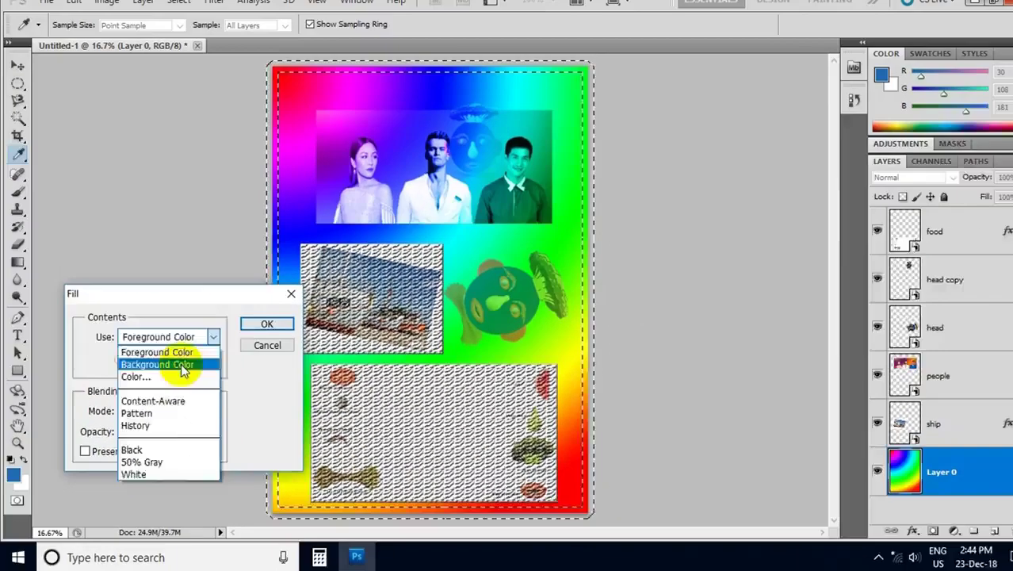
click(181, 362)
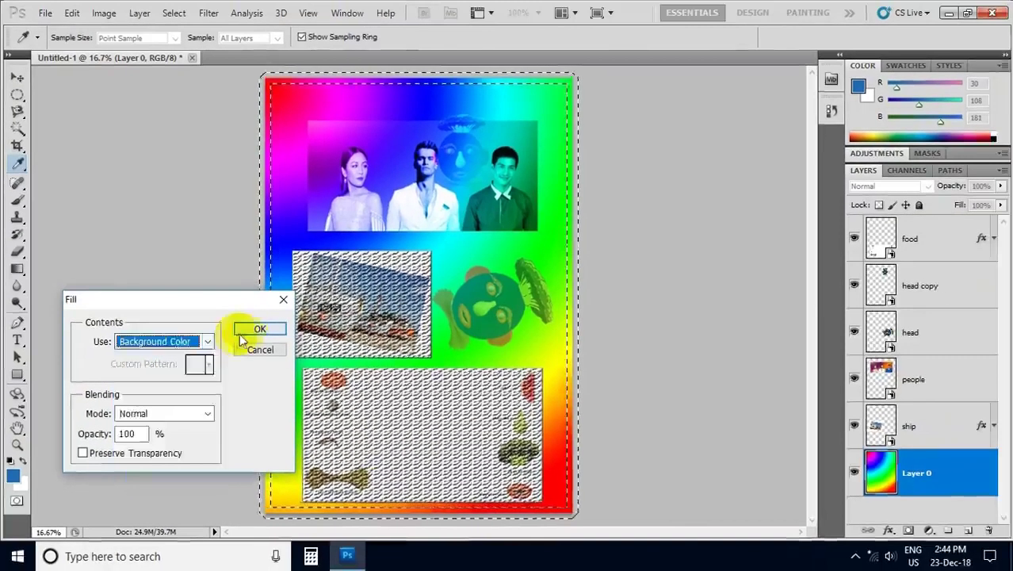
click(258, 329)
key(g)
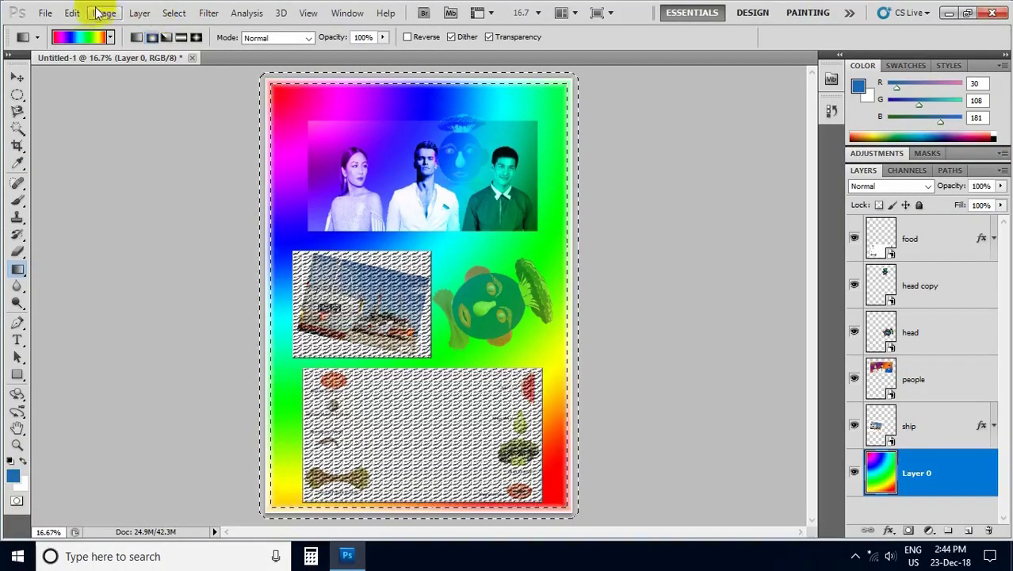
Fill the border band with the blue foreground colour, then deselect
click(72, 13)
click(134, 216)
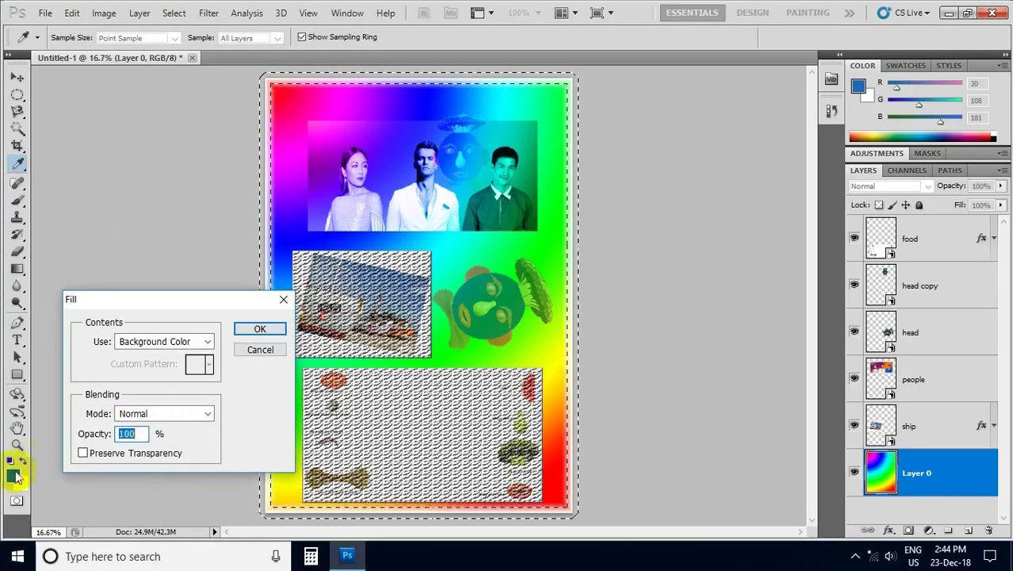
click(209, 341)
click(153, 356)
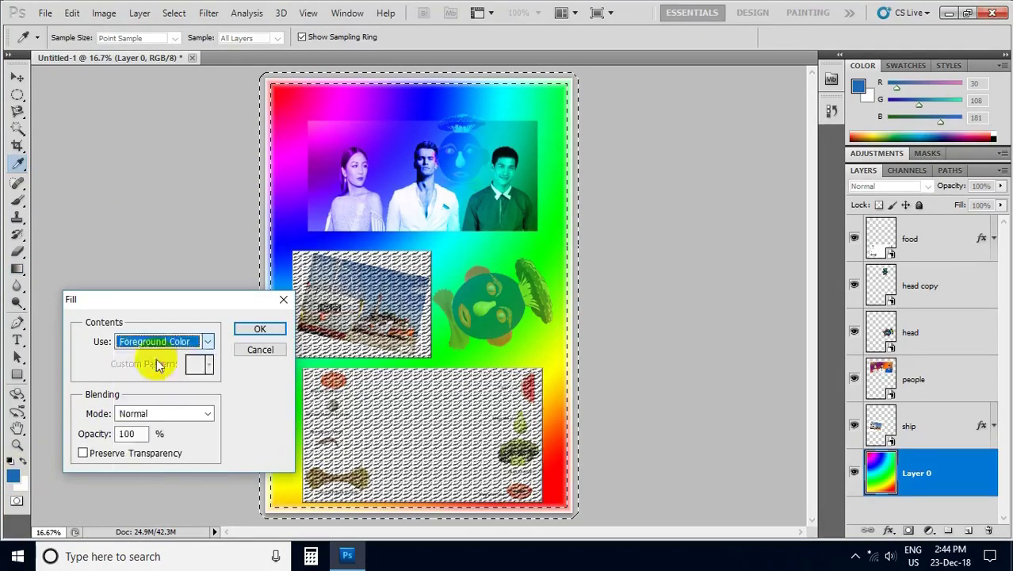
click(261, 330)
key(shift+g)
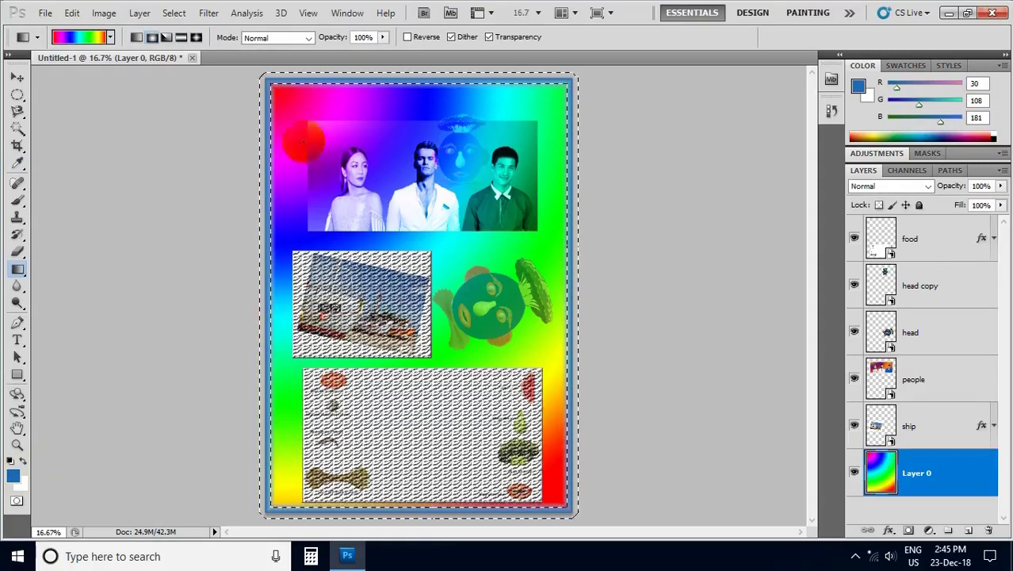
click(287, 198)
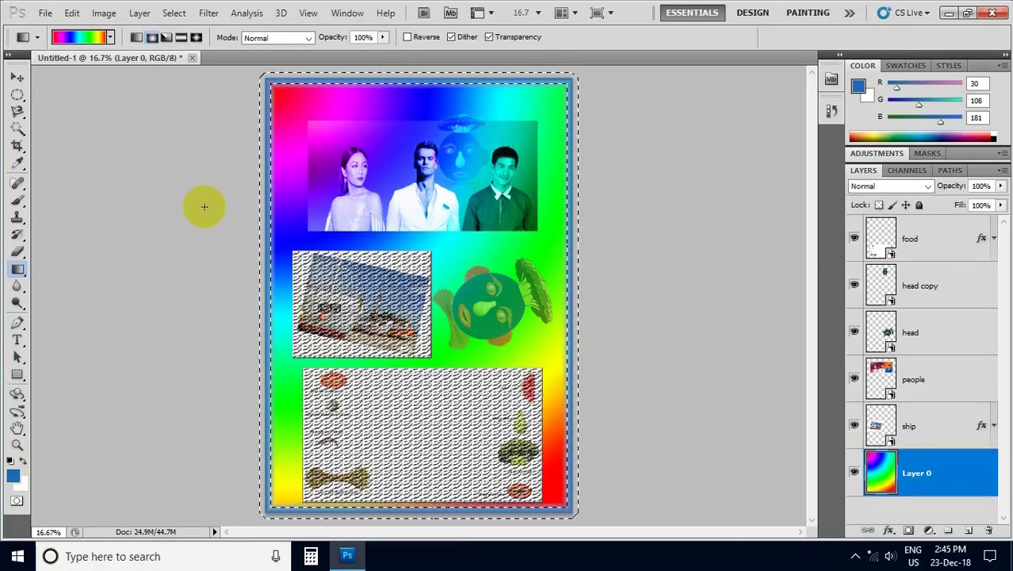
key(ctrl+d)
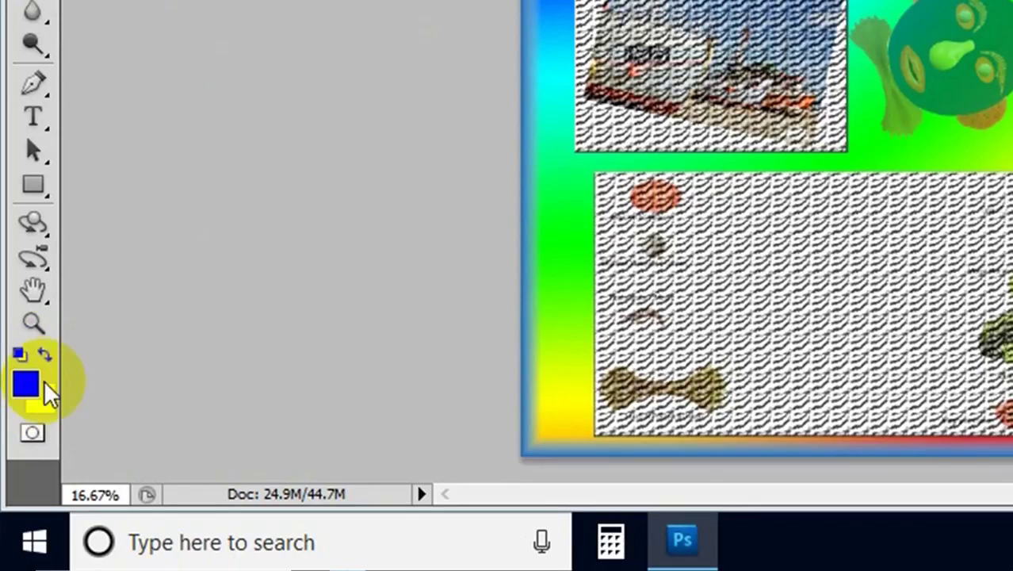
Reset default colours and duplicate the image as a new document named 00112
key(d)
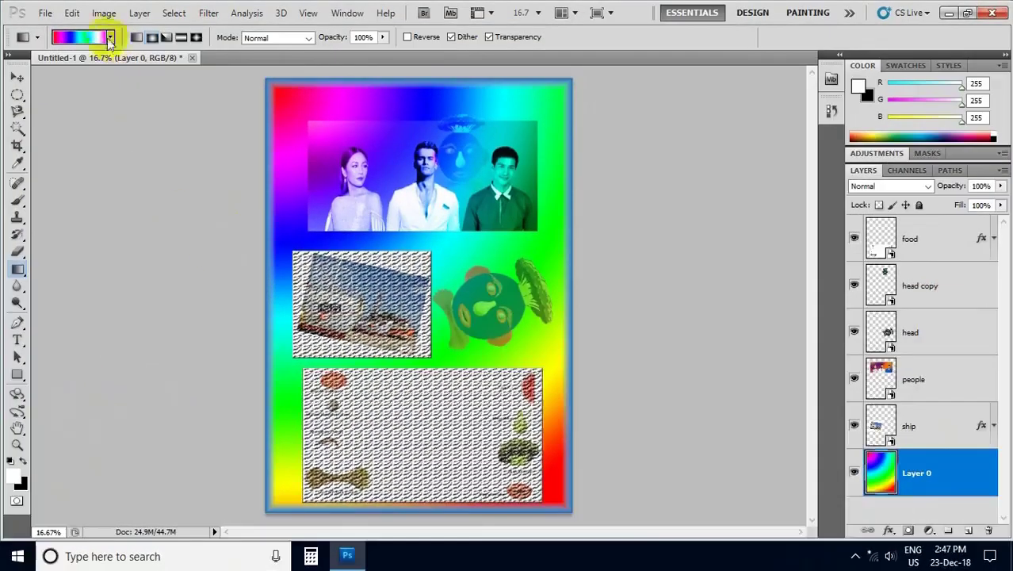
click(103, 14)
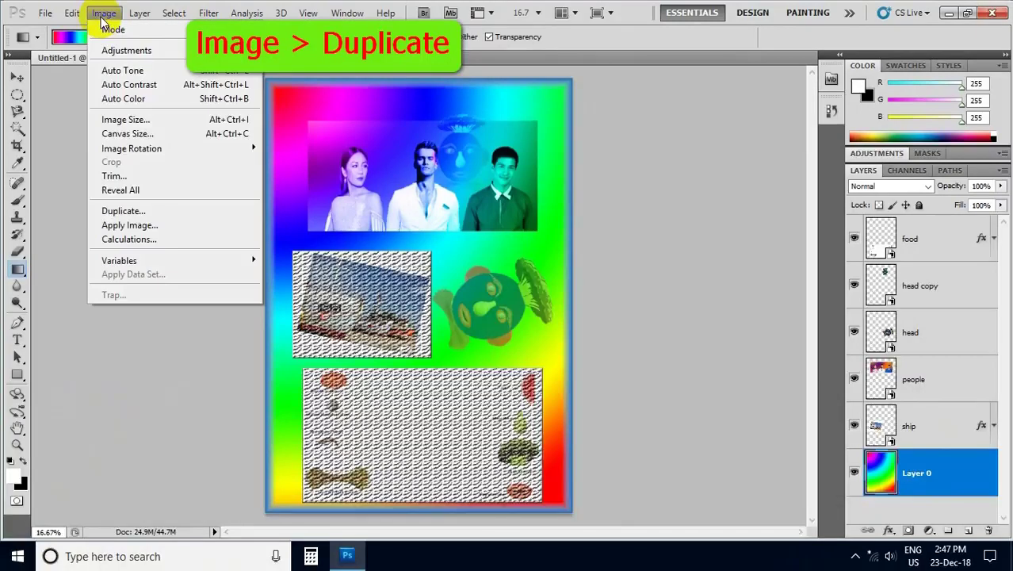
click(134, 211)
text(00112)
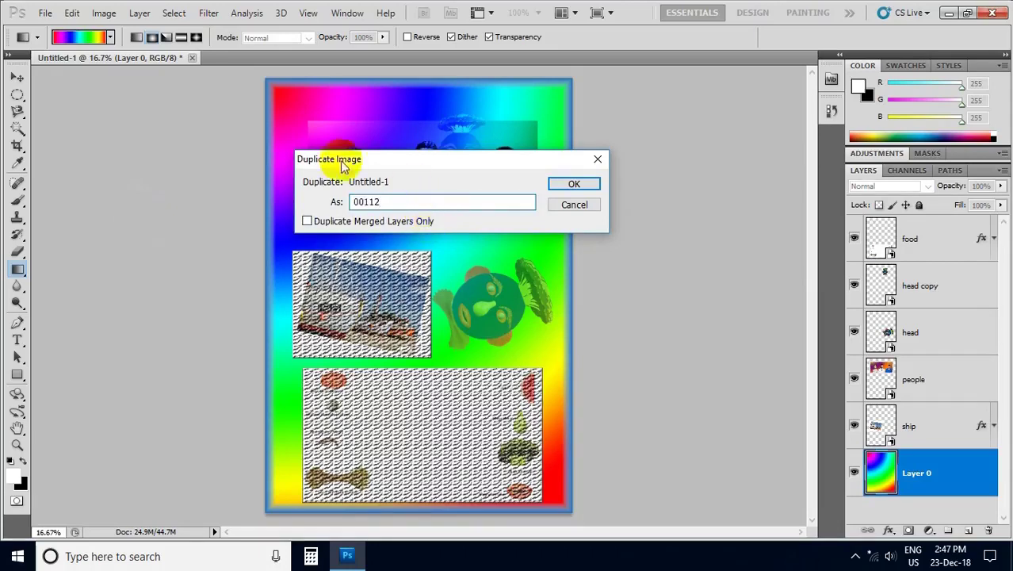
click(576, 185)
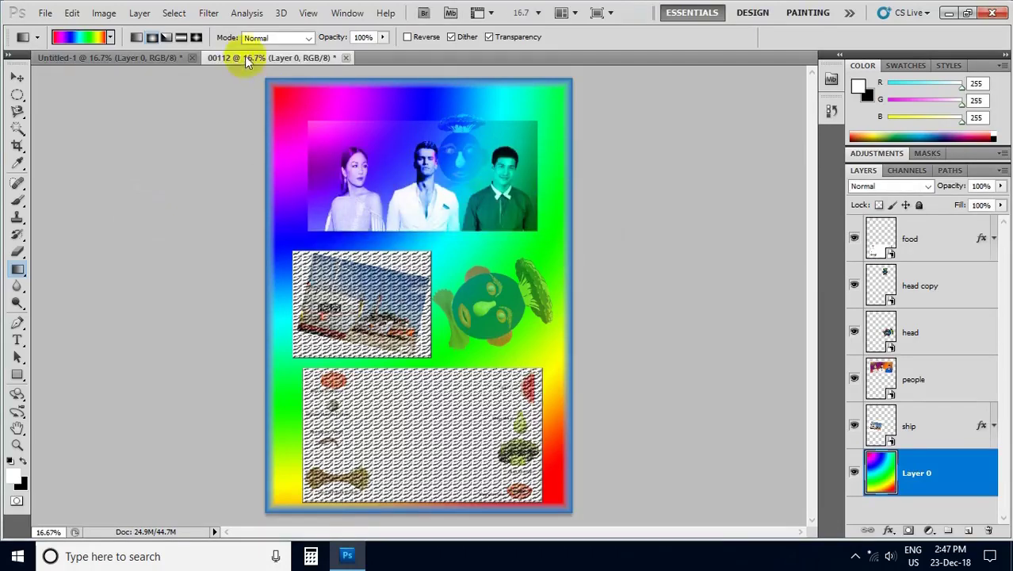
Switch between the Untitled-1 and 00112 tabs, ending on the 00112 copy
click(161, 58)
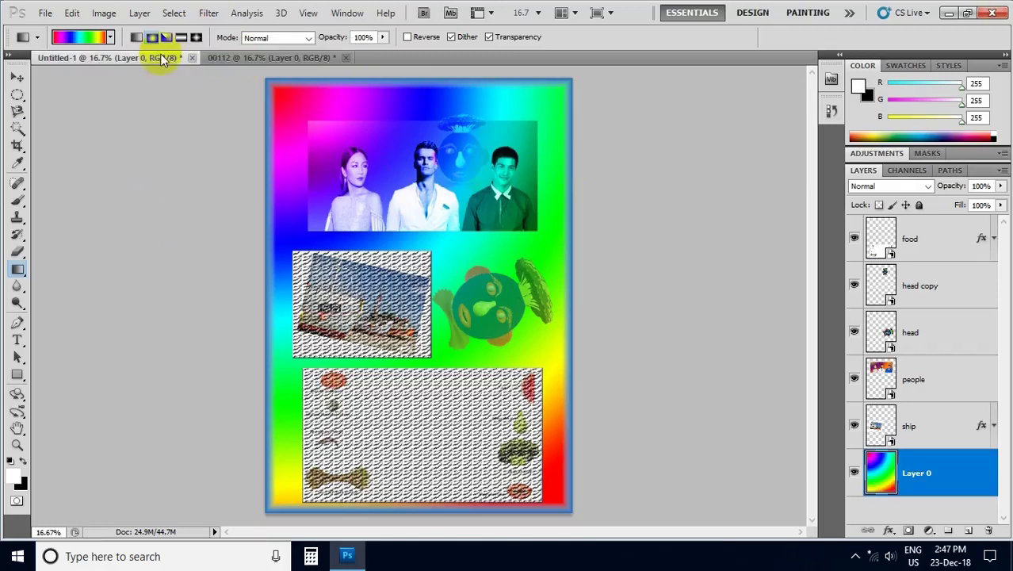
click(234, 57)
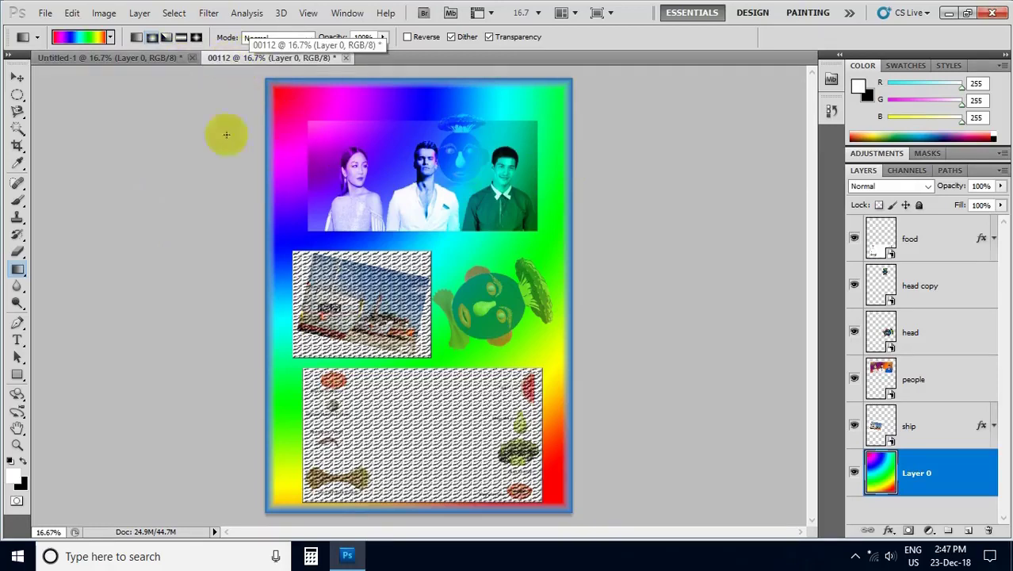
click(152, 58)
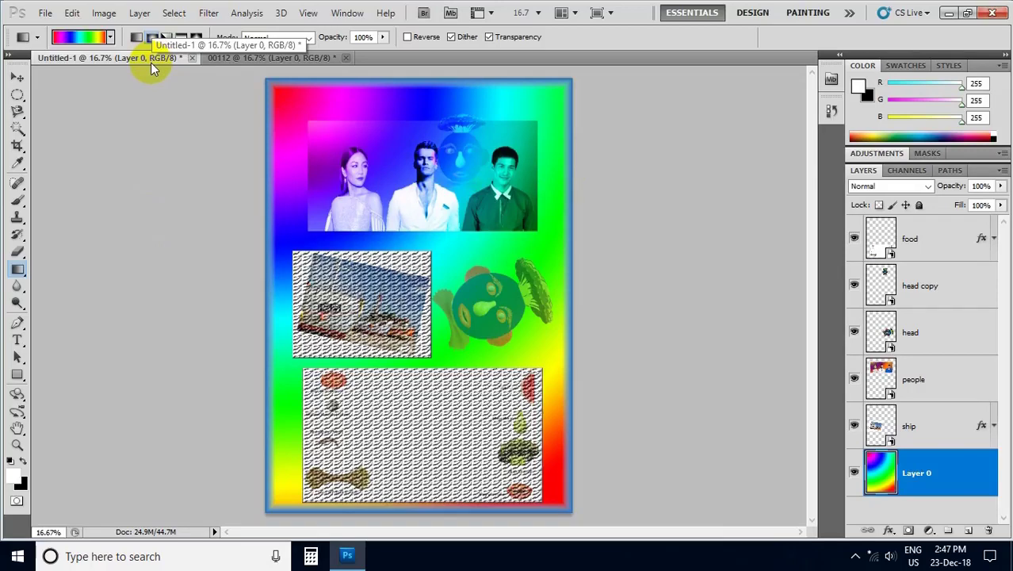
click(234, 61)
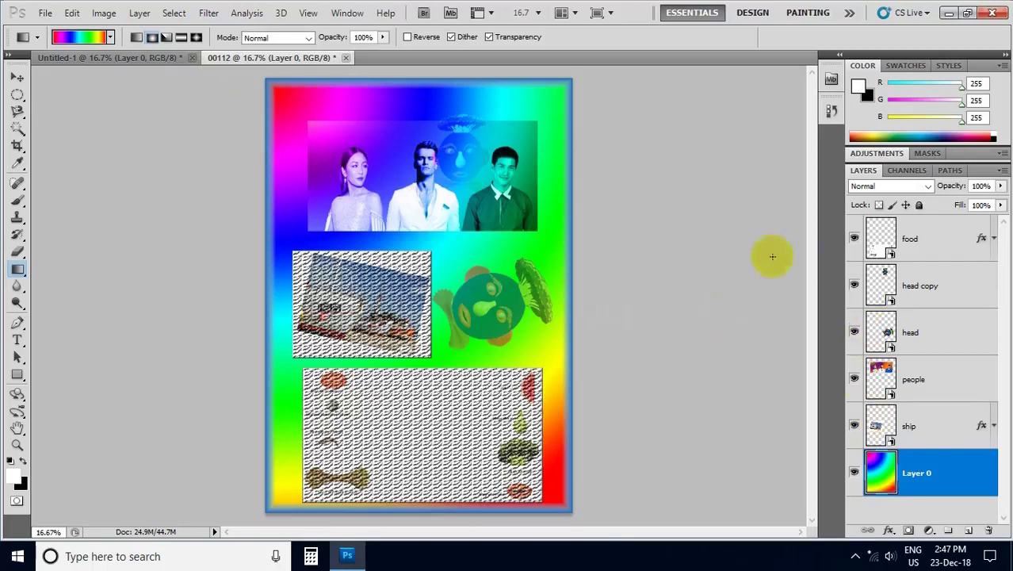
Hide the food and head copy layers and merge the remaining visible layers
click(854, 239)
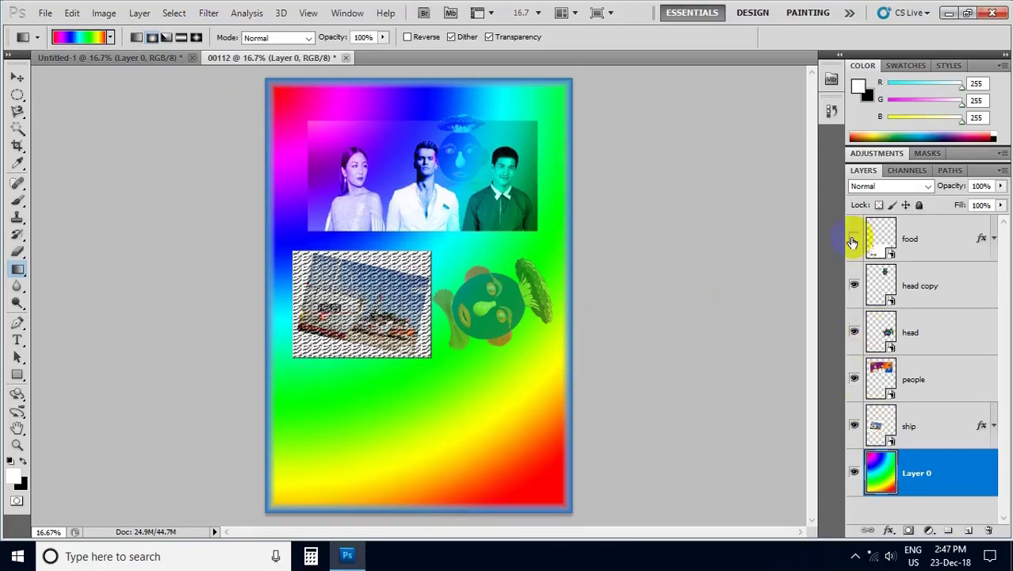
click(854, 286)
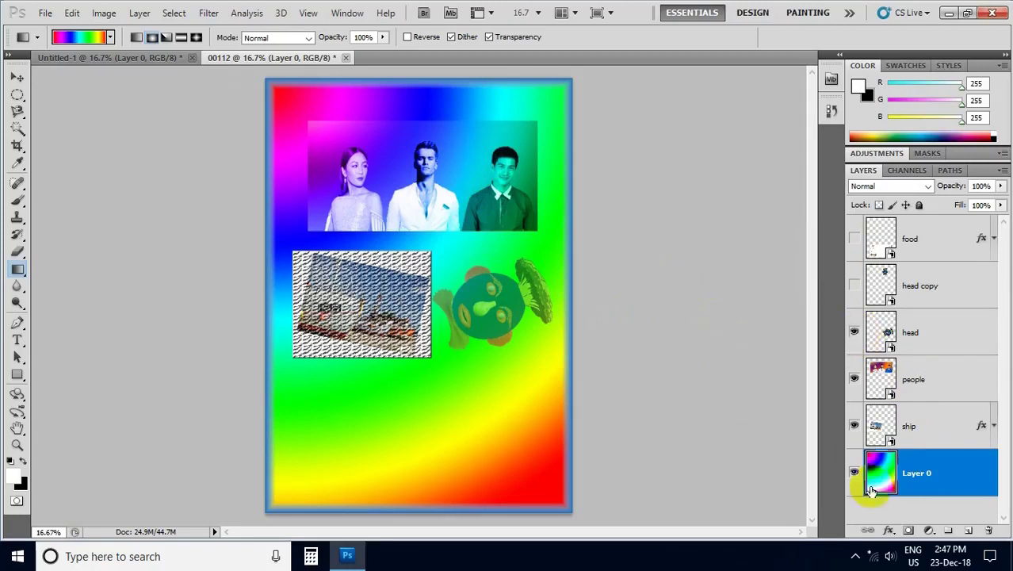
right_click(954, 382)
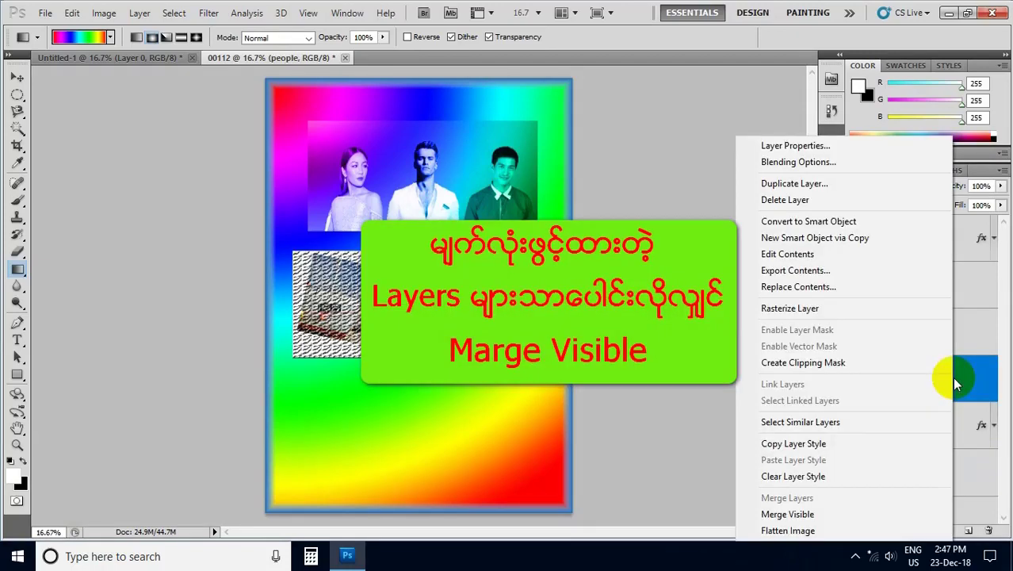
click(808, 515)
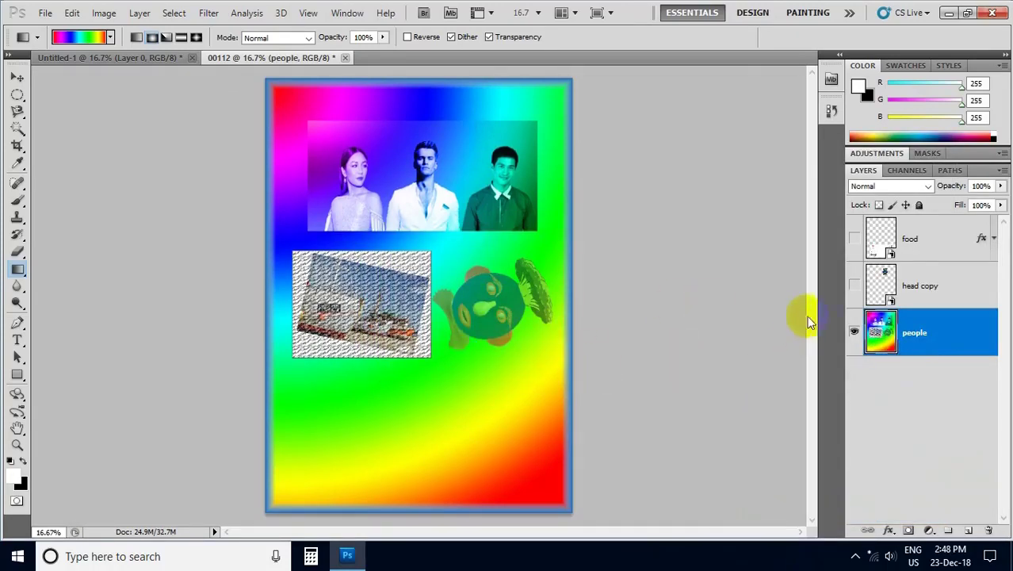
Show the food and head copy layers again and flatten everything into one Background layer
click(853, 285)
click(853, 237)
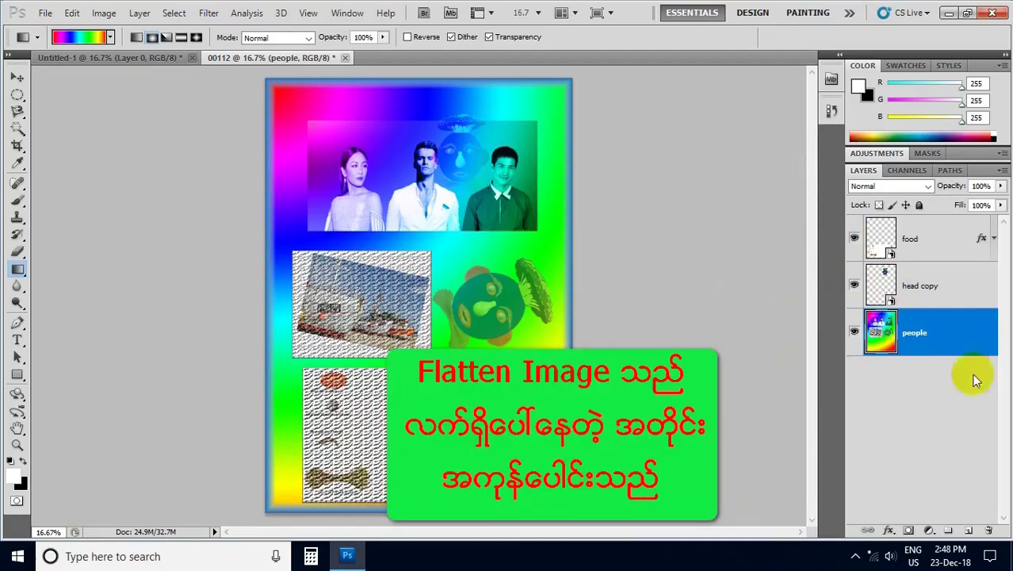
right_click(948, 296)
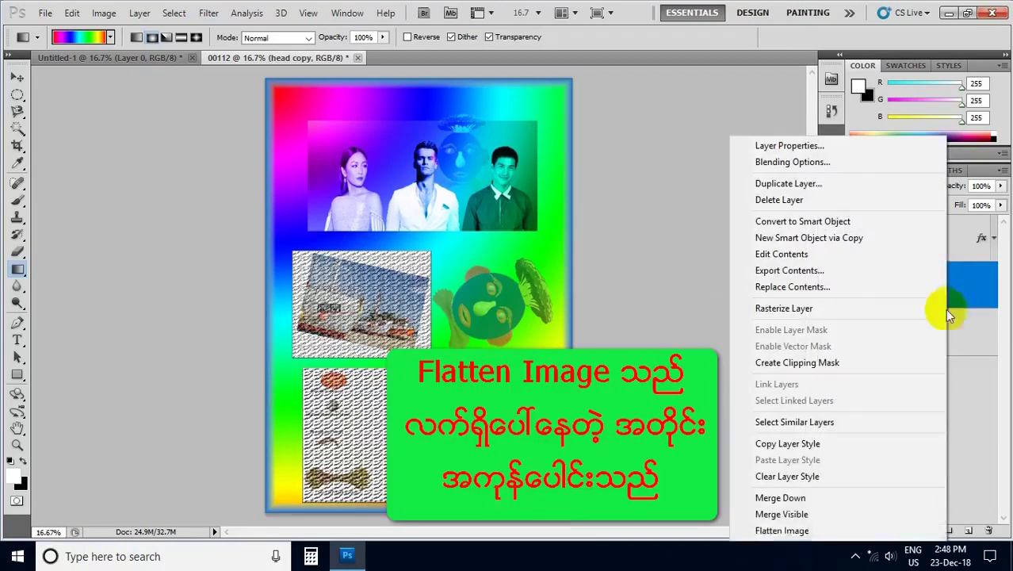
click(793, 530)
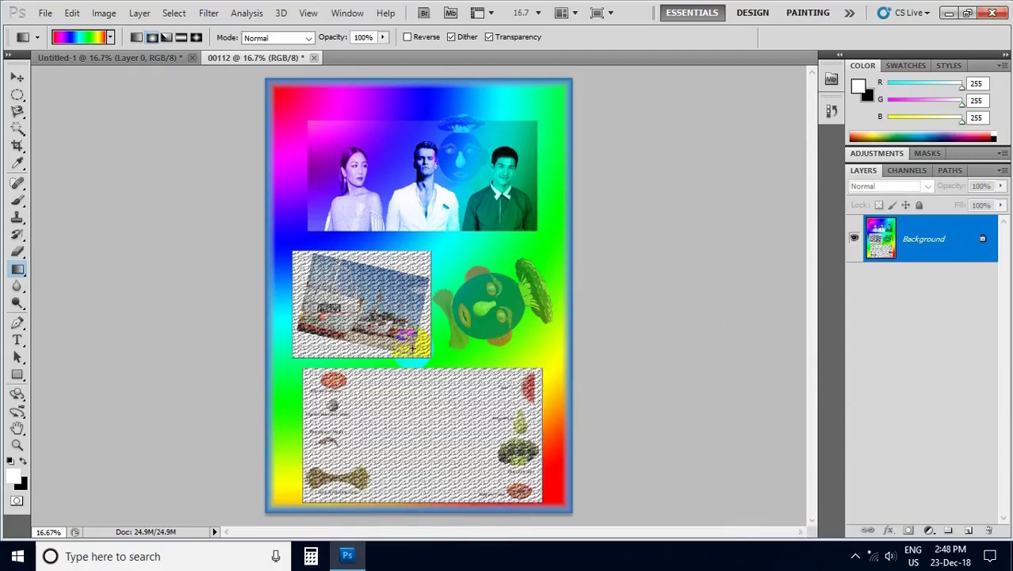
Save the flattened copy as 00112.png in PNG format with default PNG options
drag(412, 347, 380, 313)
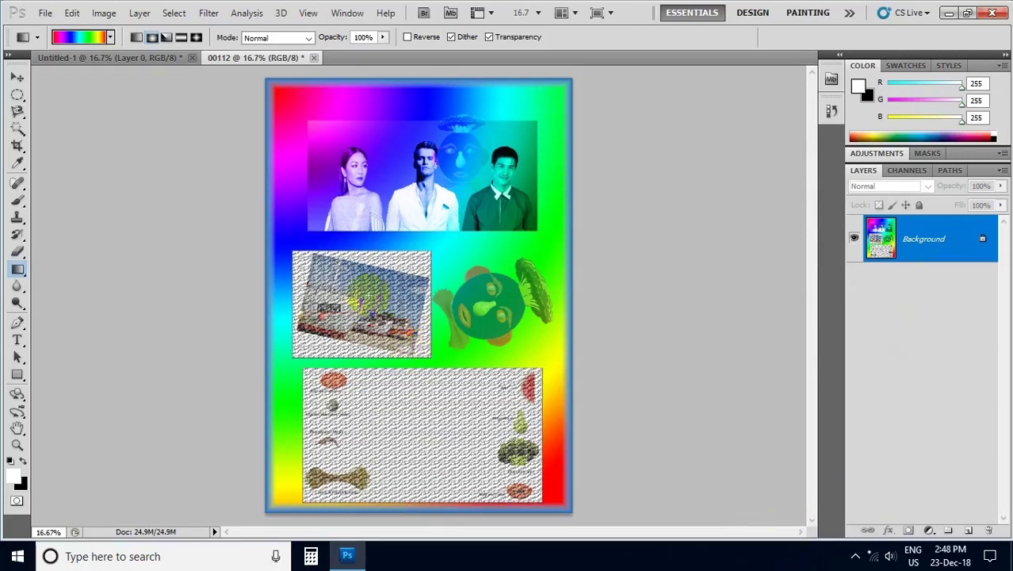
click(45, 13)
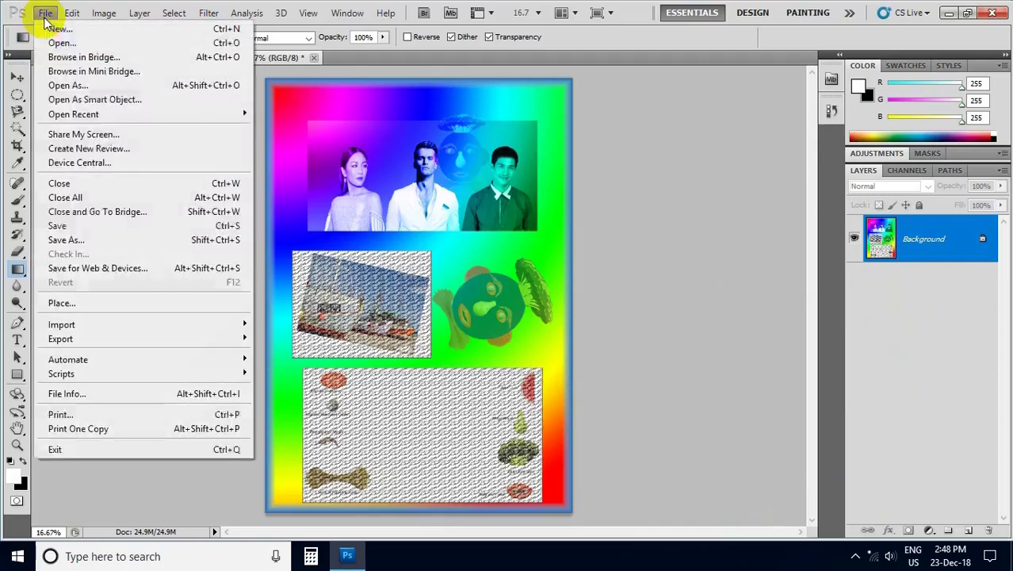
click(57, 227)
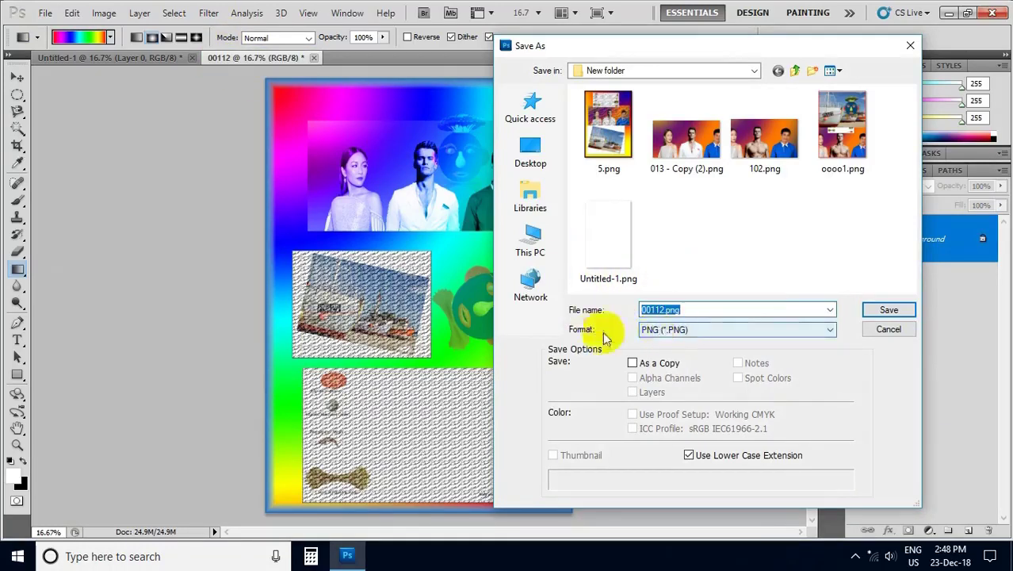
click(695, 332)
click(697, 329)
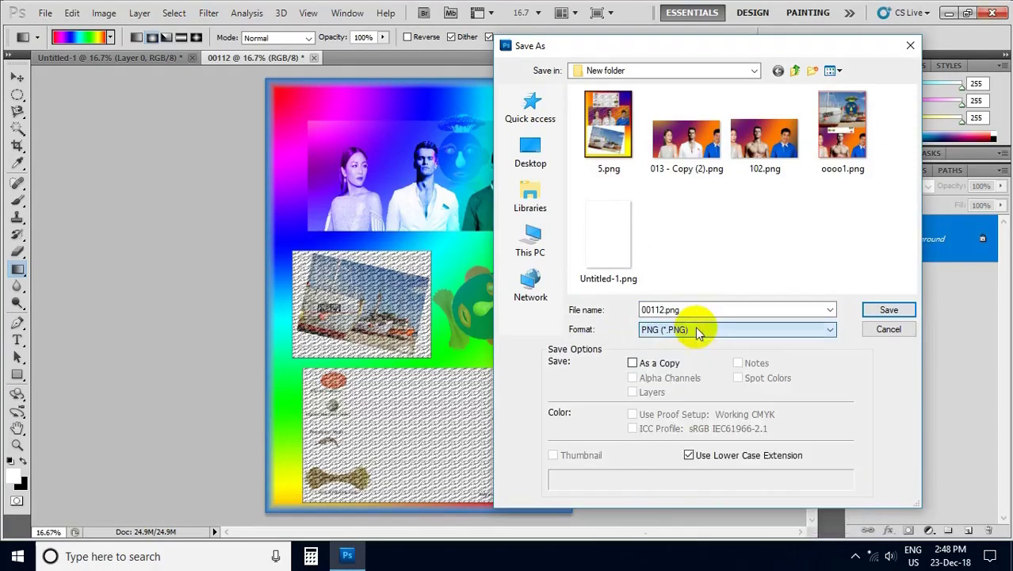
click(888, 310)
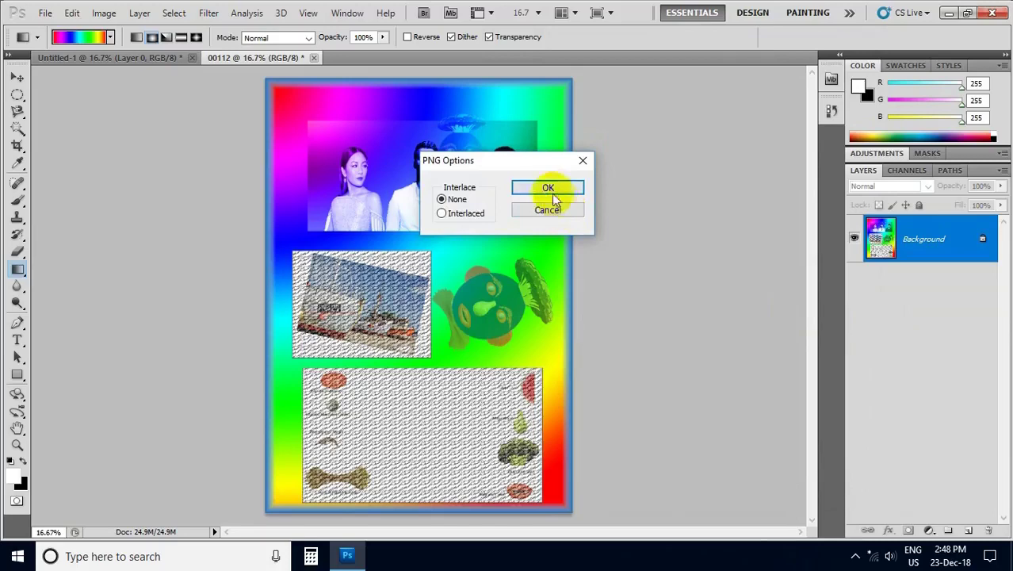
click(547, 187)
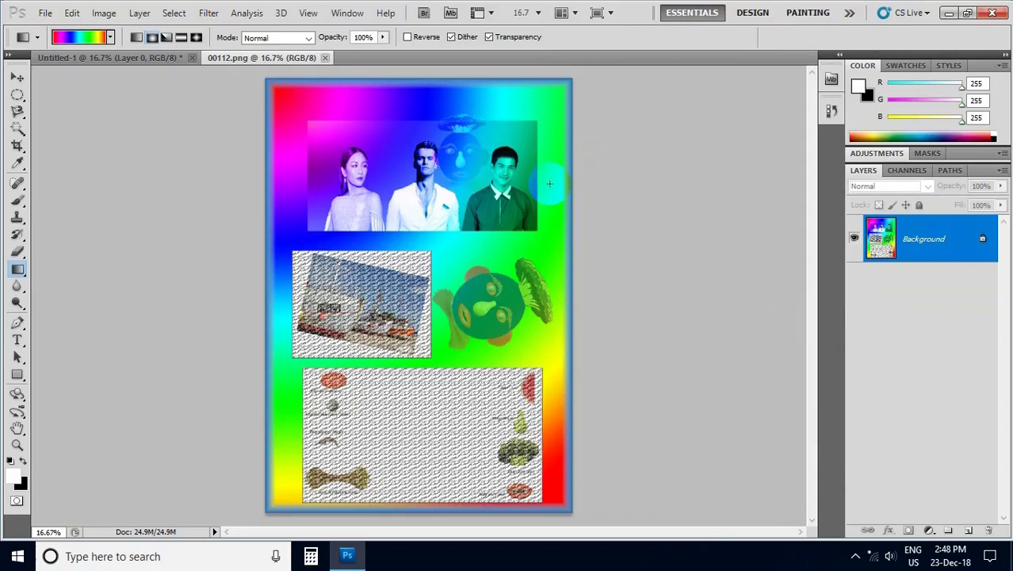
Save the layered Untitled-1 collage as 555.psd in Photoshop format, then minimize Photoshop
click(147, 60)
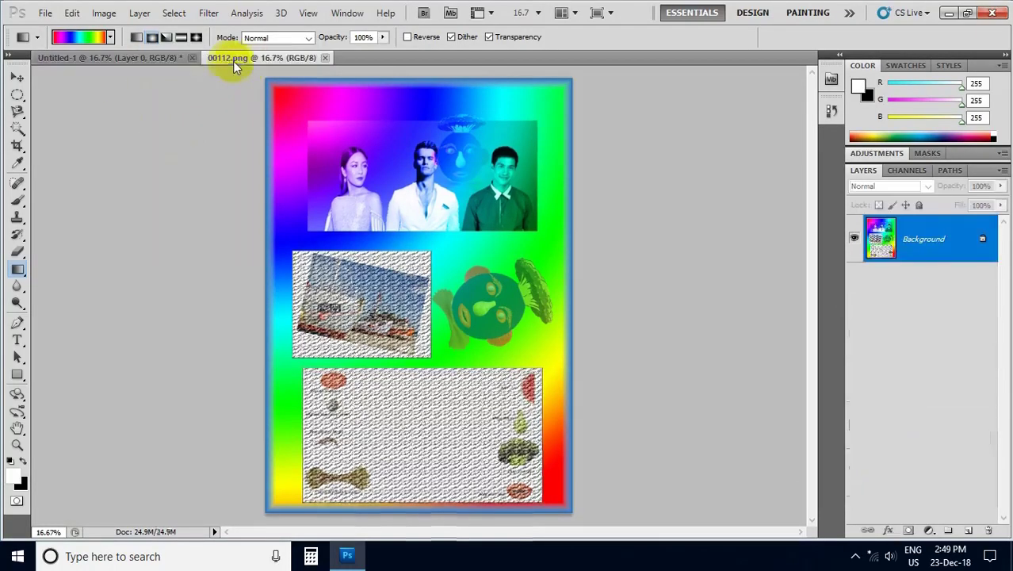
key(ctrl+z)
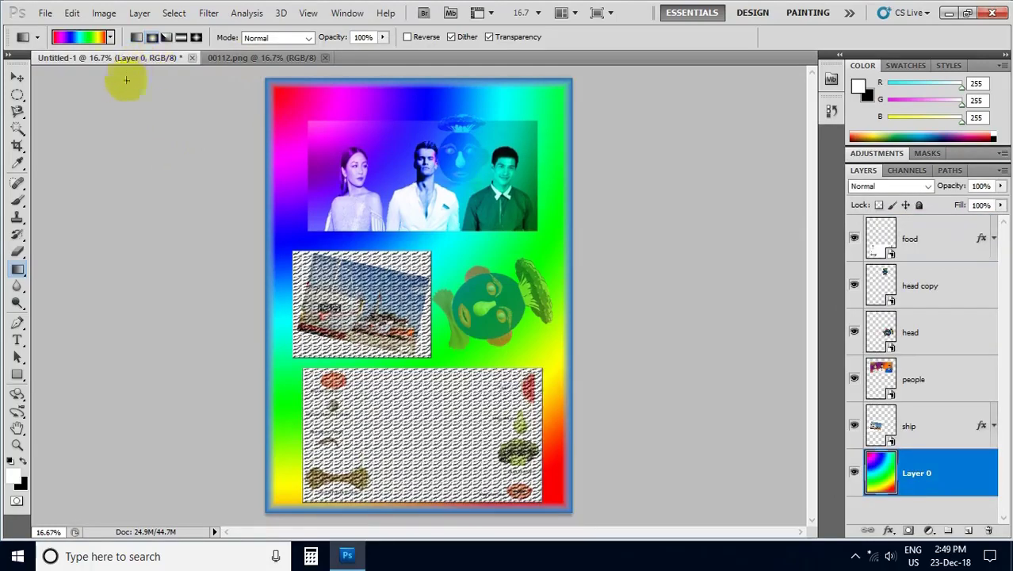
click(45, 13)
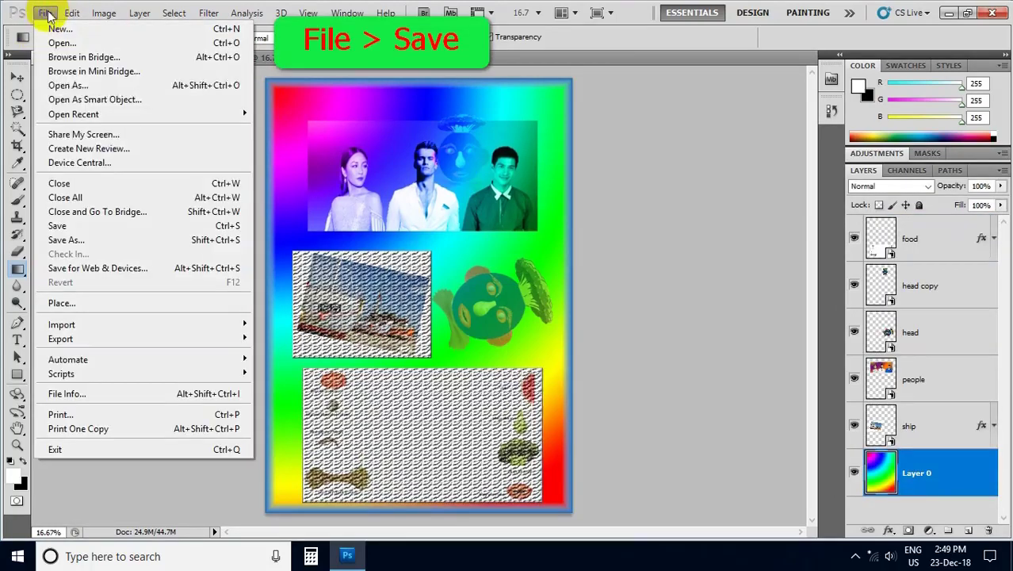
click(81, 228)
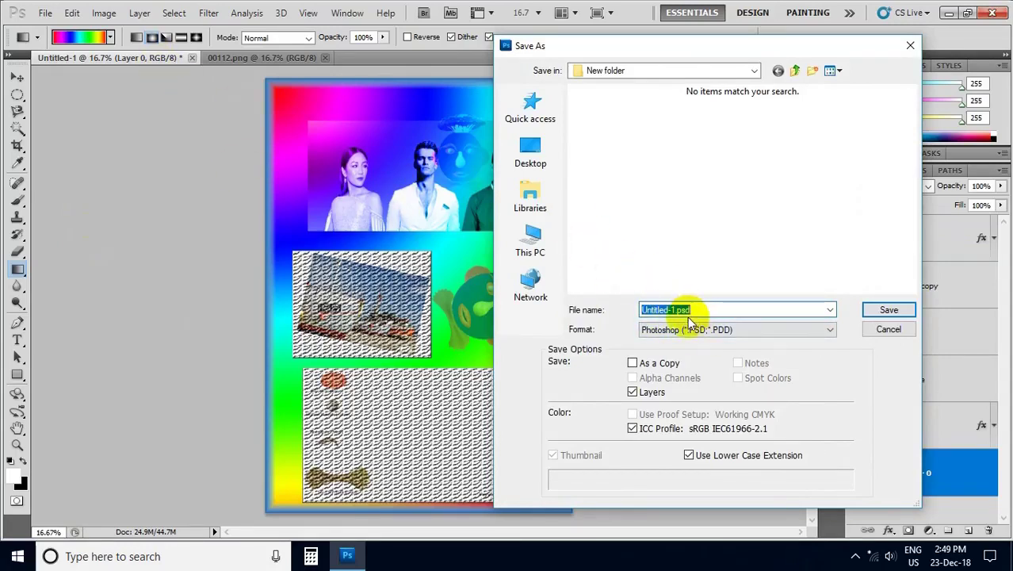
text(555)
click(689, 330)
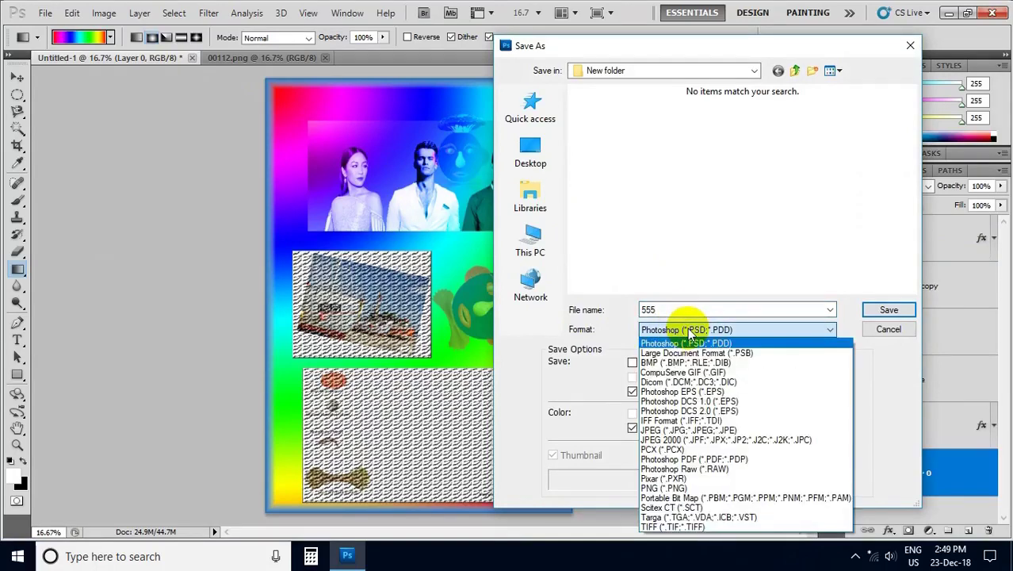
click(691, 342)
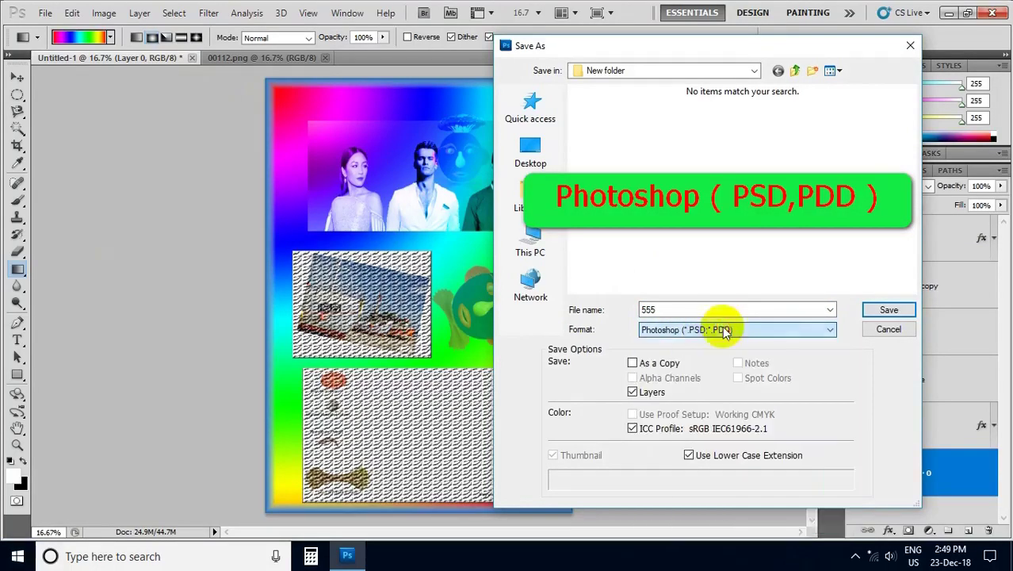
click(888, 309)
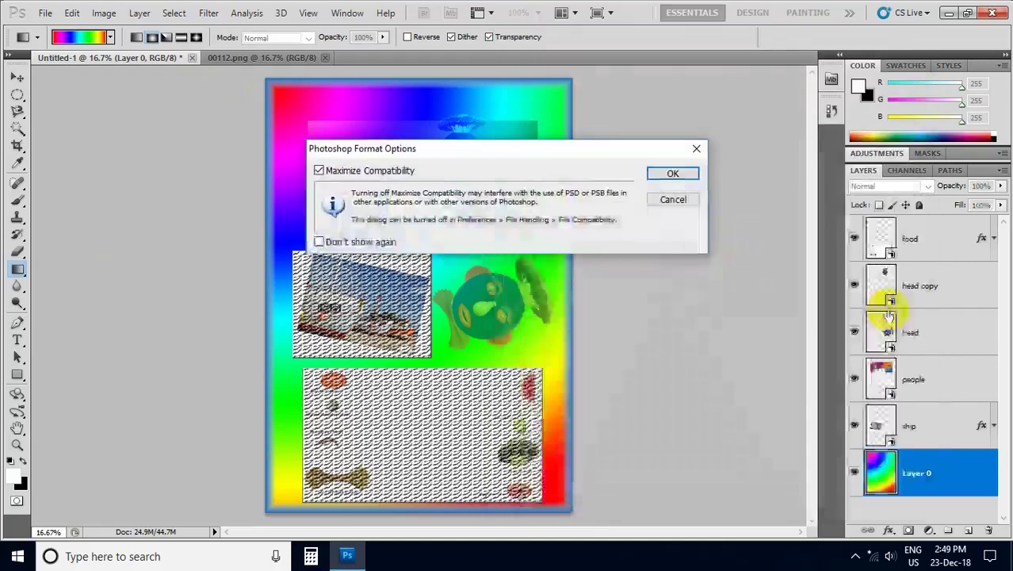
click(672, 174)
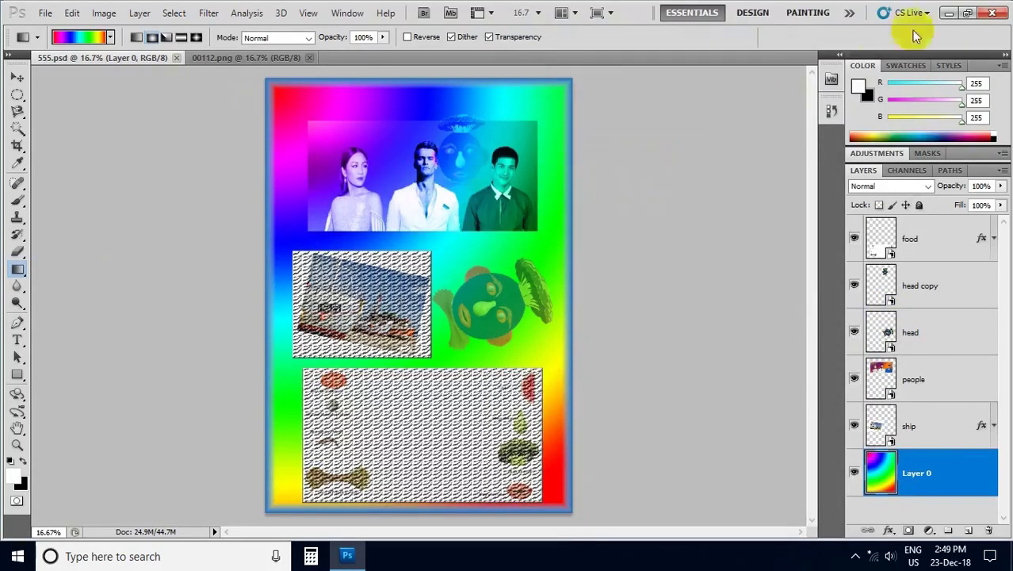
click(948, 13)
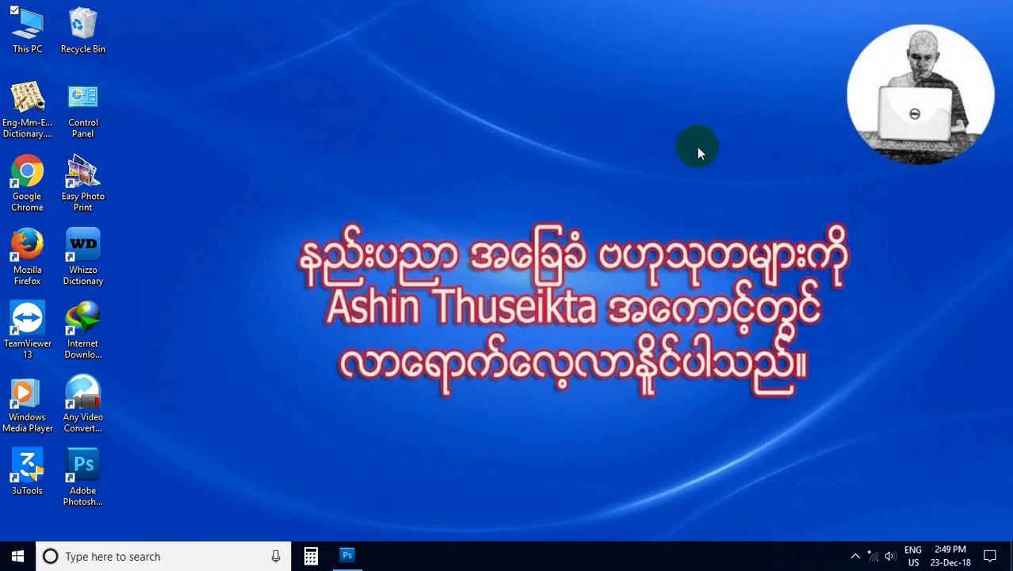